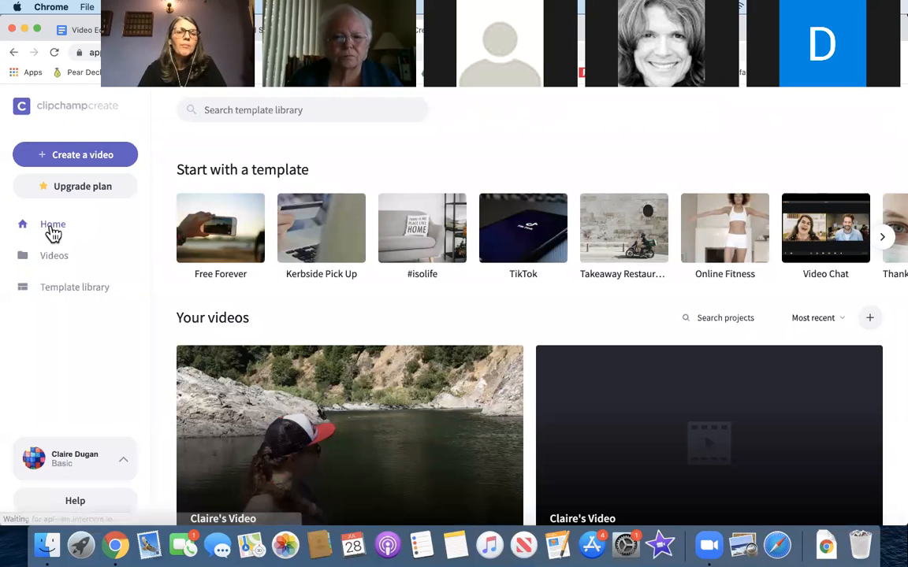
Look through the saved projects under Your videos on the home page.
scroll(496, 351, "down", 2)
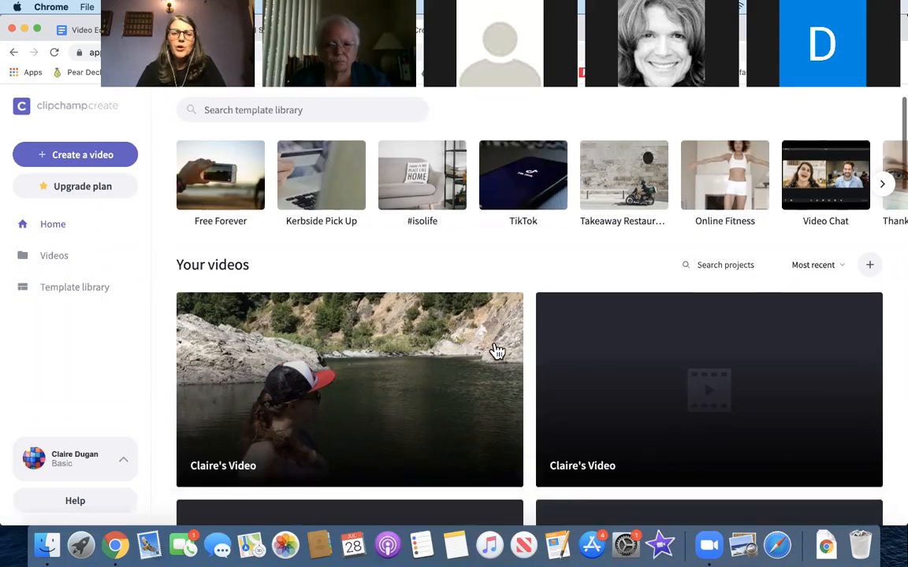
scroll(496, 351, "down", 10)
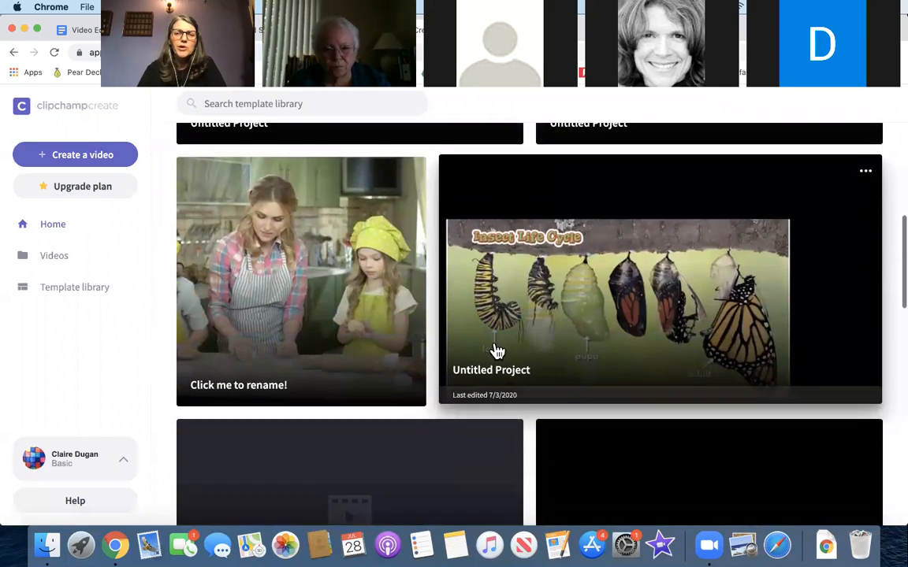
scroll(497, 351, "down", 10)
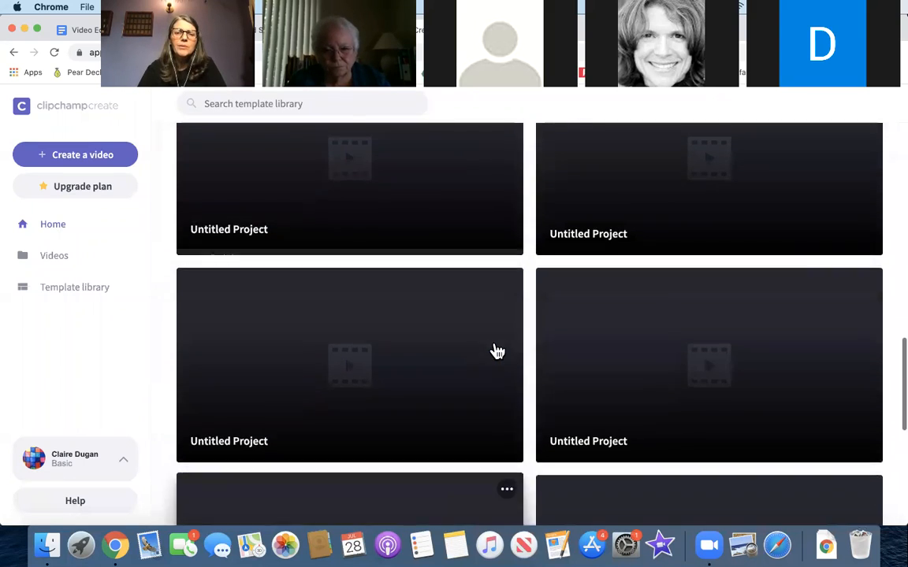
scroll(496, 351, "up", 20)
scroll(497, 348, "down", 2)
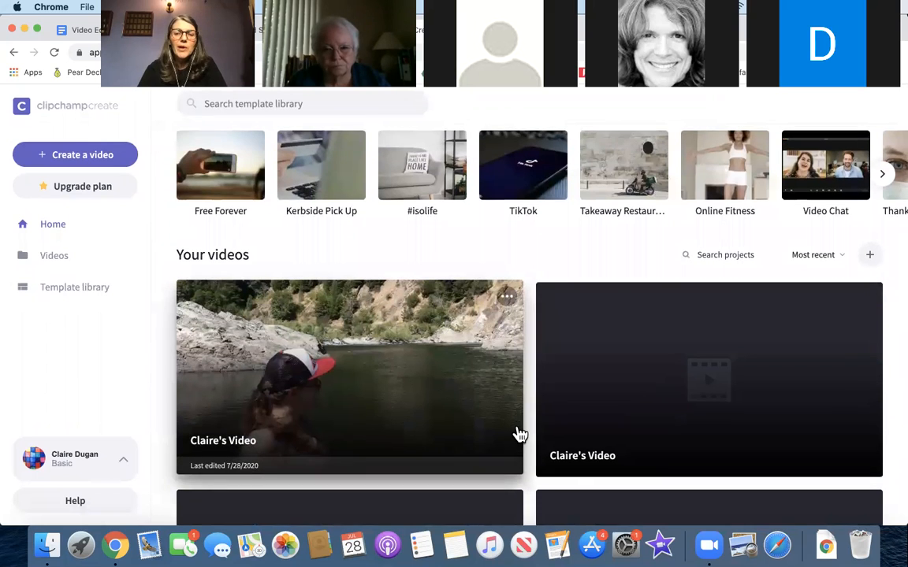
scroll(521, 435, "down", 9)
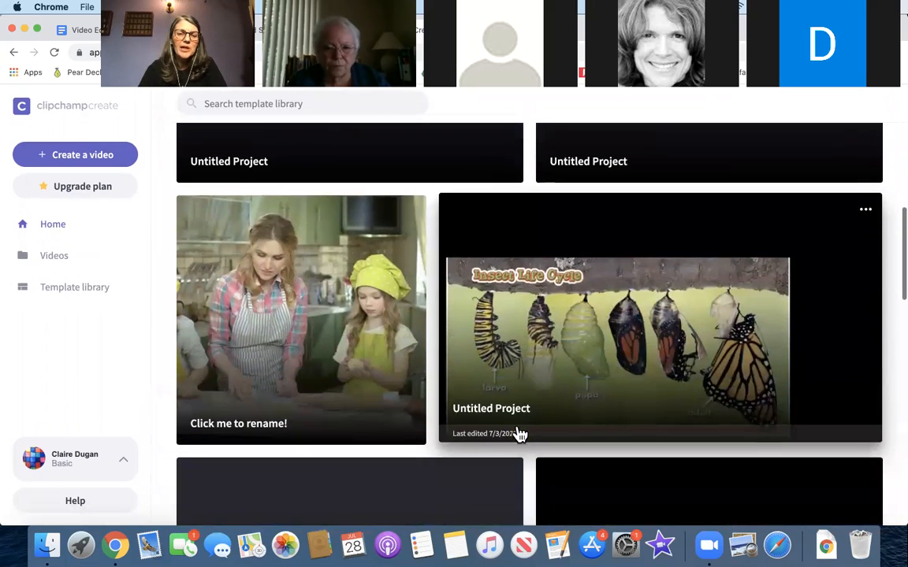
scroll(520, 435, "down", 12)
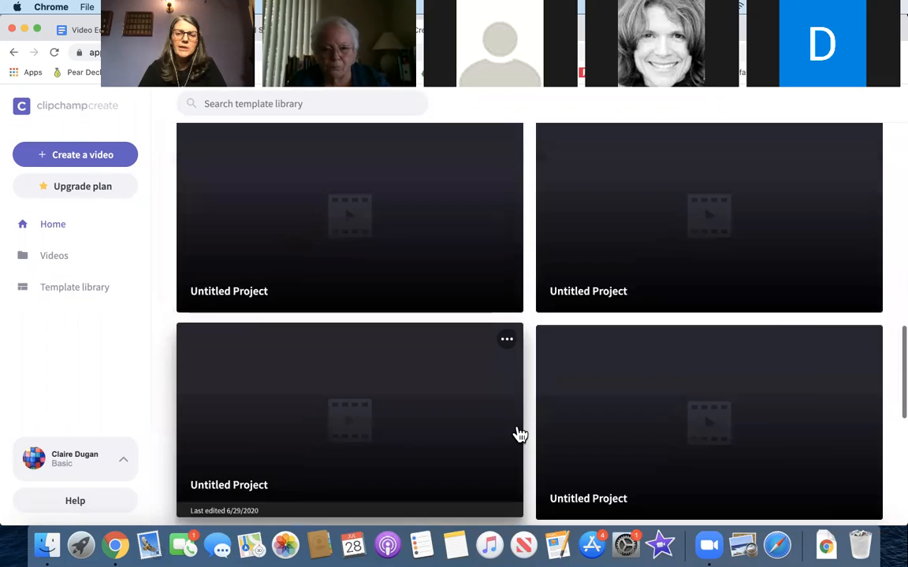
scroll(520, 435, "up", 10)
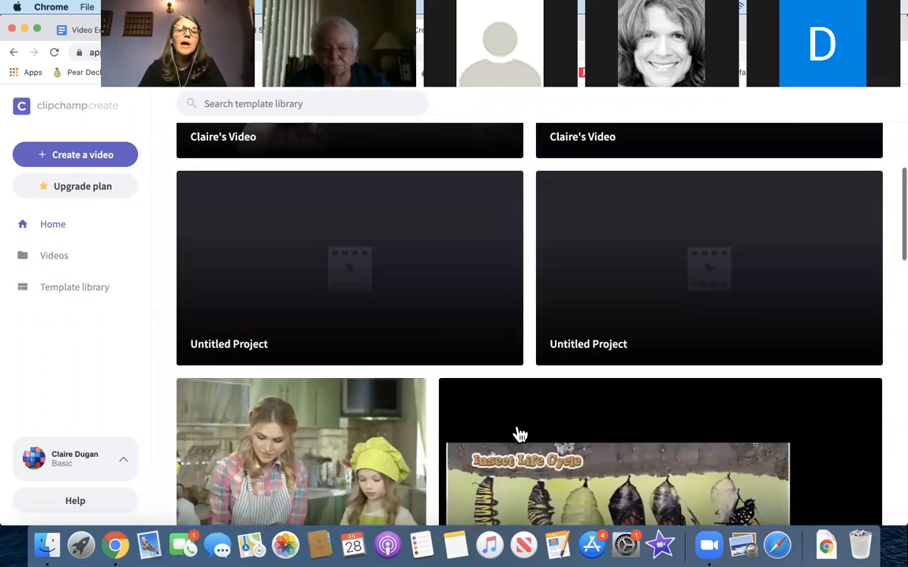
scroll(520, 435, "up", 10)
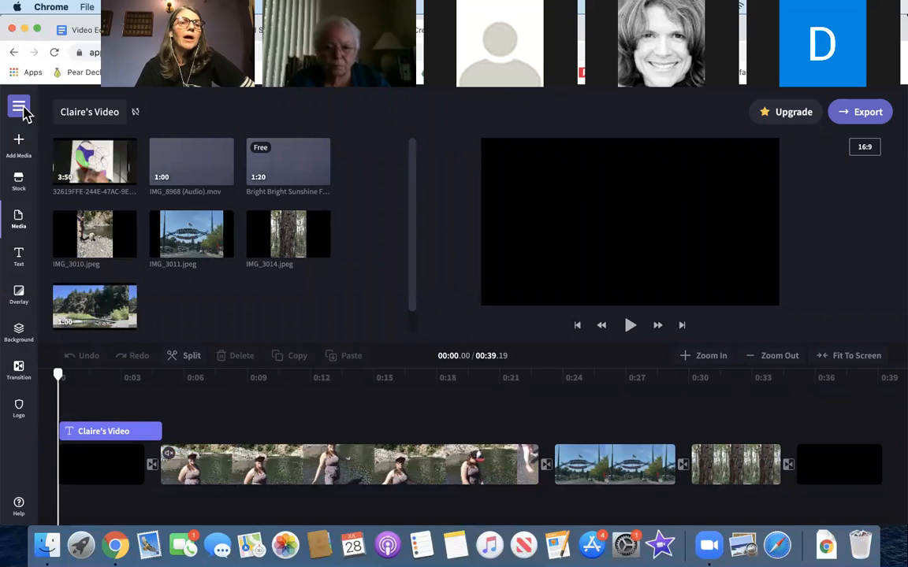
Leave the editor for the project overview and reopen the most recent video project.
left_click(21, 110)
left_click(52, 256)
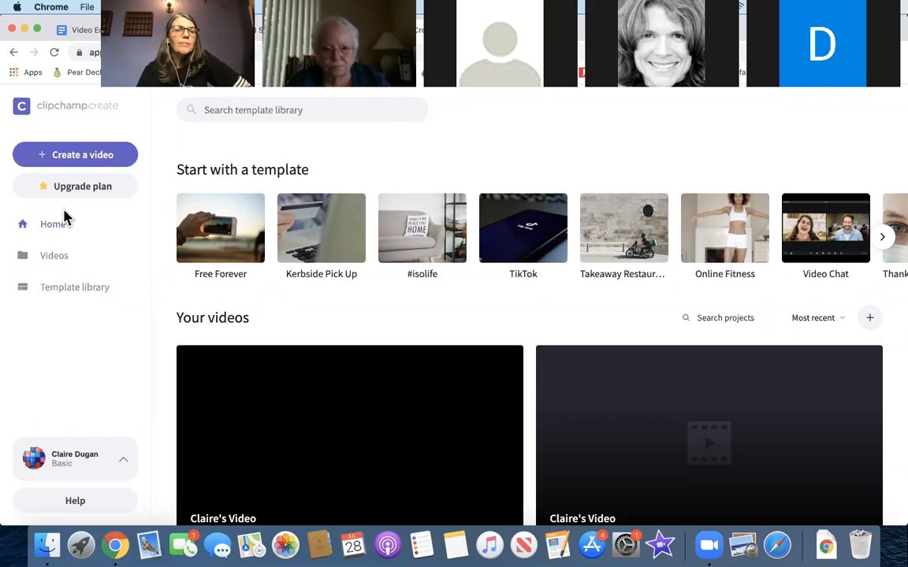
left_click(243, 420)
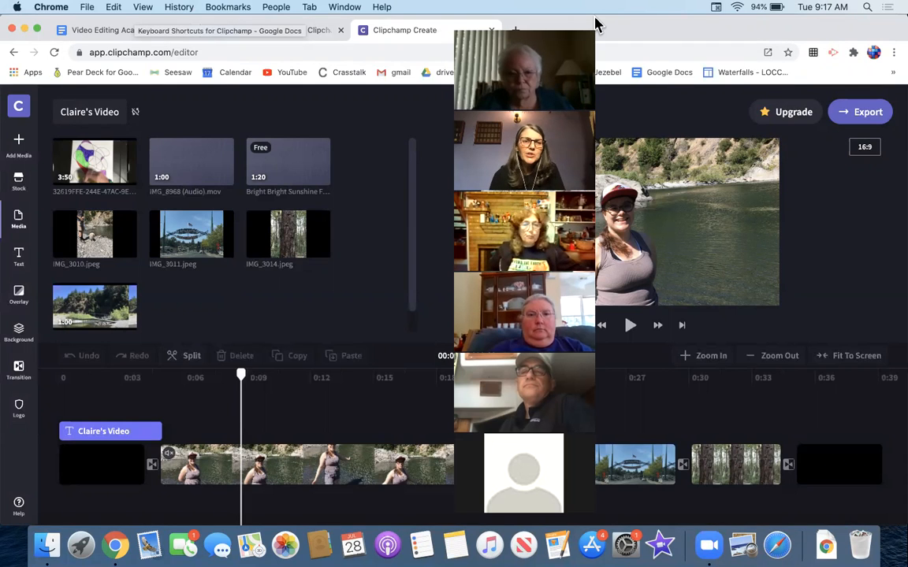
Import the video file starting with 36170D55 (.mp4) from the computer into the project's media.
left_click(21, 145)
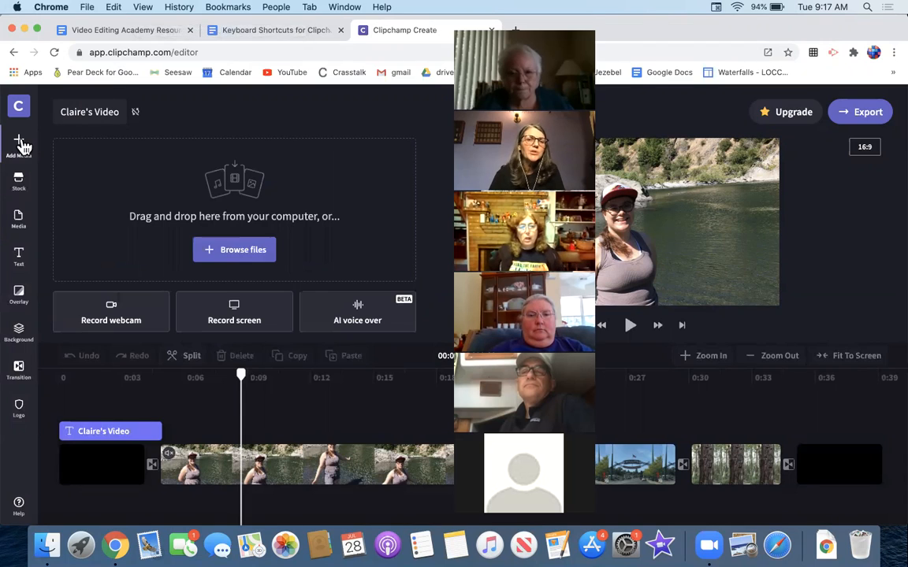
left_click(250, 252)
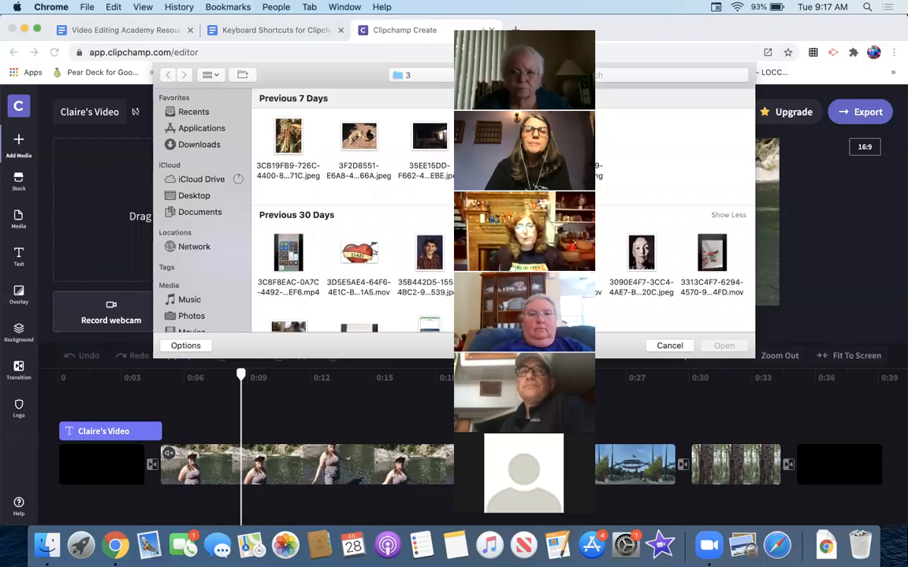
left_click_drag(509, 10, 64, 27)
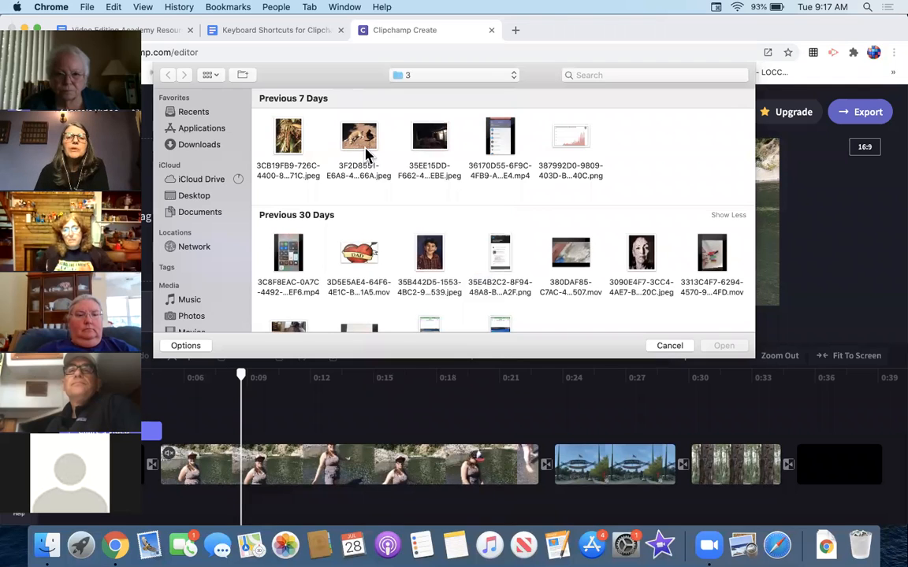
left_click(503, 139)
left_click(725, 347)
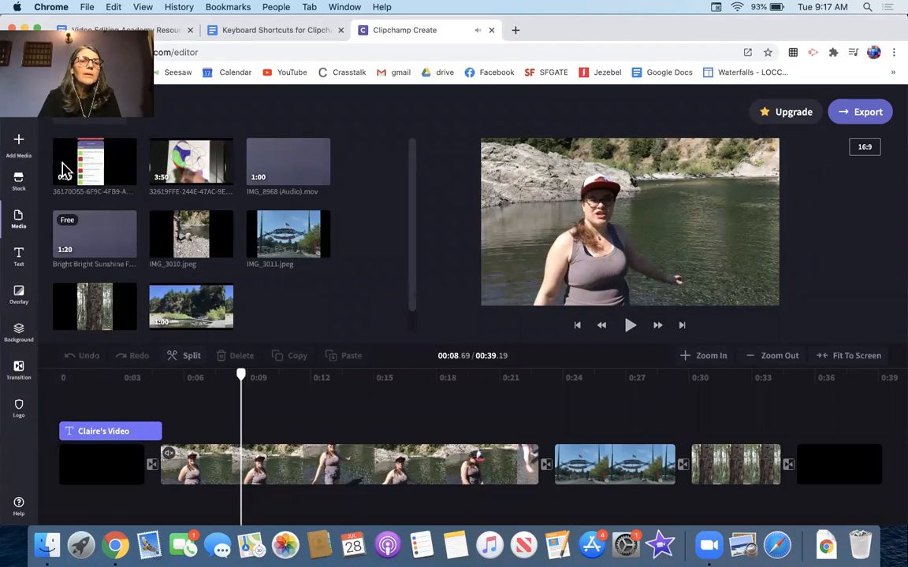
Import the photo starting with 3F2D8551 (.jpeg) from the computer into the project's media.
left_click(21, 147)
left_click(236, 251)
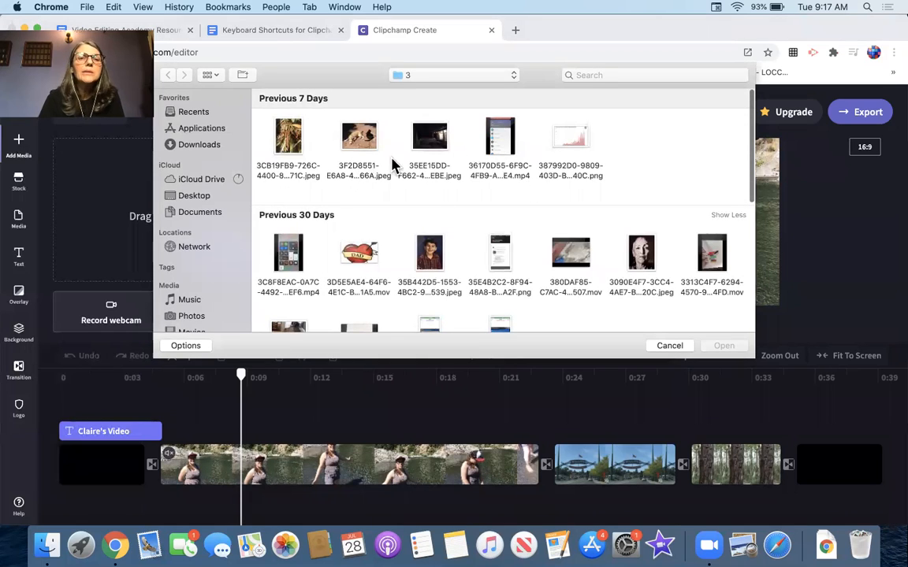
left_click(364, 142)
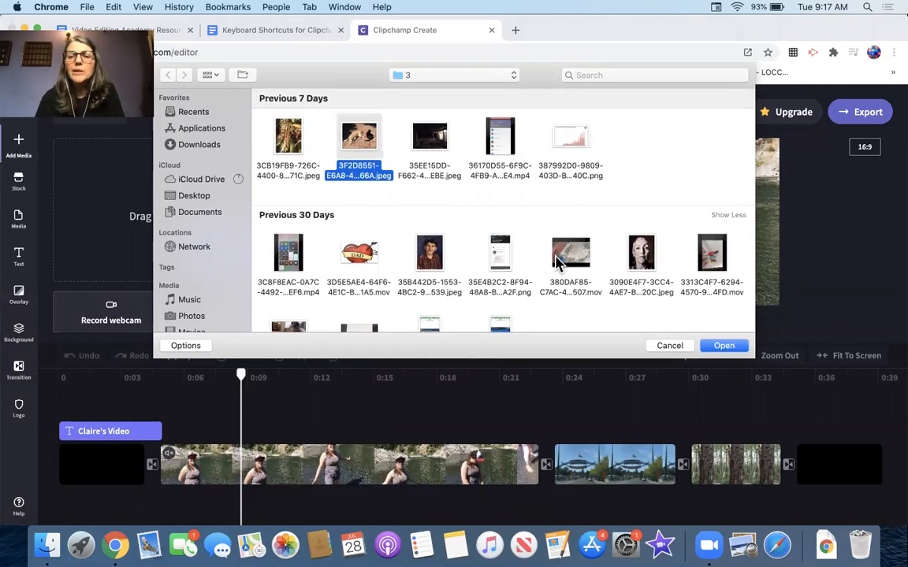
left_click(724, 346)
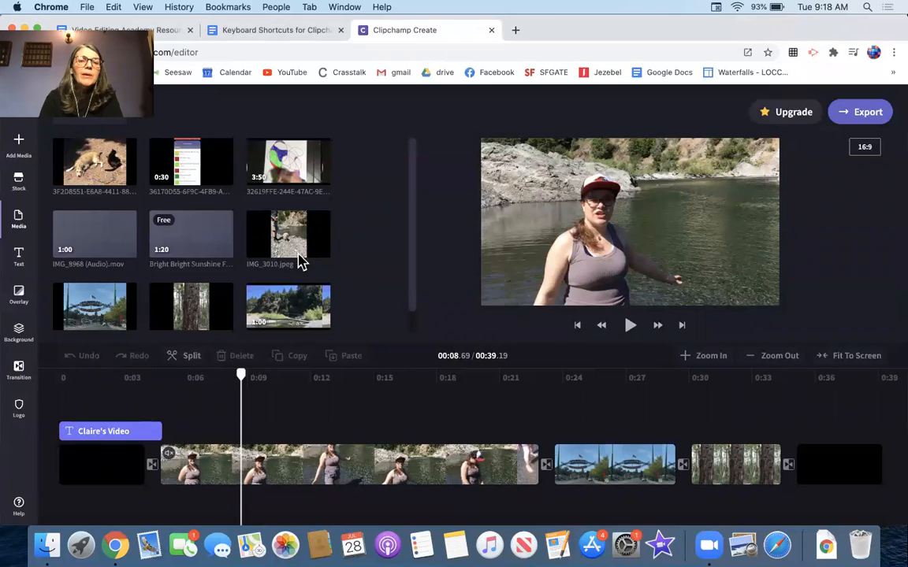
Add IMG_3010.jpeg to the end of the timeline and delete that clip again.
mouse_move(320, 249)
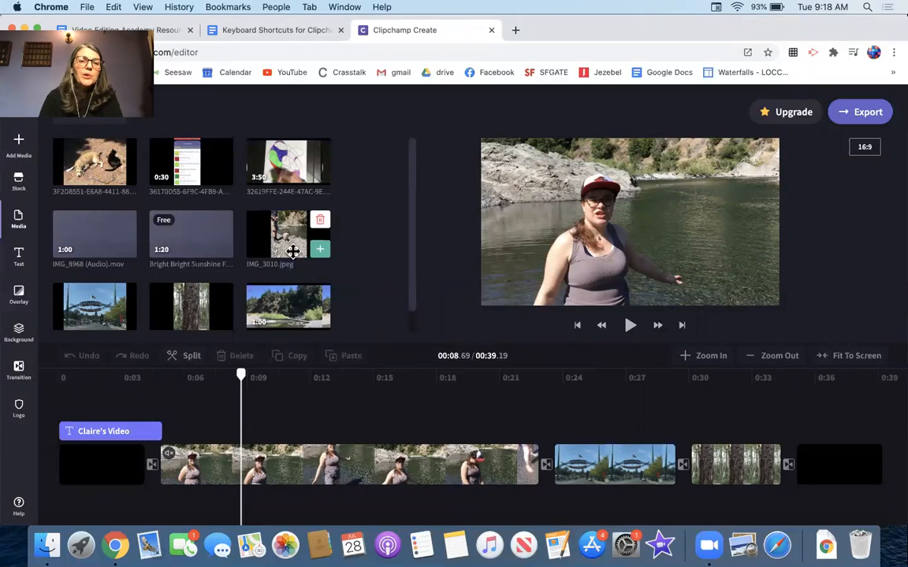
left_click(320, 257)
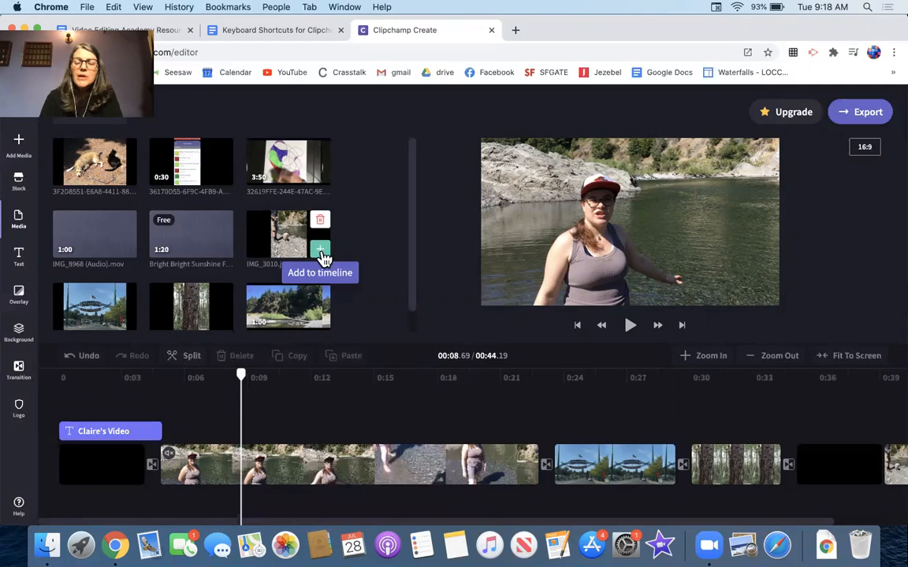
left_click(750, 361)
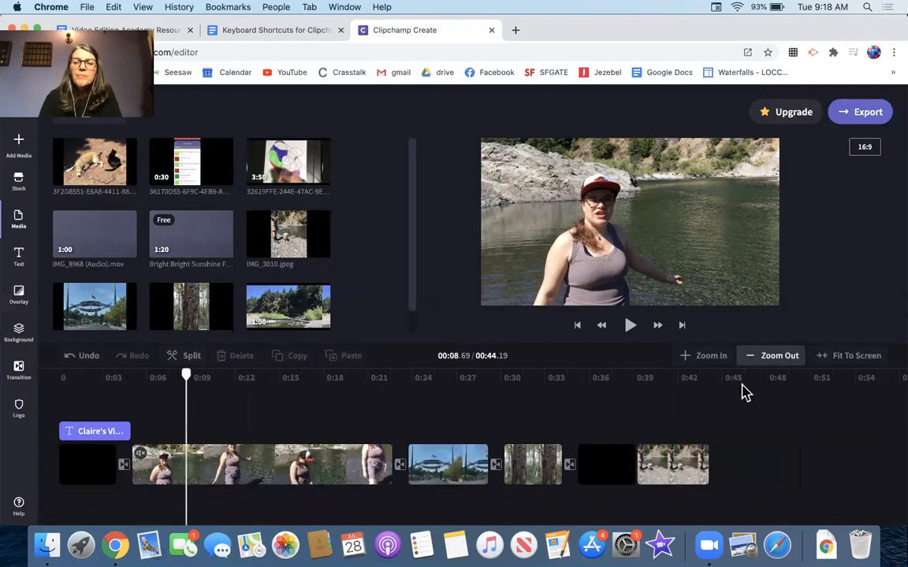
left_click(665, 460)
key("Delete")
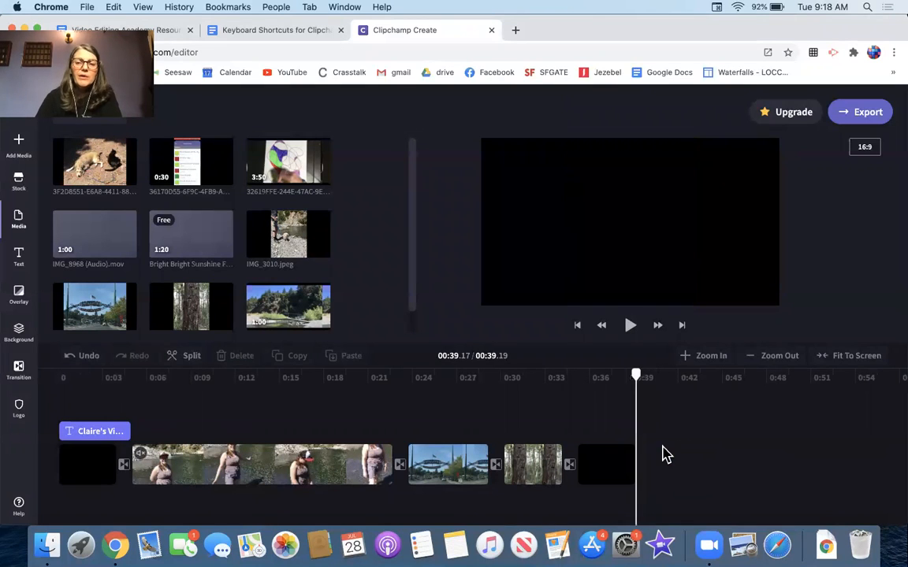
Place IMG_3010.jpeg on the timeline and move it to the very start, ahead of the black opening clip.
mouse_move(296, 240)
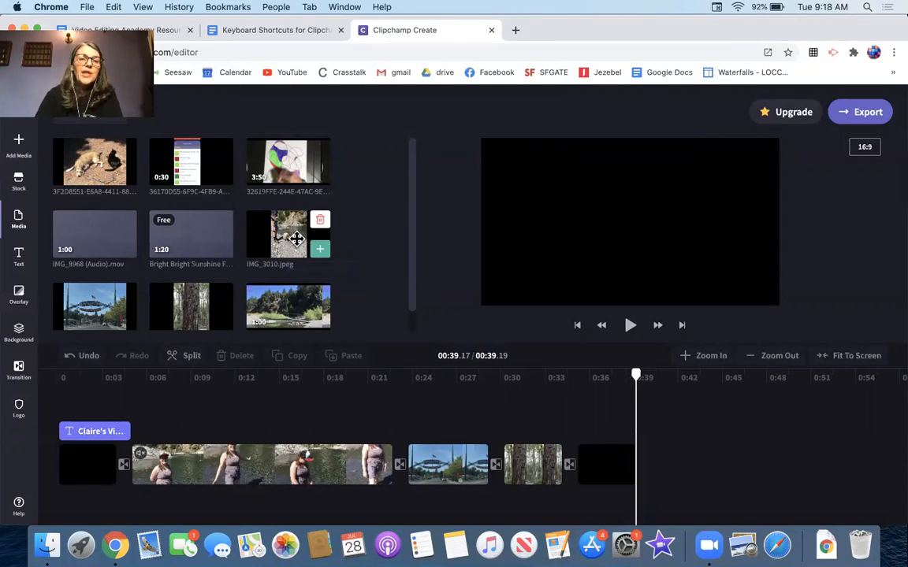
left_click_drag(296, 240, 125, 470)
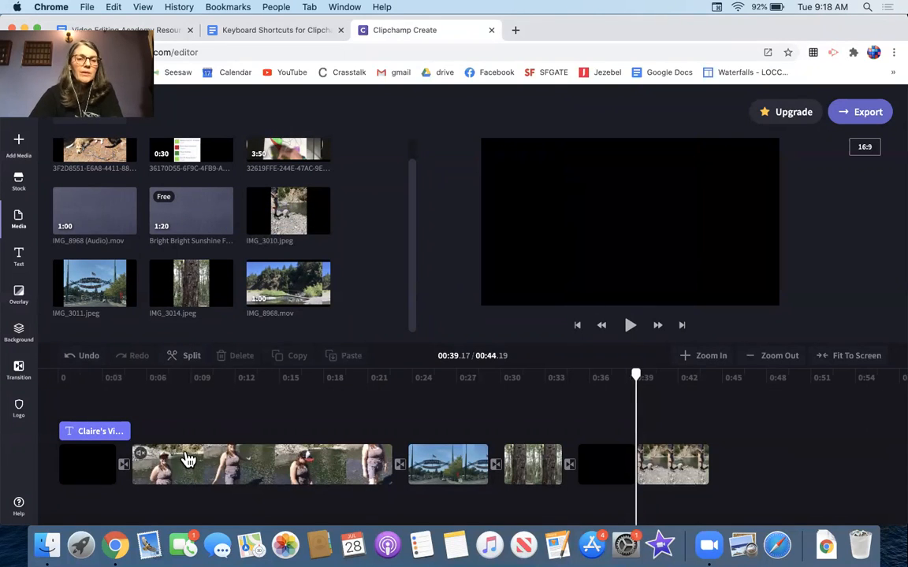
left_click_drag(702, 472, 146, 479)
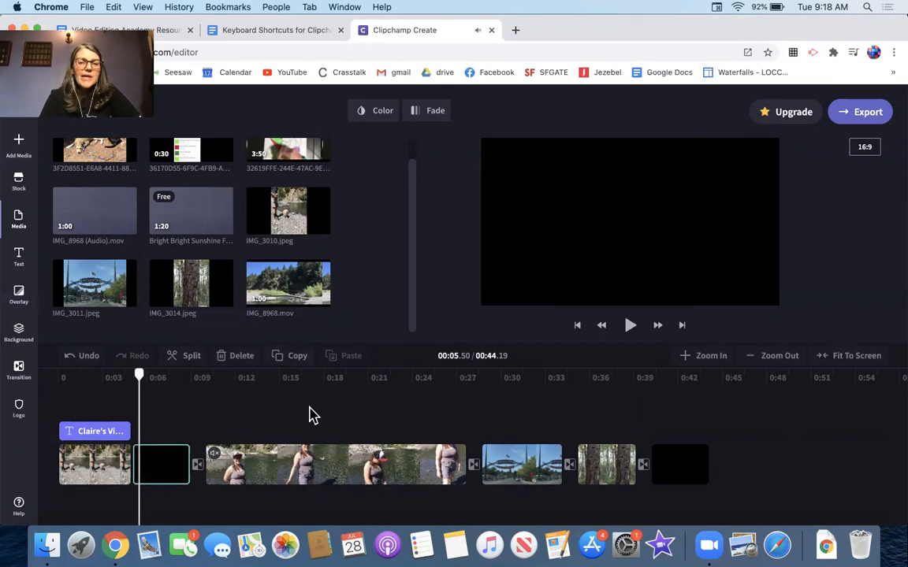
Adjust the trim of the river video clip on the timeline at its end and start edges.
left_click(302, 470)
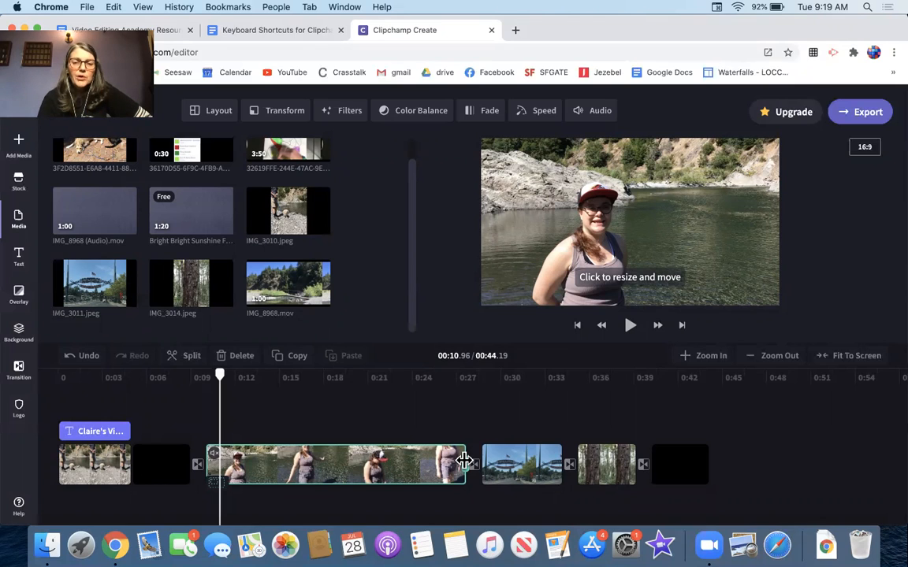
left_click_drag(464, 461, 428, 464)
left_click_drag(569, 451, 482, 461)
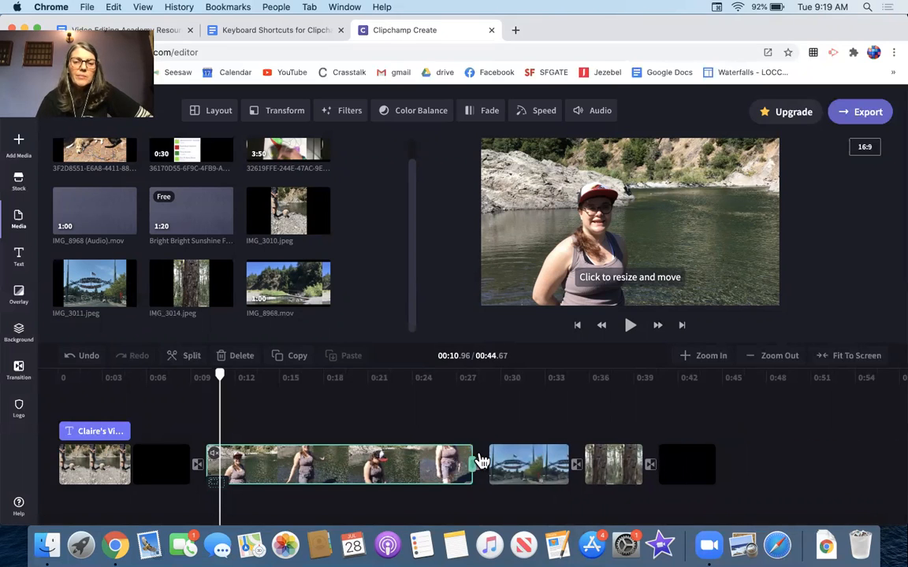
mouse_move(209, 466)
left_mouse_down()
mouse_move(219, 470)
mouse_move(199, 470)
left_mouse_up()
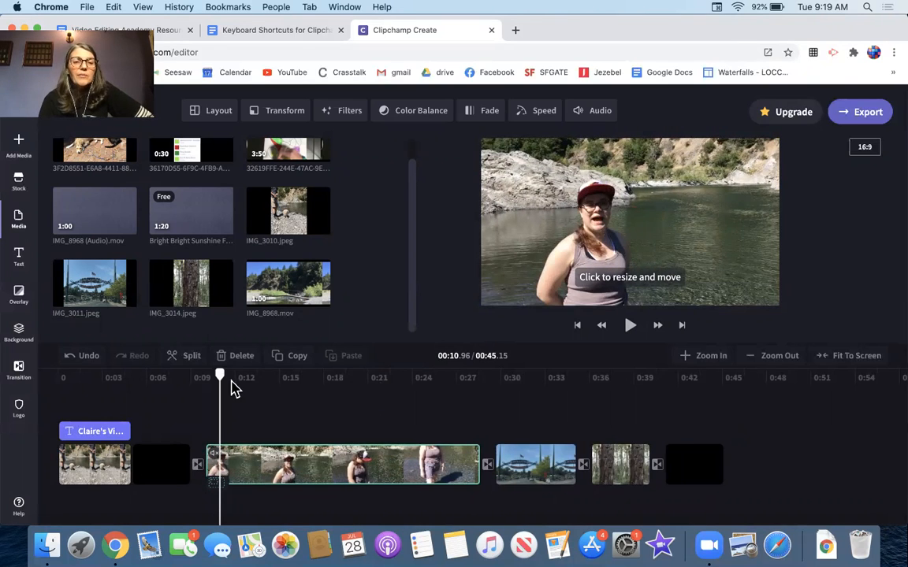
Split the river video clip at 00:11.28 and again at 00:13.93.
left_click_drag(224, 386, 311, 393)
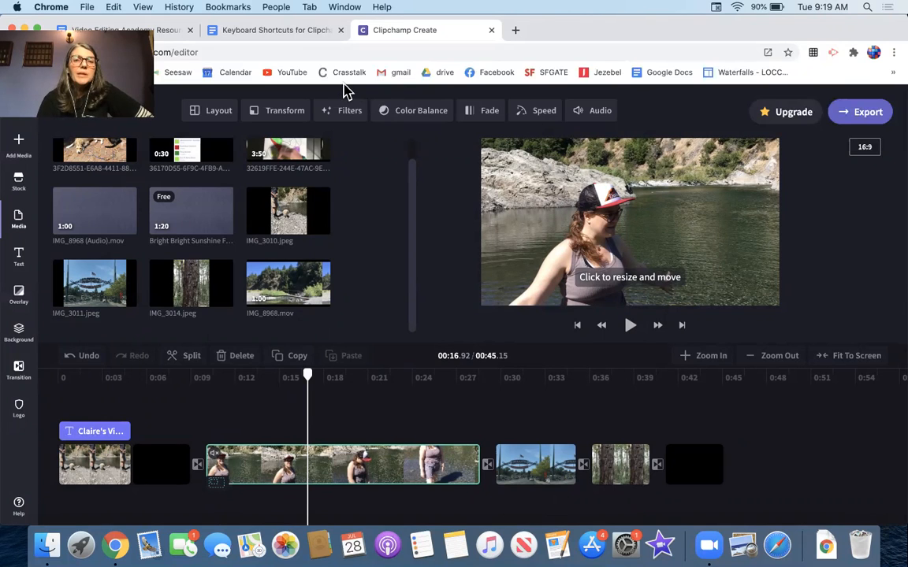
left_click_drag(309, 387, 225, 396)
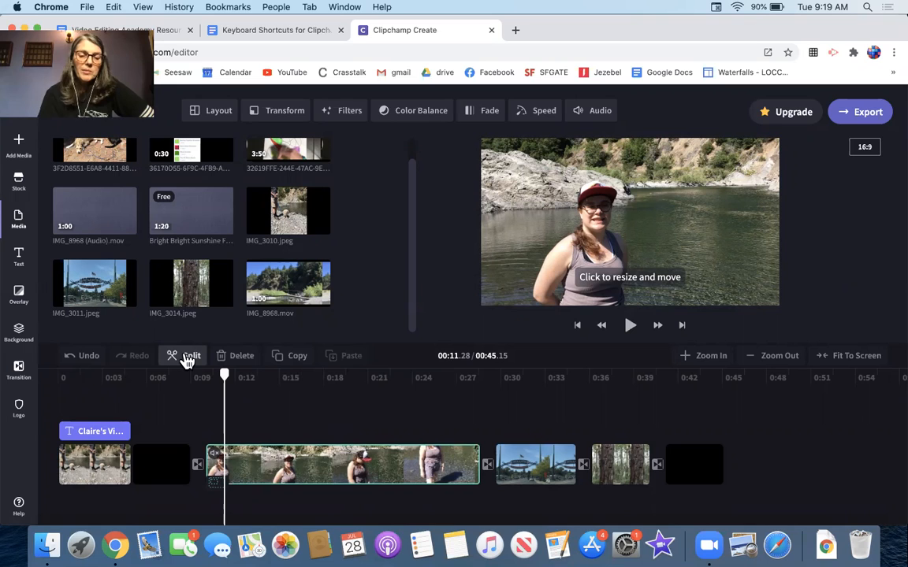
left_click(187, 358)
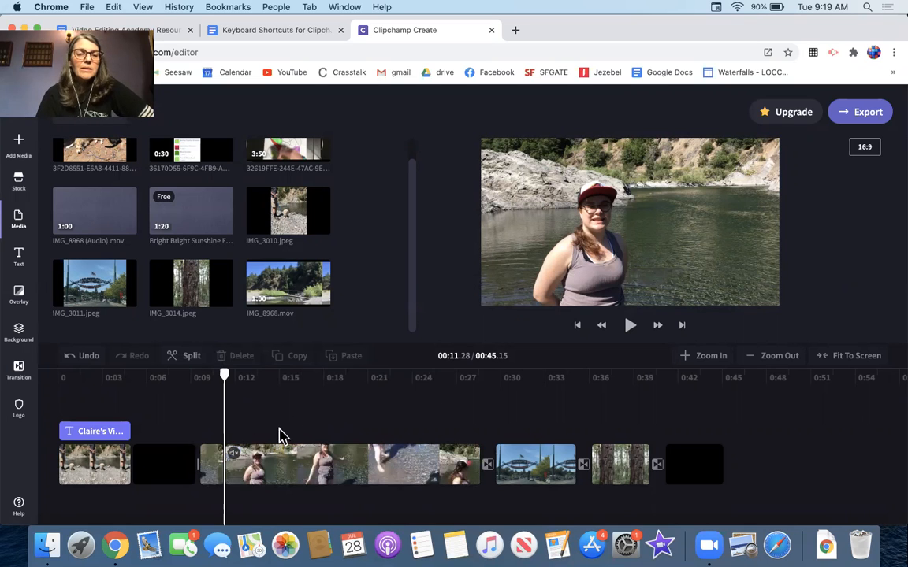
left_click_drag(229, 384, 267, 387)
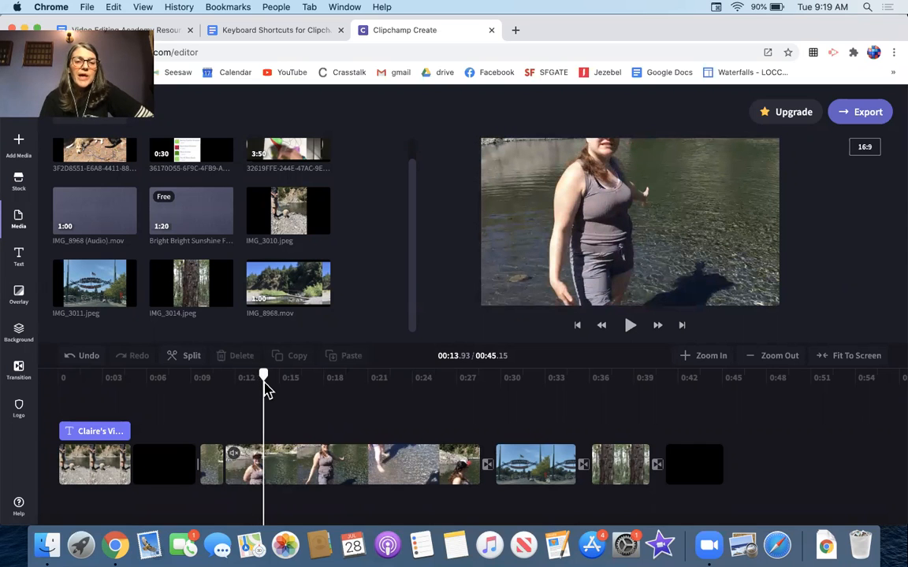
key("s")
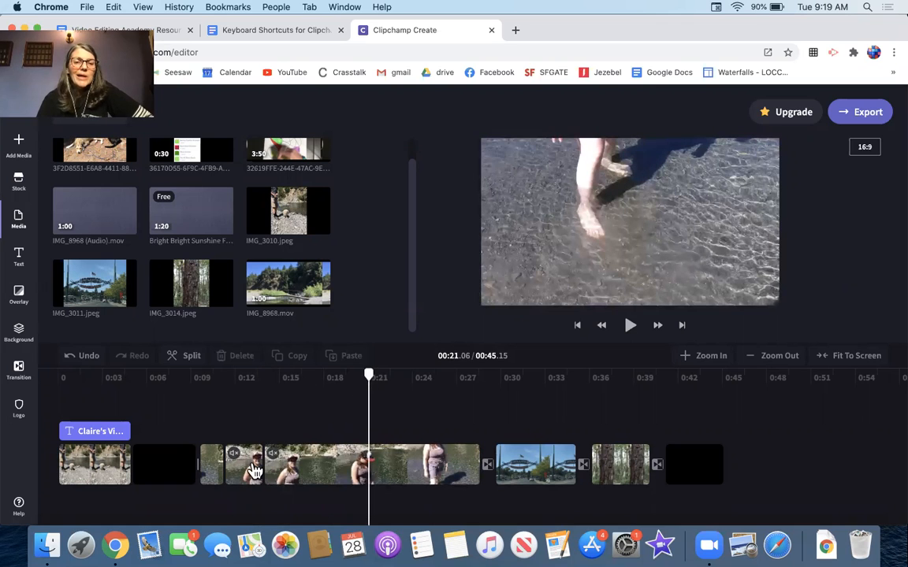
Delete the short river segment between the two cuts, and undo the deletion and both splits.
left_click(254, 471)
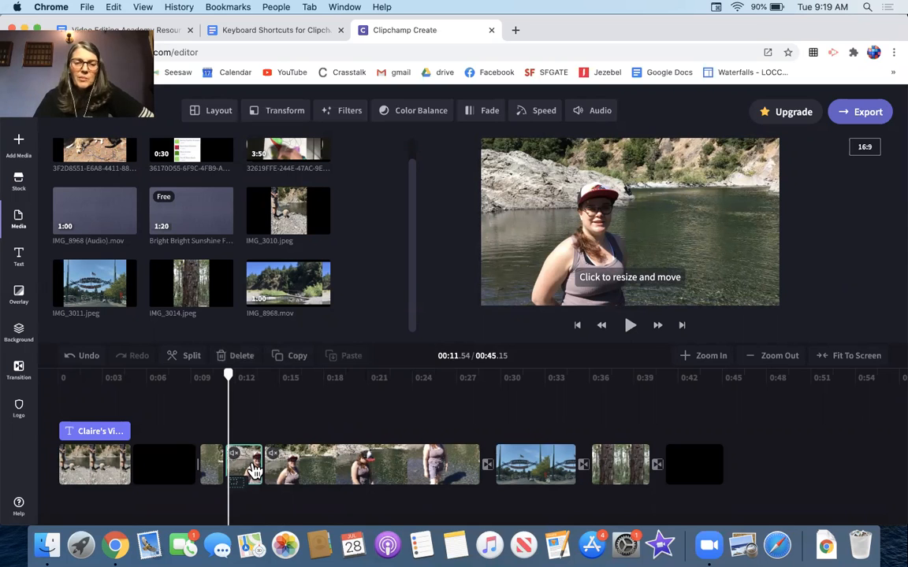
key("Delete")
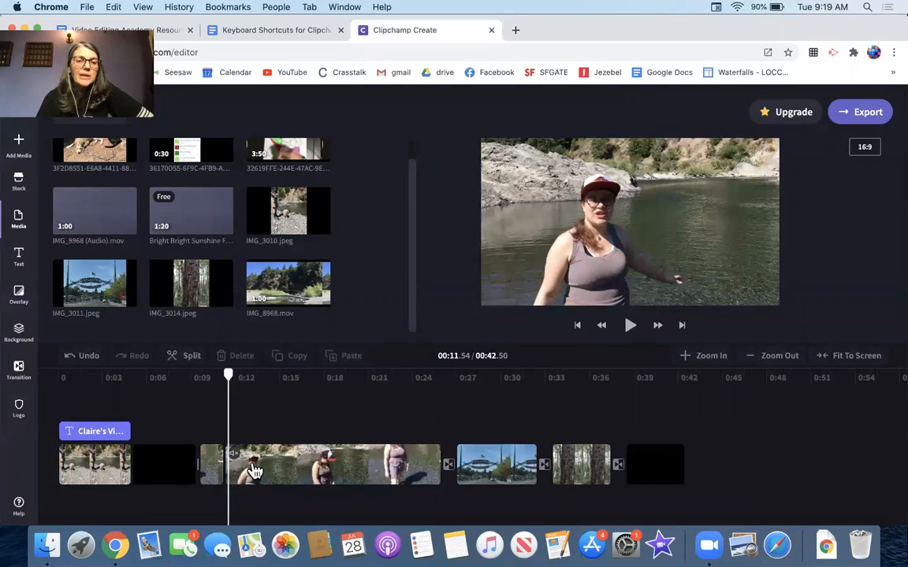
left_click(69, 361)
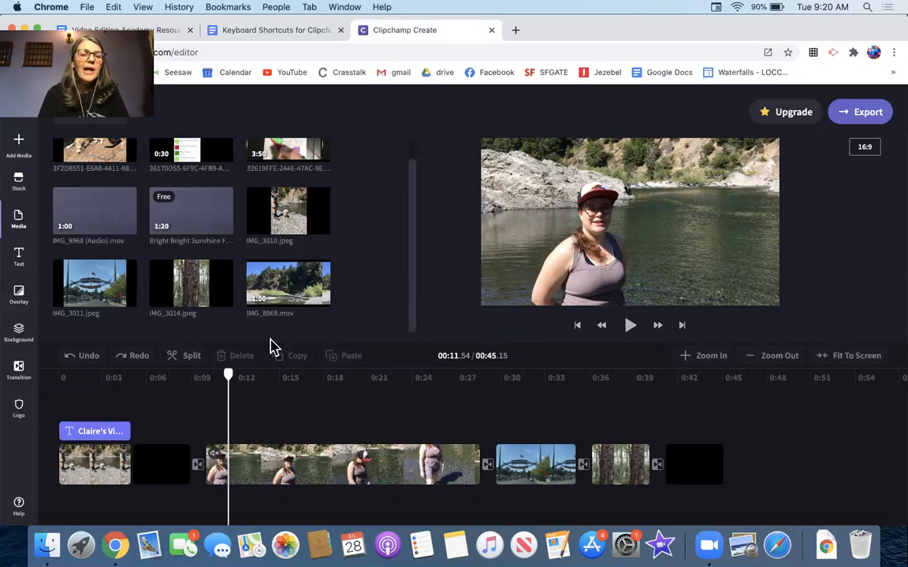
Delete the Cross Fade transition between the black clip and the river video on the timeline.
left_click(19, 370)
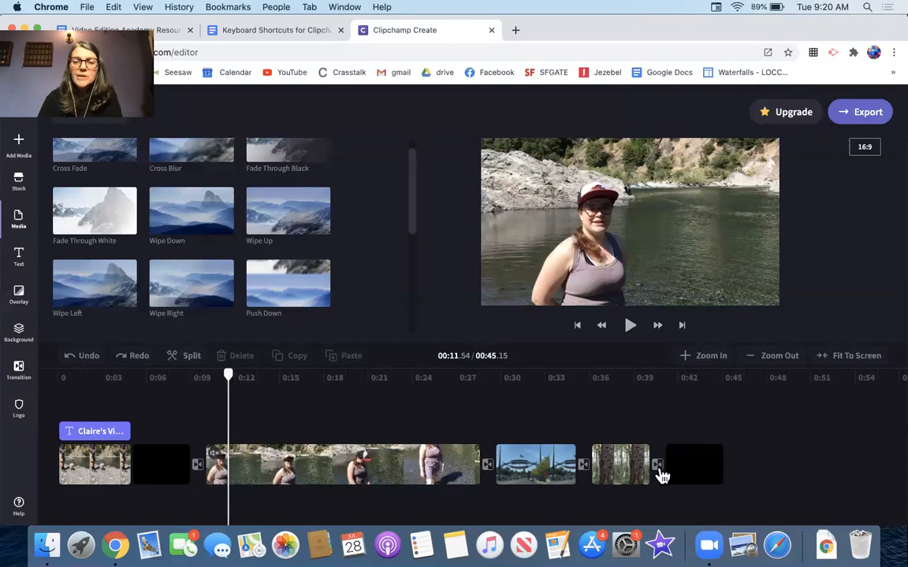
left_click(488, 470)
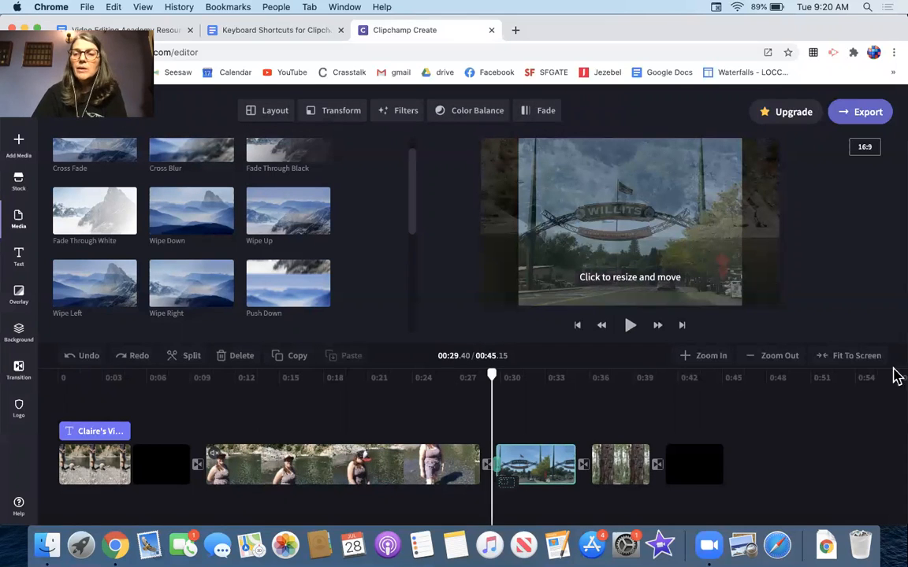
left_click(714, 359)
left_click(714, 359)
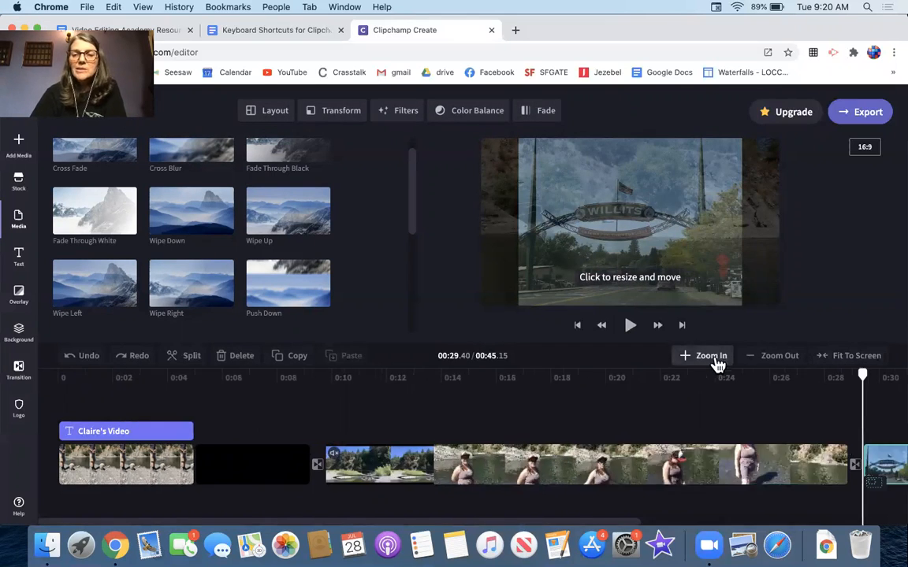
scroll(784, 473, "right", 2)
scroll(784, 473, "right", 4)
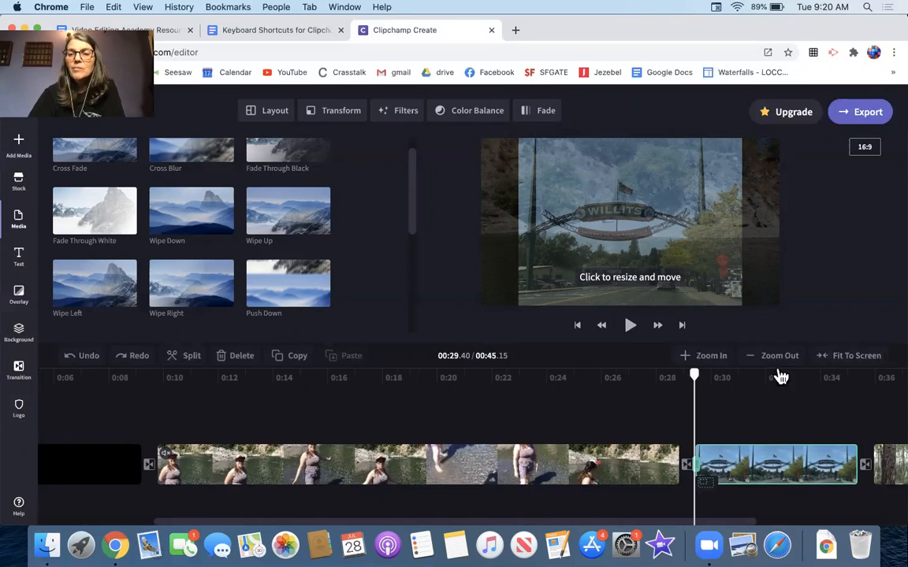
left_click(713, 361)
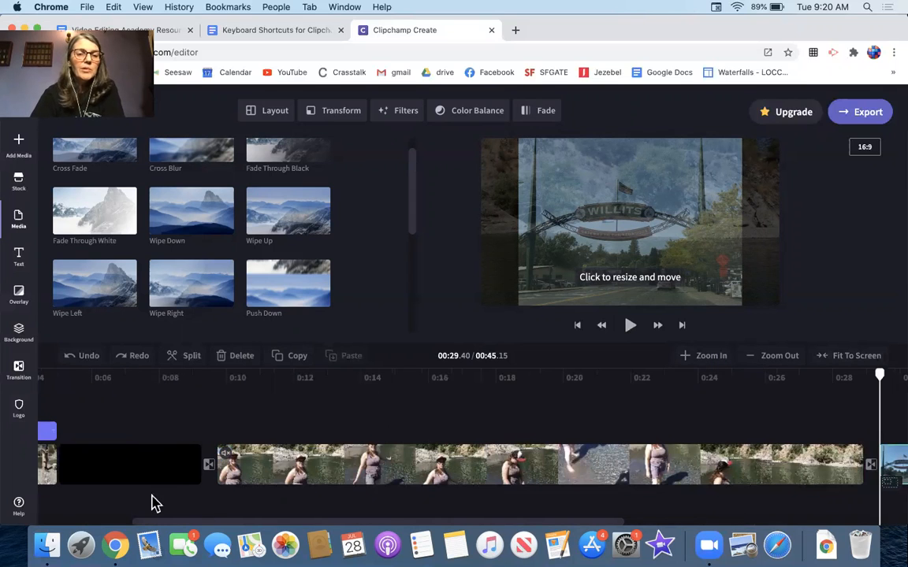
left_click(210, 467)
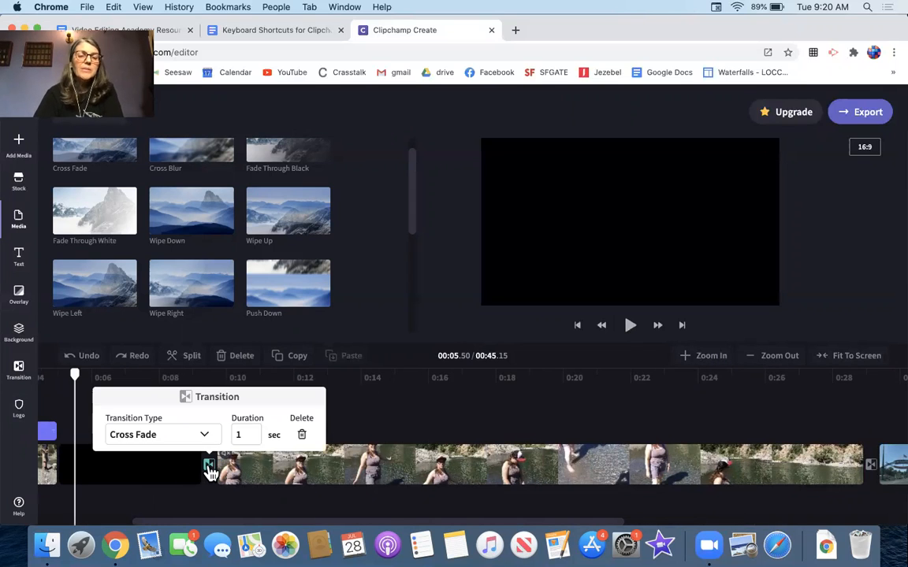
key("Delete")
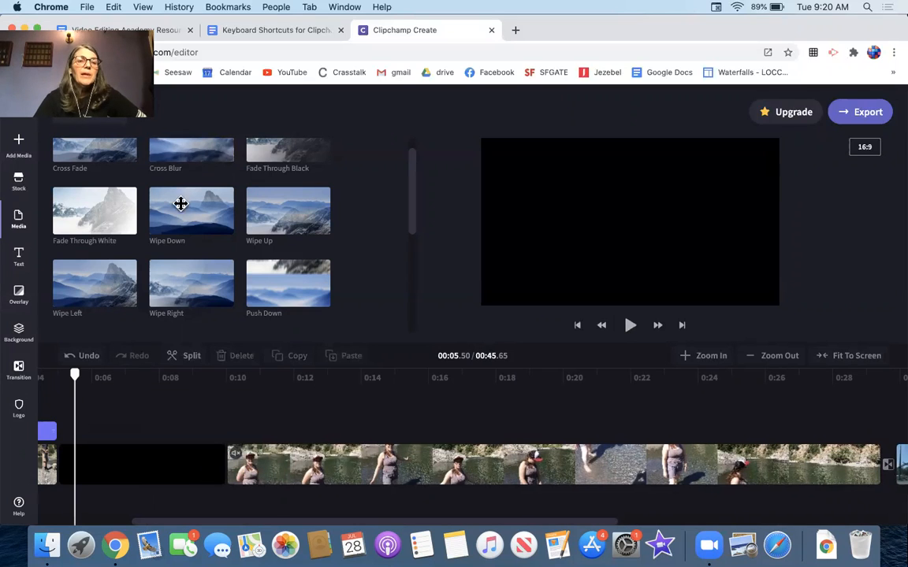
Add a Wipe Down transition between the black clip and the river video and set its duration to 1 second.
left_click_drag(187, 206, 221, 465)
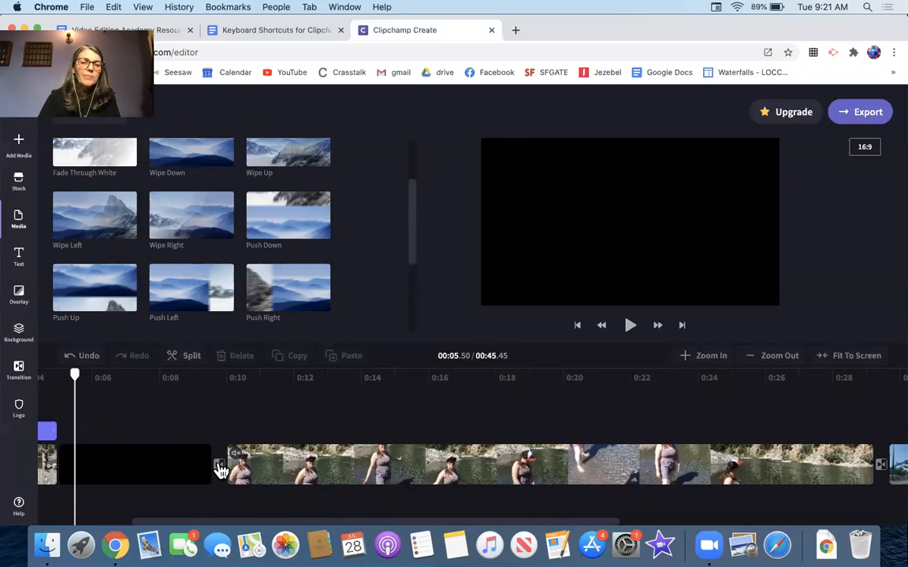
left_click(220, 470)
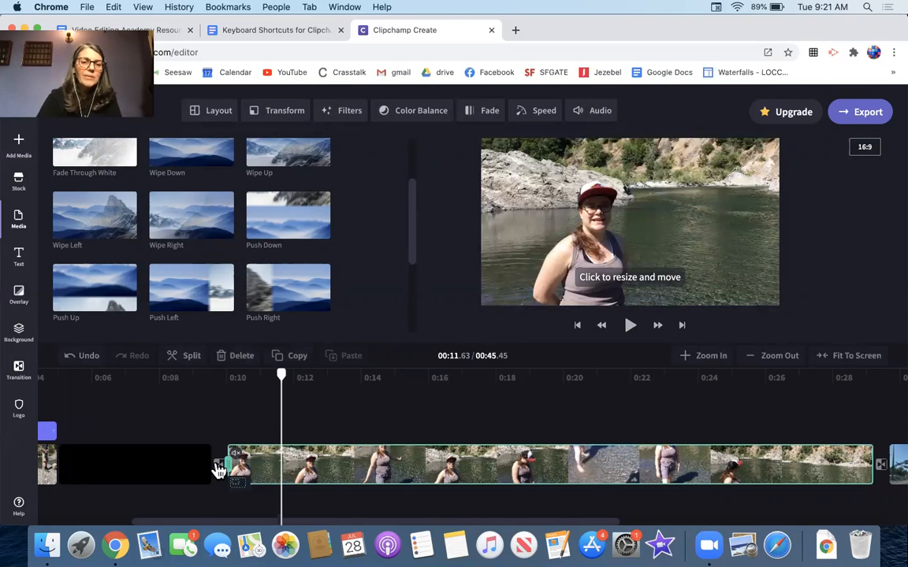
left_click(718, 356)
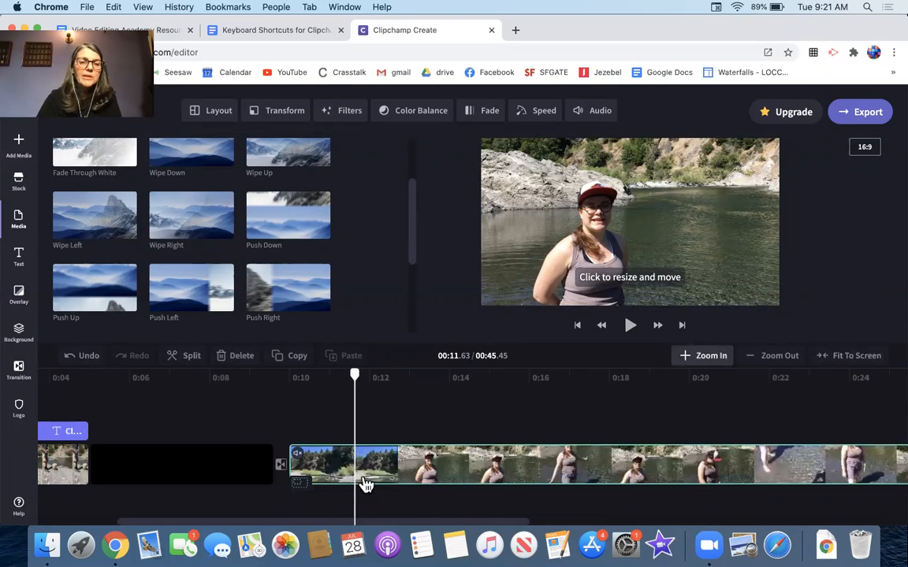
left_click(238, 470)
left_click(283, 472)
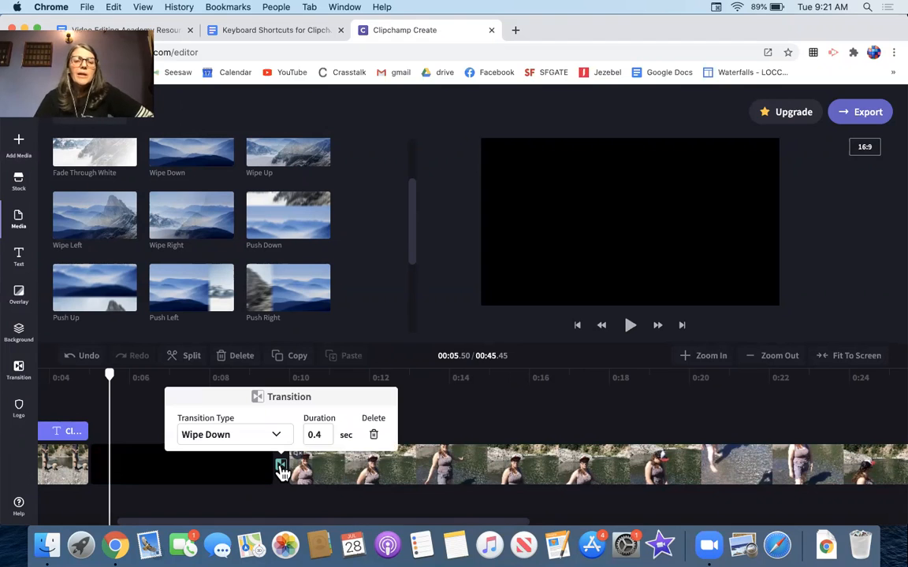
left_click(275, 436)
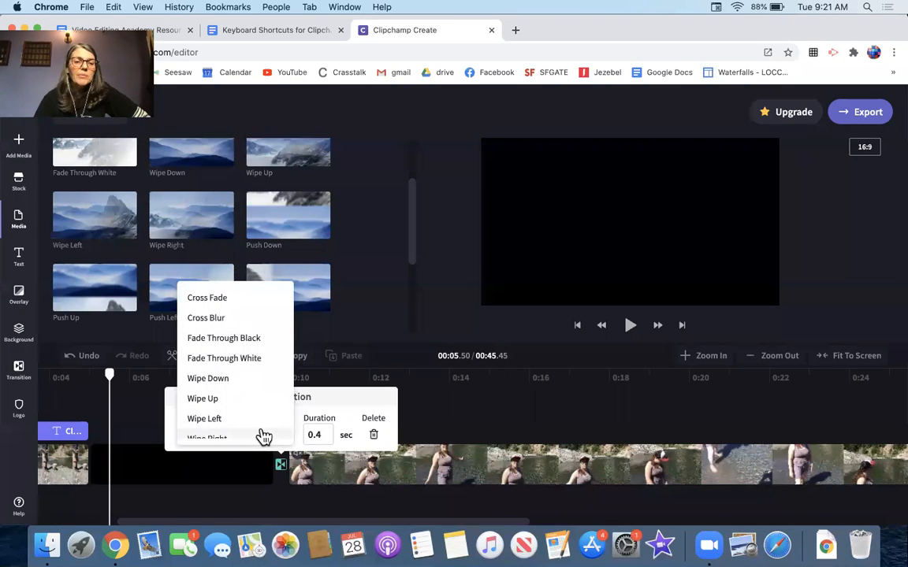
left_click(256, 383)
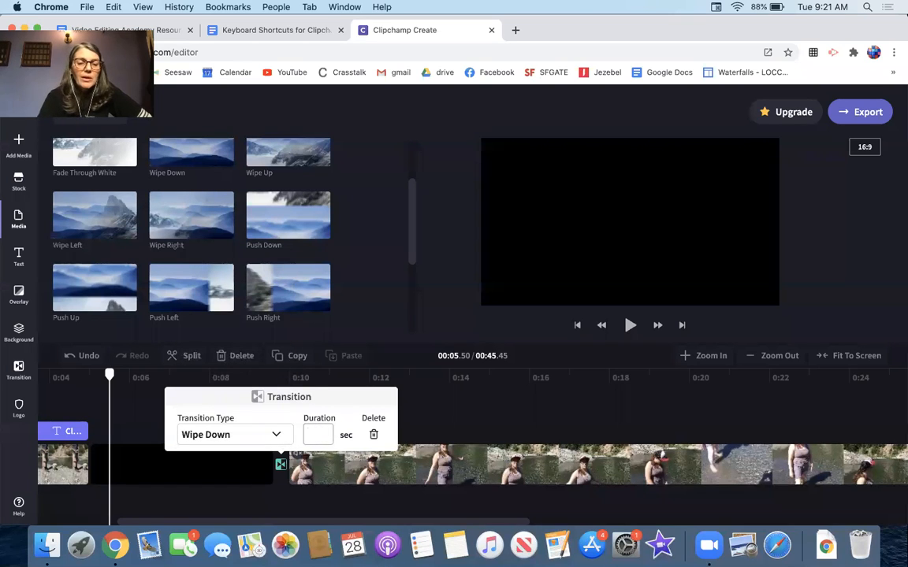
type("1")
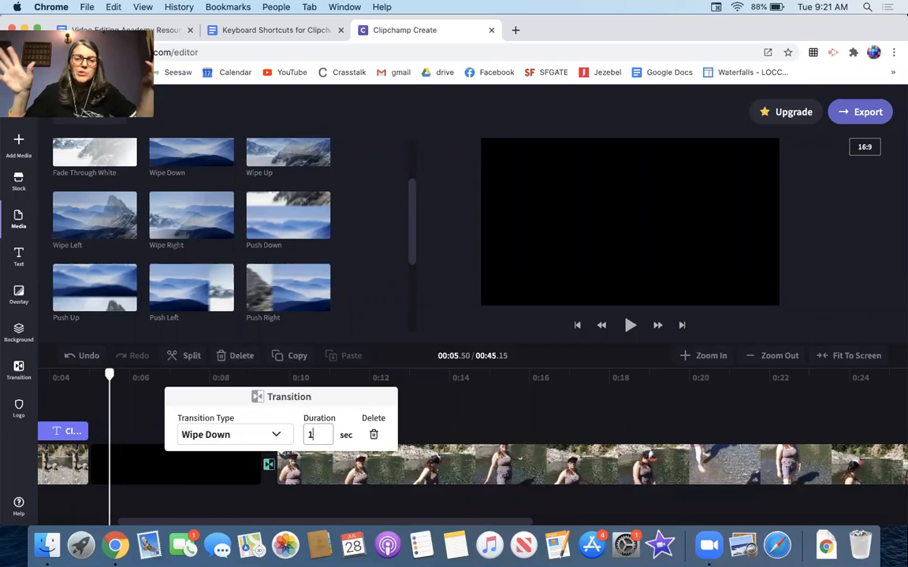
left_click(484, 376)
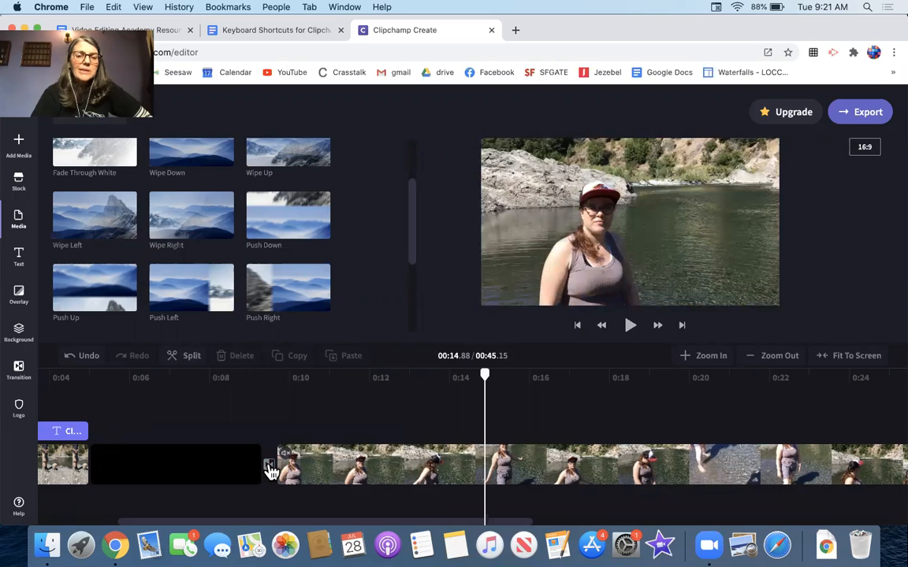
Reopen the settings of the transition before the river video to review them, and close them again.
left_click(272, 469)
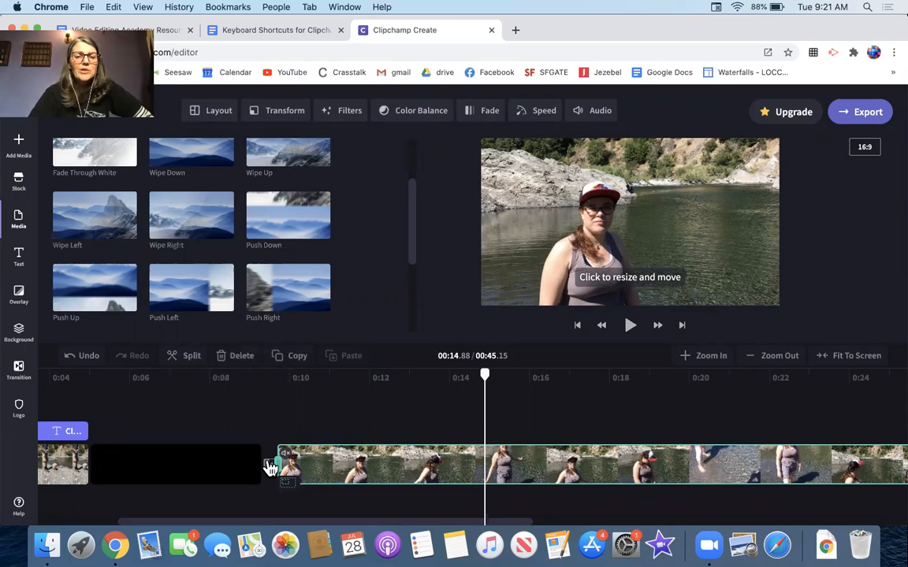
left_click(270, 468)
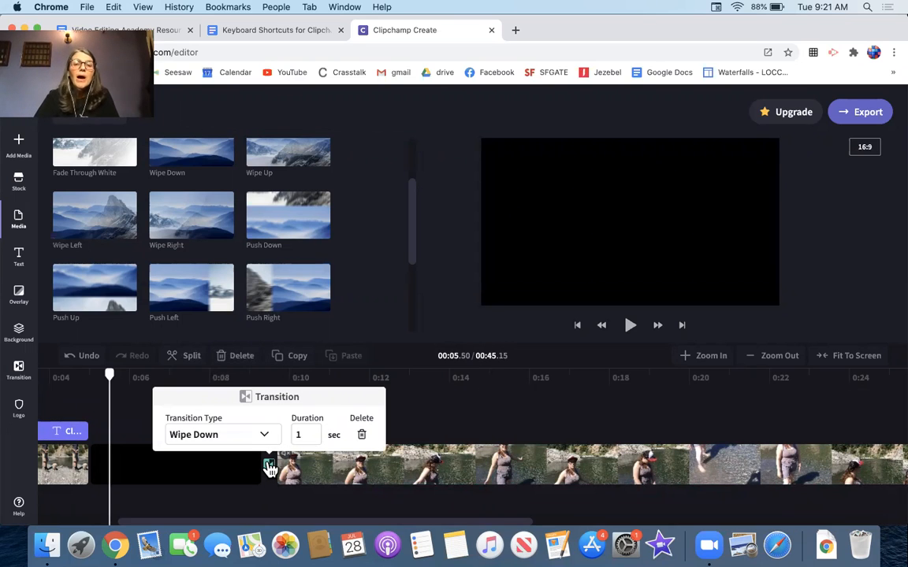
left_click(428, 409)
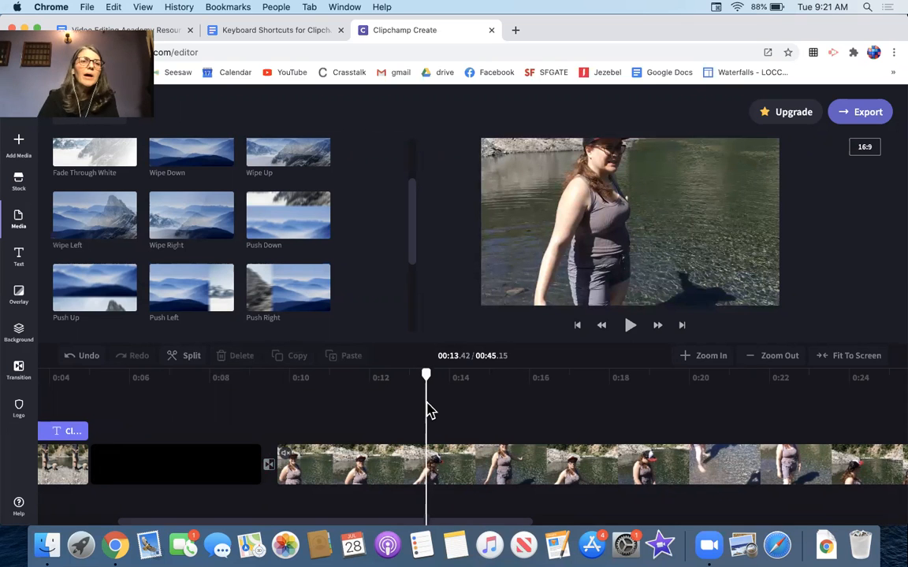
Swap the first two timeline clips so the black clip opens the video and the dog photo precedes the river video.
scroll(256, 213, "up", 2)
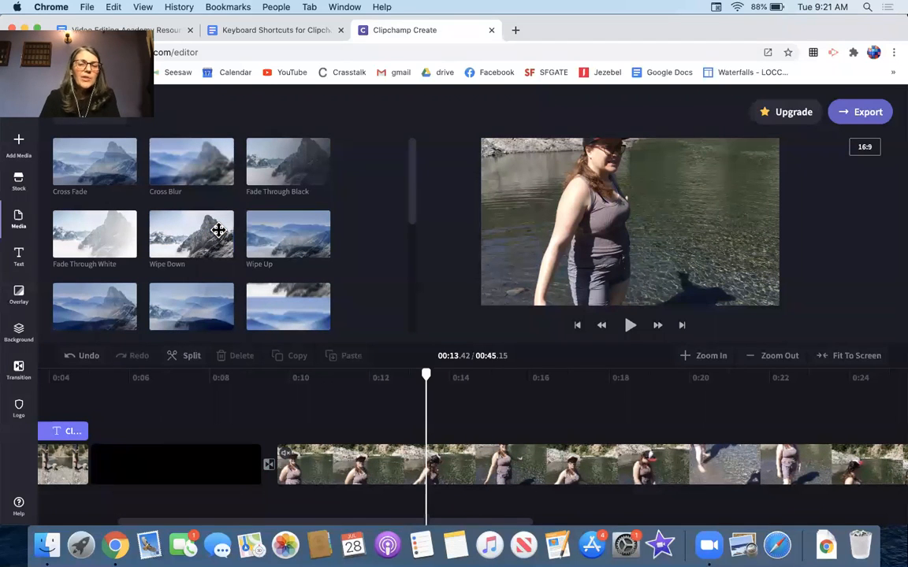
scroll(220, 473, "right", 3)
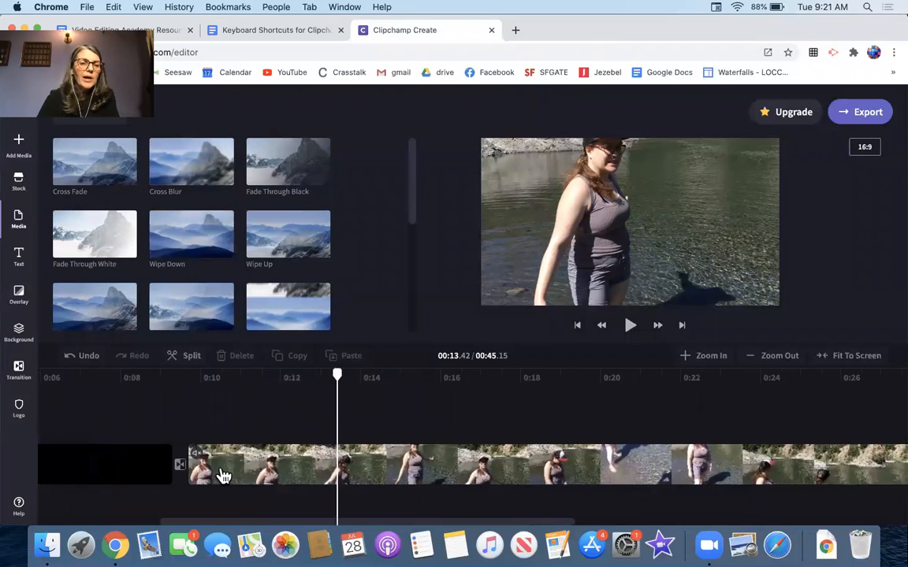
scroll(223, 476, "left", 8)
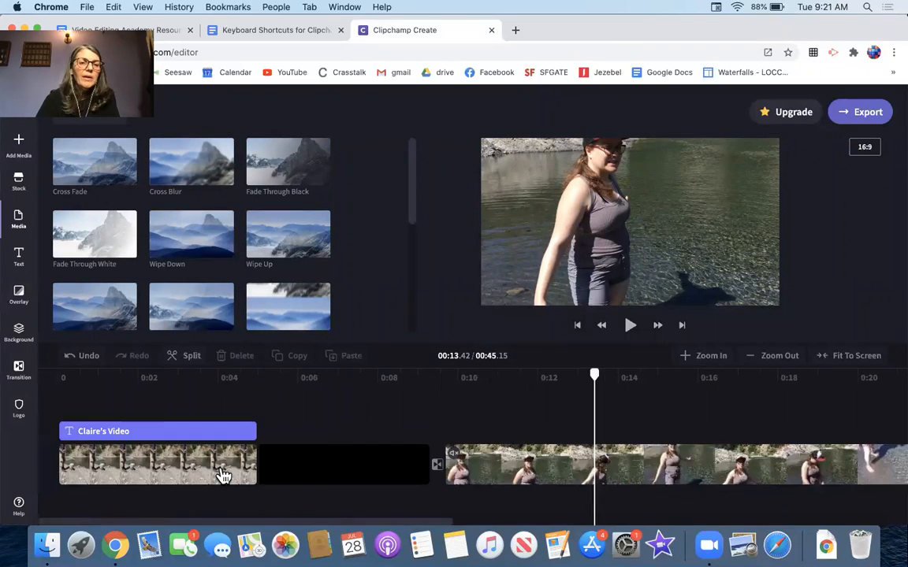
left_click(105, 460)
left_click_drag(181, 464, 122, 463)
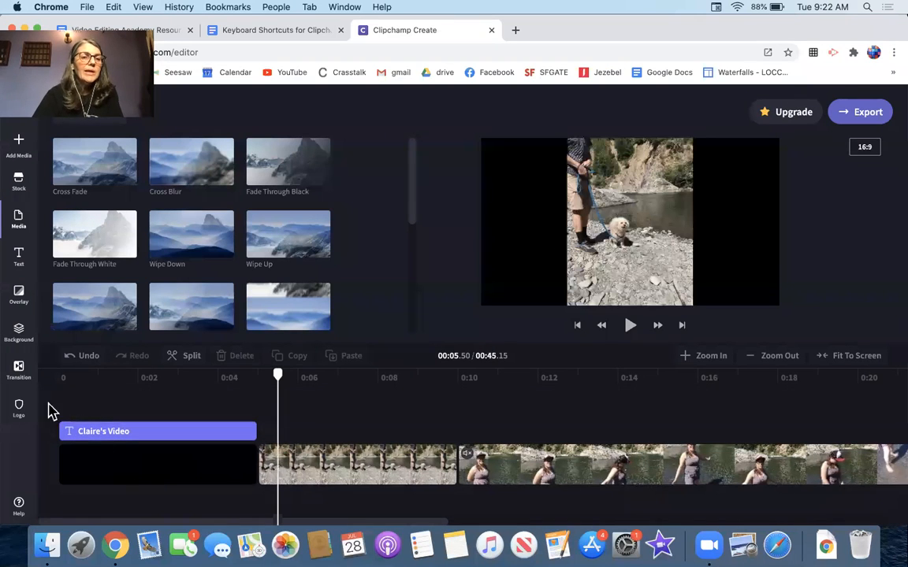
Look at the Black, White and Solid Colour backgrounds that can be added to the timeline.
left_click(22, 342)
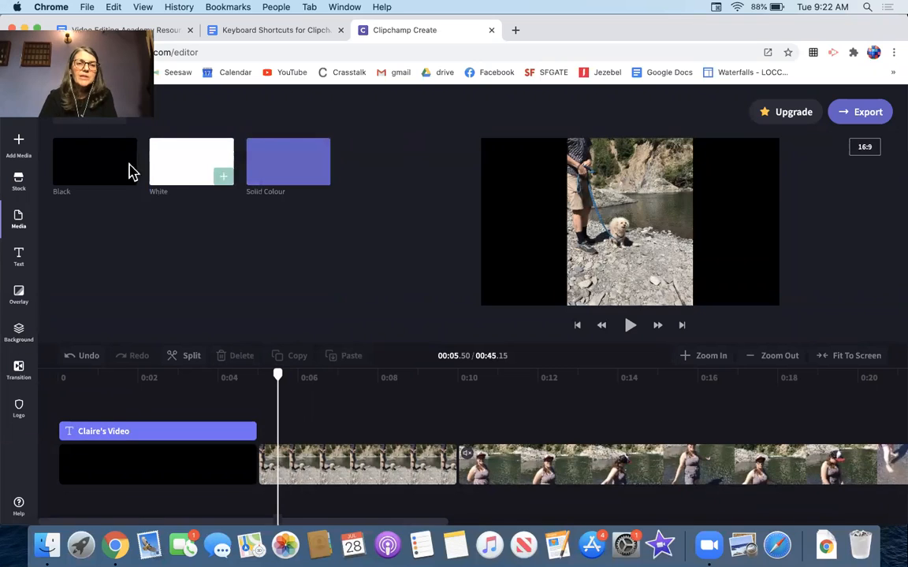
mouse_move(129, 186)
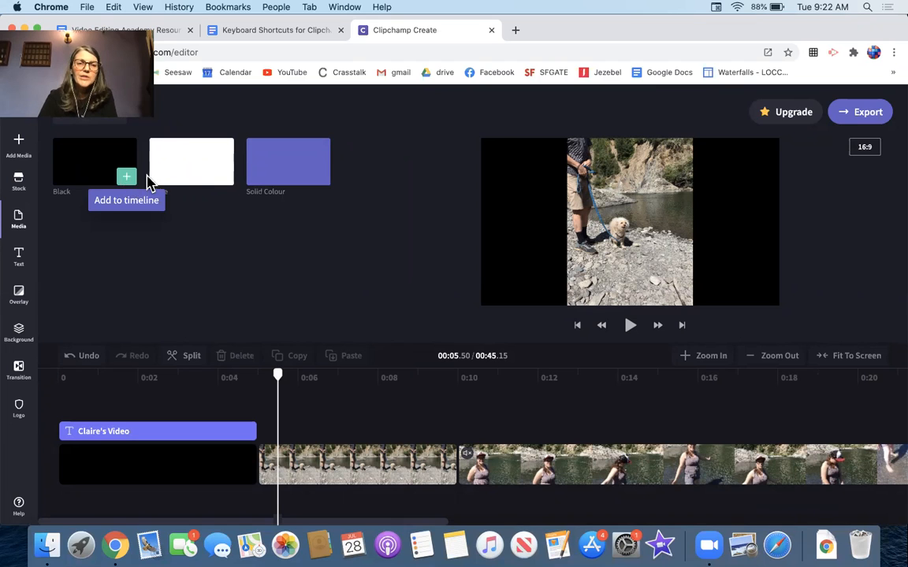
mouse_move(106, 166)
left_mouse_down()
mouse_move(138, 308)
mouse_move(132, 377)
mouse_move(96, 229)
mouse_move(99, 175)
left_mouse_up()
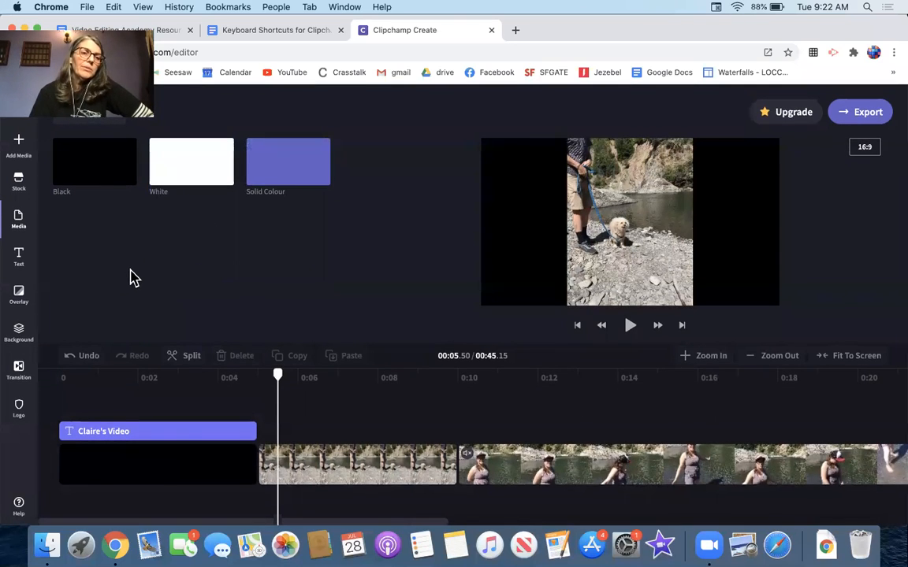
Browse the text title templates, including the intros and outros and the Clipchamp styles.
left_click(19, 257)
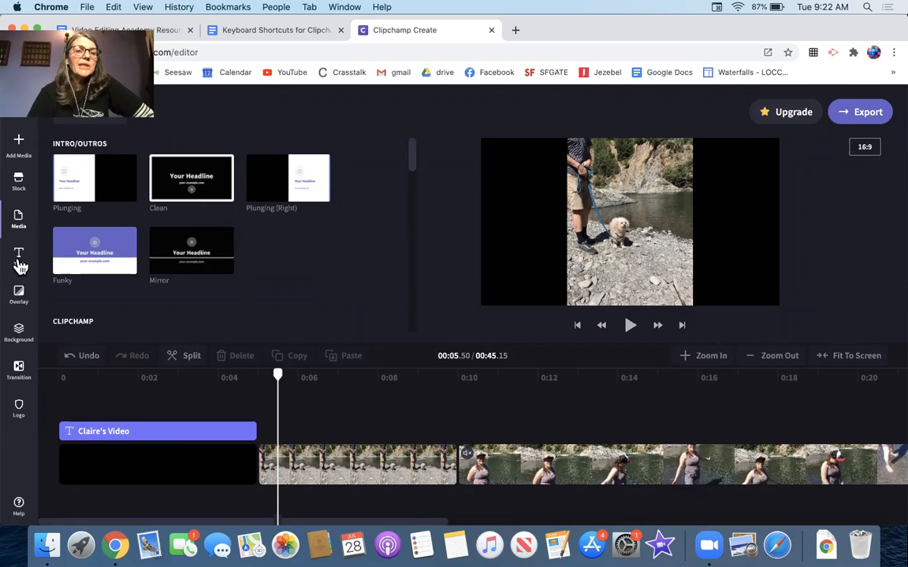
mouse_move(162, 245)
scroll(163, 245, "down", 15)
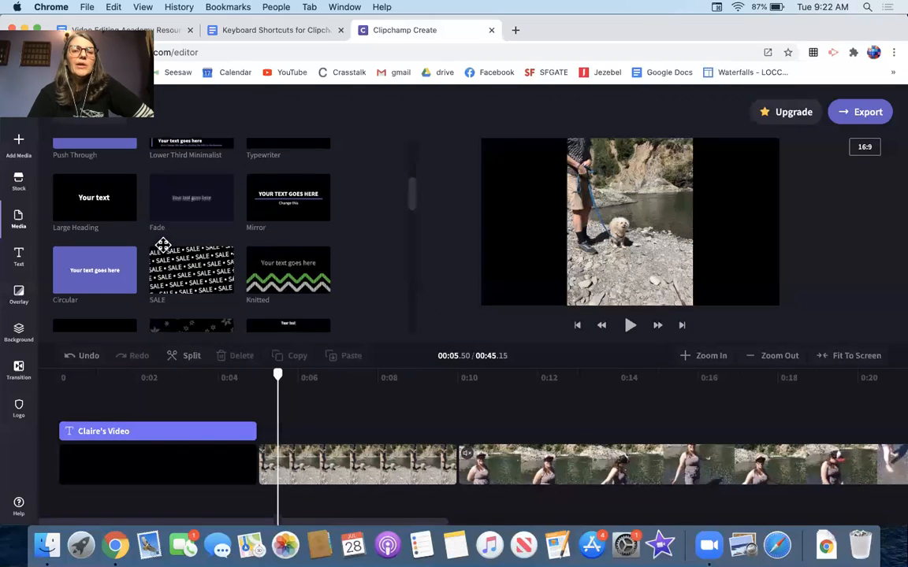
scroll(162, 245, "down", 5)
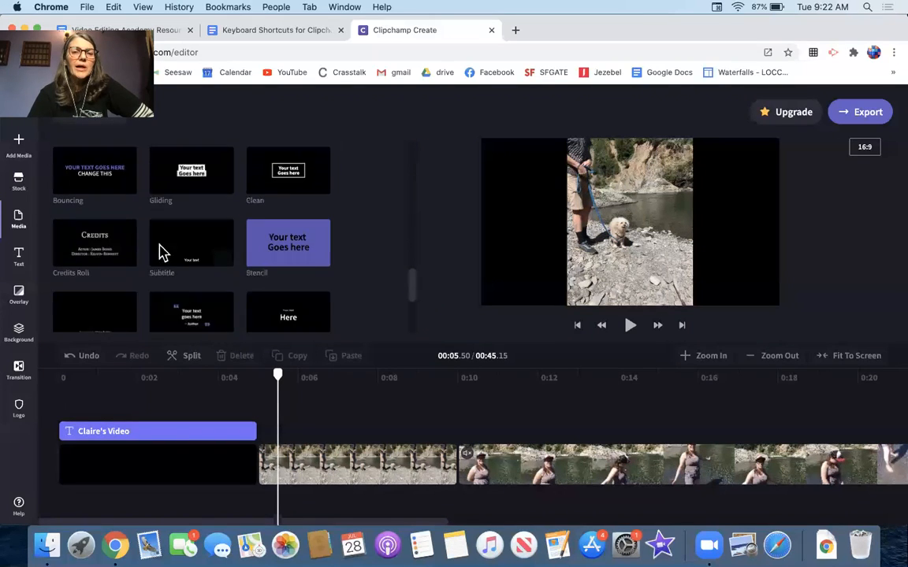
scroll(160, 245, "up", 6)
scroll(160, 245, "up", 2)
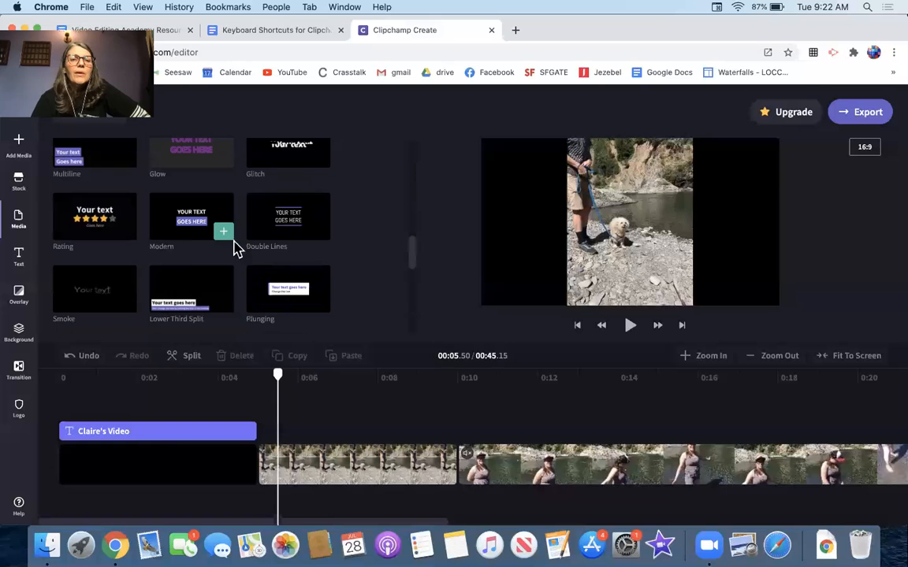
Open the opening title's text settings, try adding "Extr" to its text, and remove the addition.
left_click(170, 437)
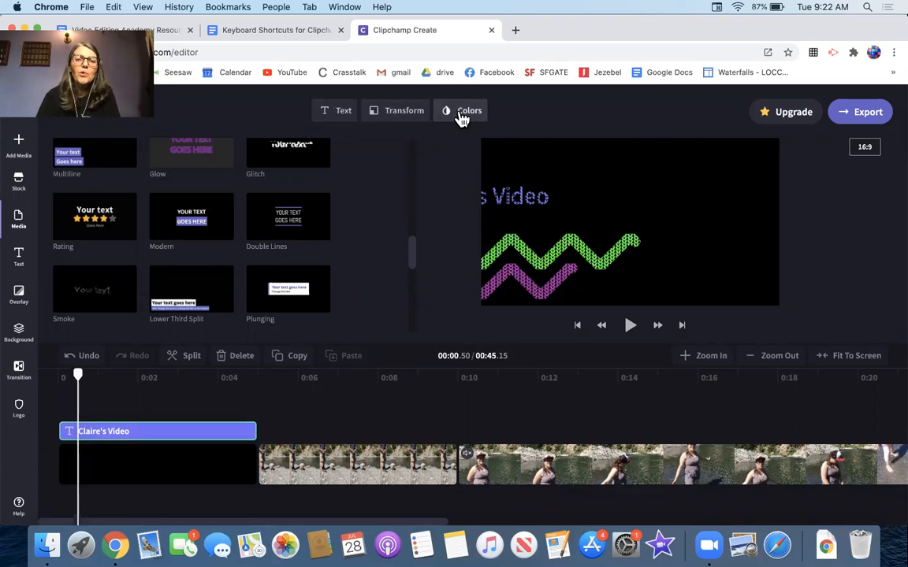
left_click(345, 114)
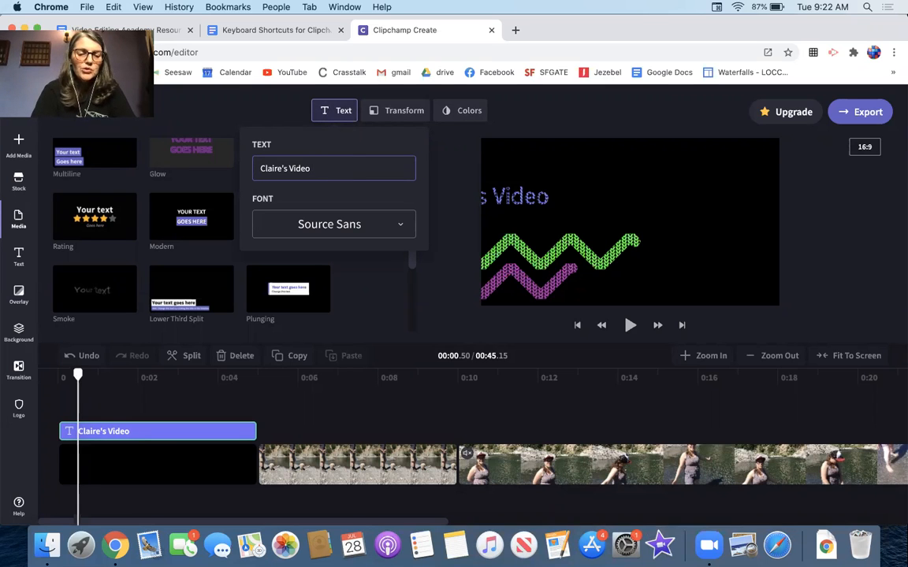
type("Extr")
key("BackSpace")
key("BackSpace")
key("BackSpace")
key("BackSpace")
key("BackSpace")
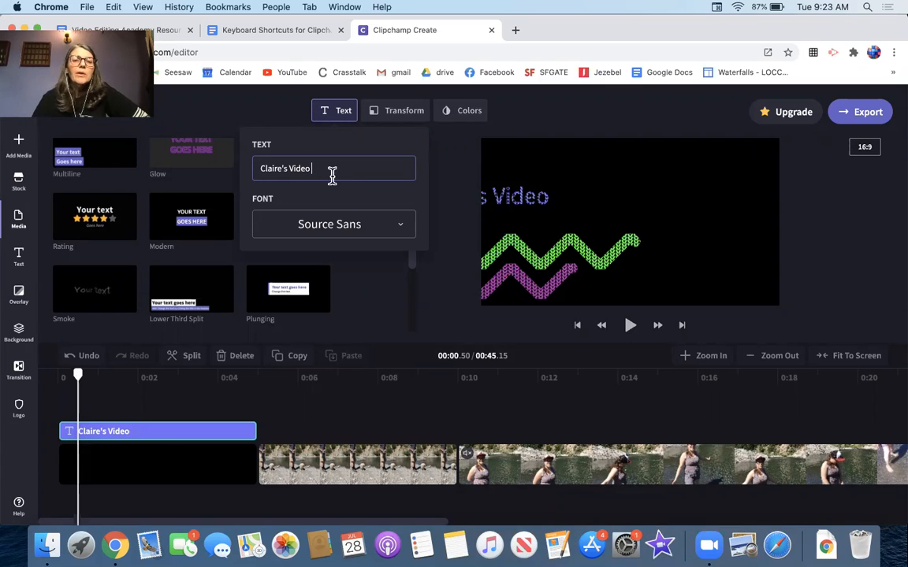
Examine the opening title's font choices, text and line colors, and text size setting.
left_click(402, 233)
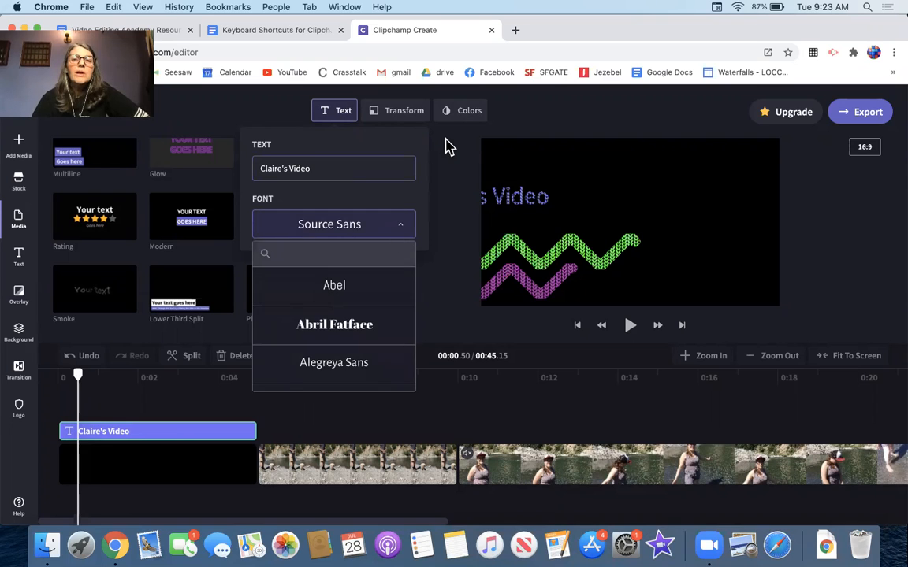
left_click(459, 116)
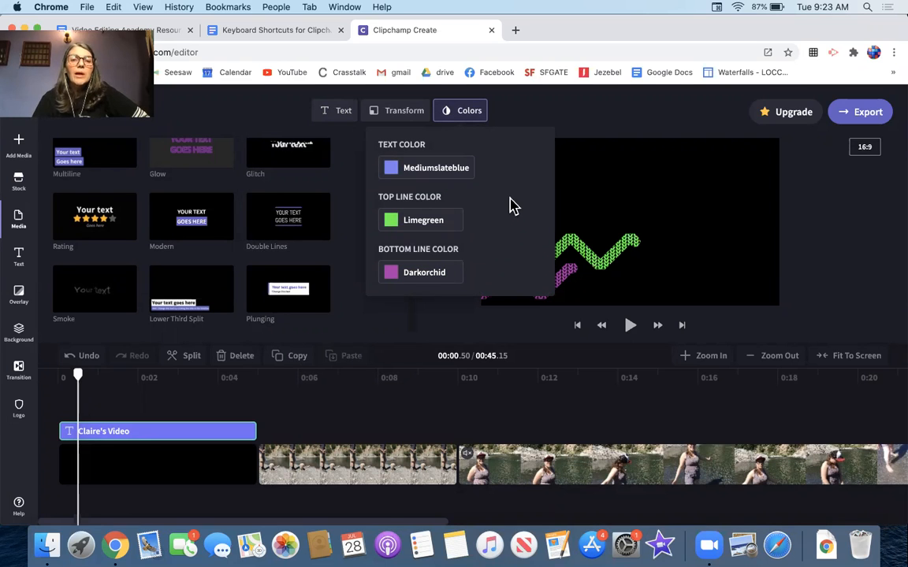
left_click(400, 112)
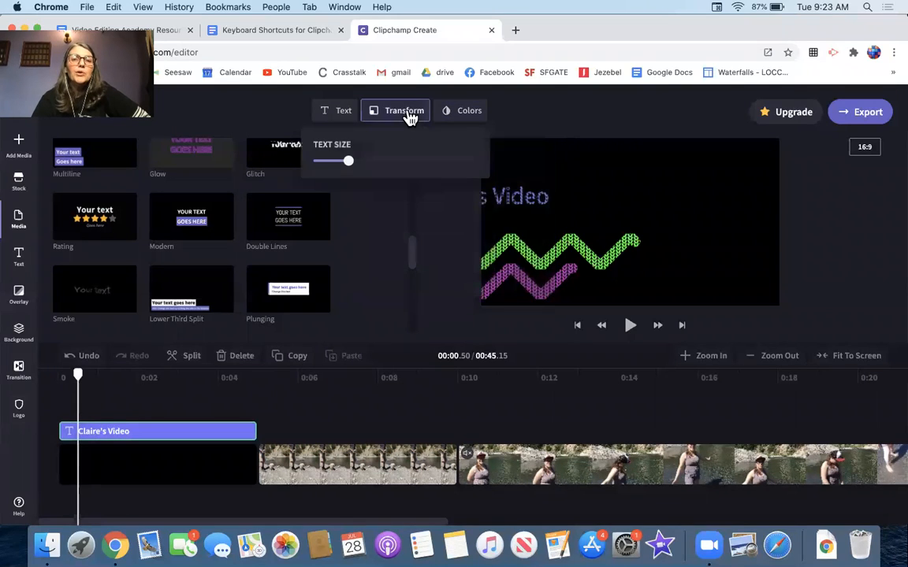
Enlarge the opening title's text and play the title from the start of the timeline to check it.
left_click_drag(355, 166, 391, 168)
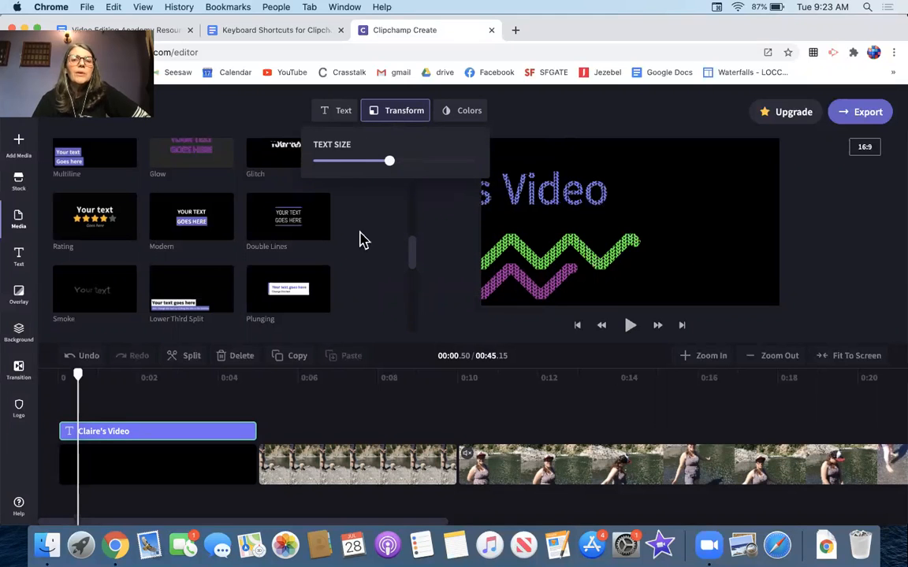
left_click(364, 267)
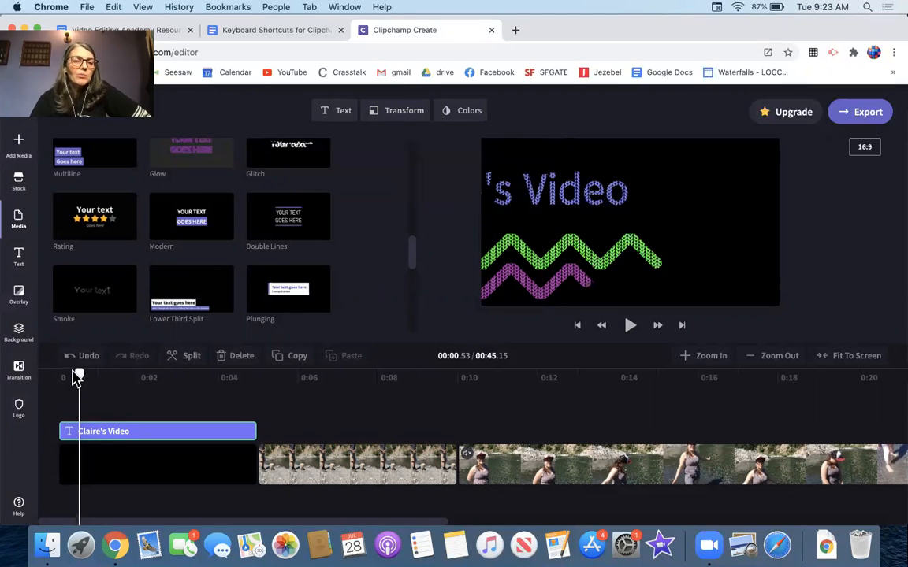
left_click_drag(79, 378, 56, 378)
key("space")
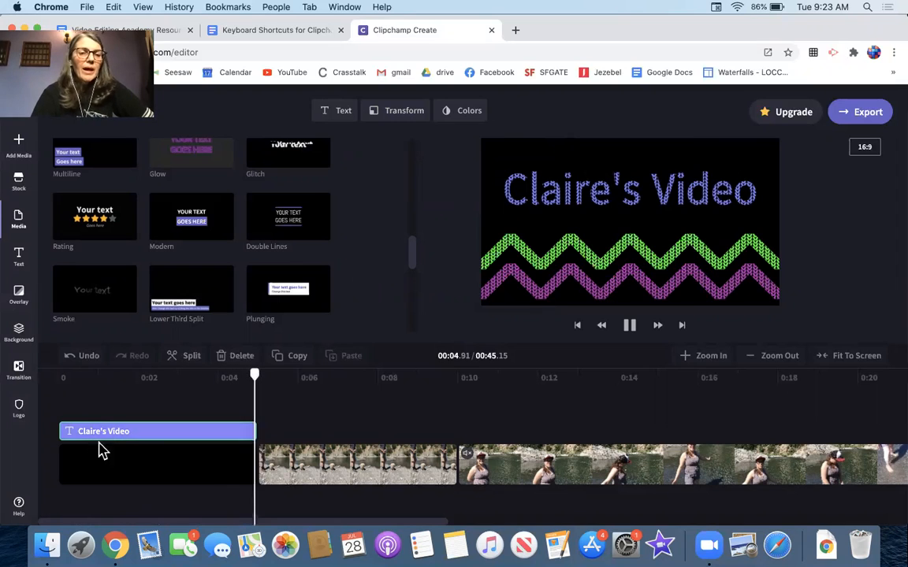
left_click(111, 465)
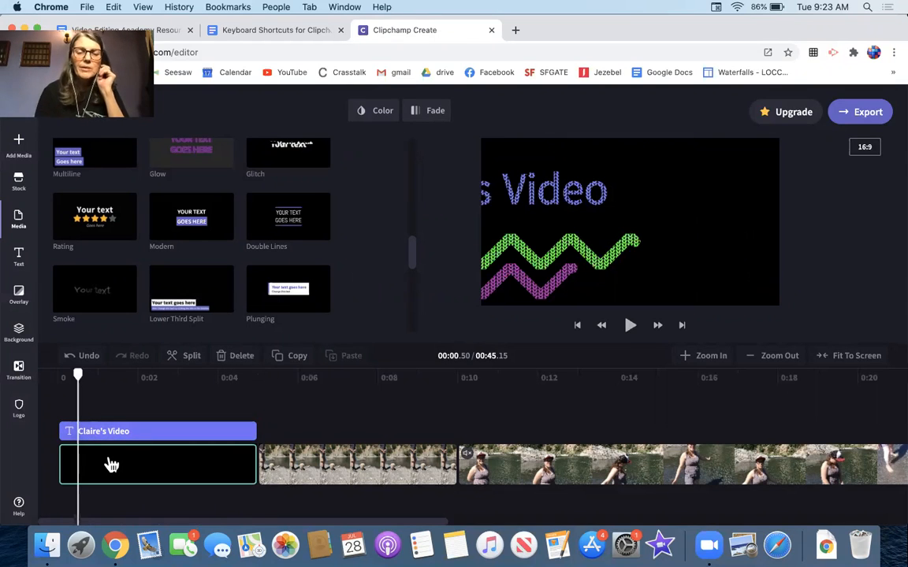
Record a short webcam clip of about 6 seconds, add it to the project, and show it in the media library.
left_click(20, 145)
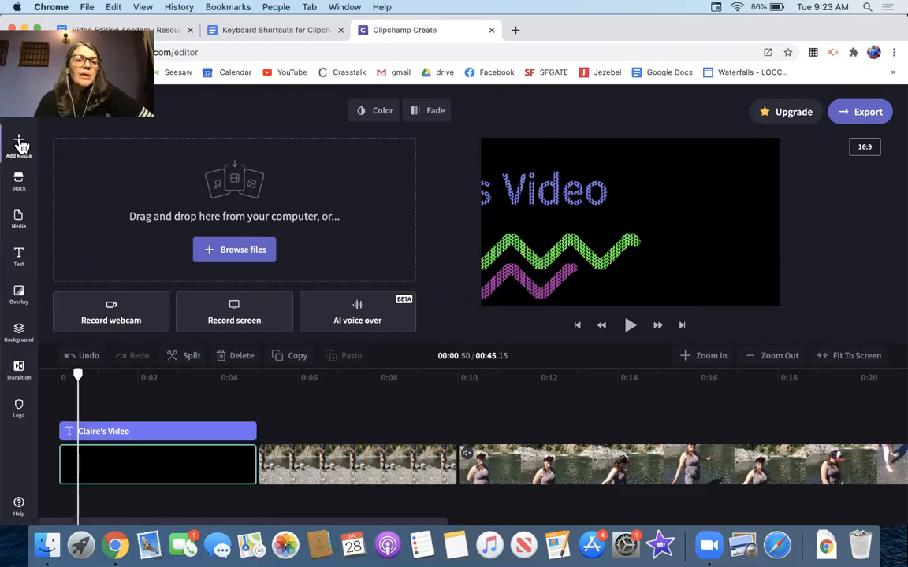
left_click(113, 315)
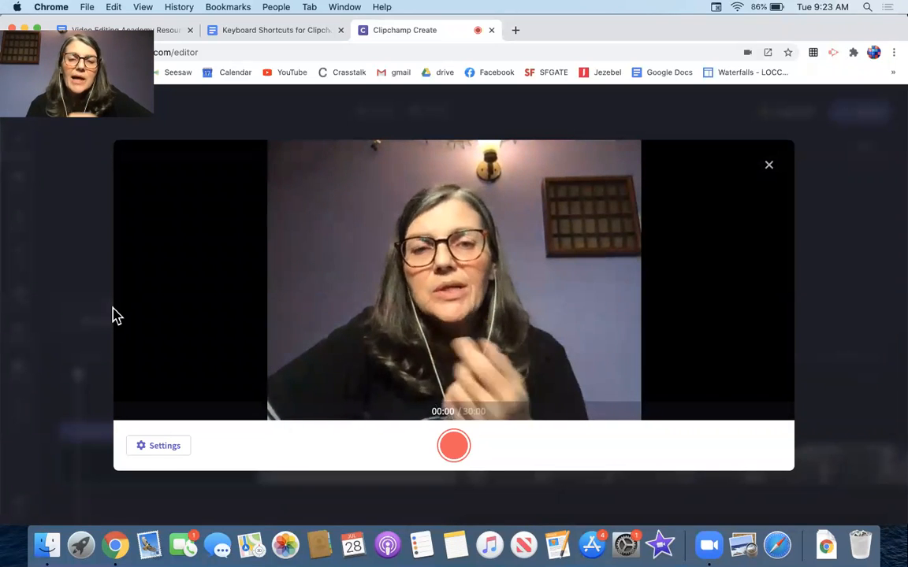
left_click(446, 455)
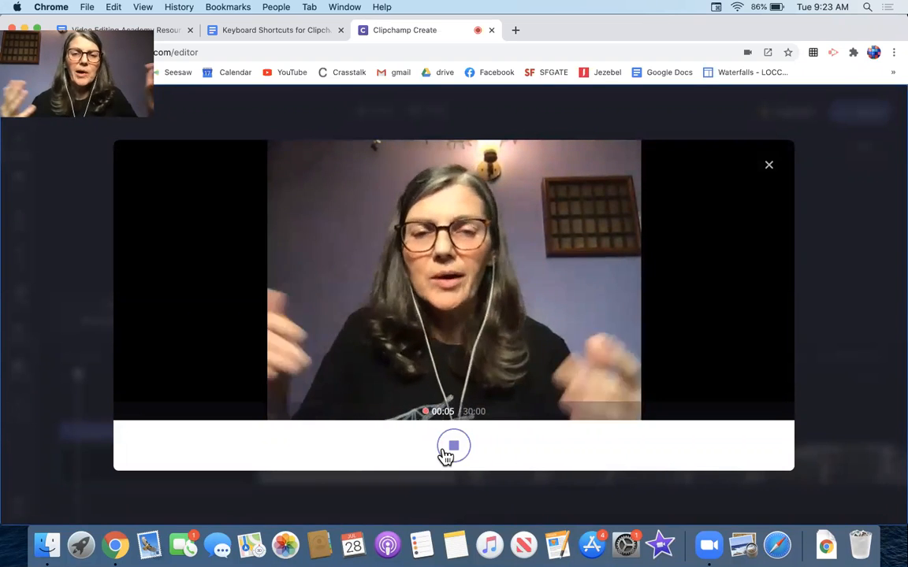
left_click(445, 455)
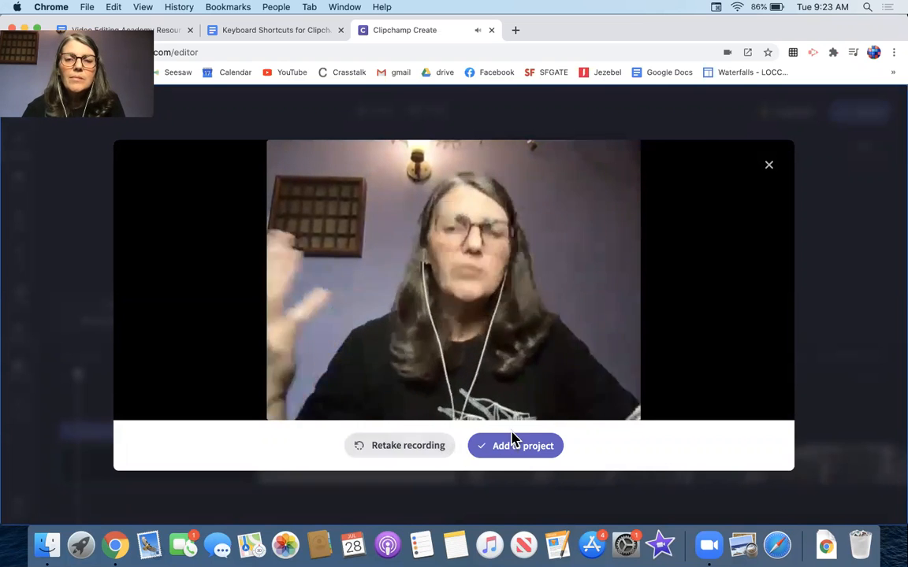
left_click(509, 450)
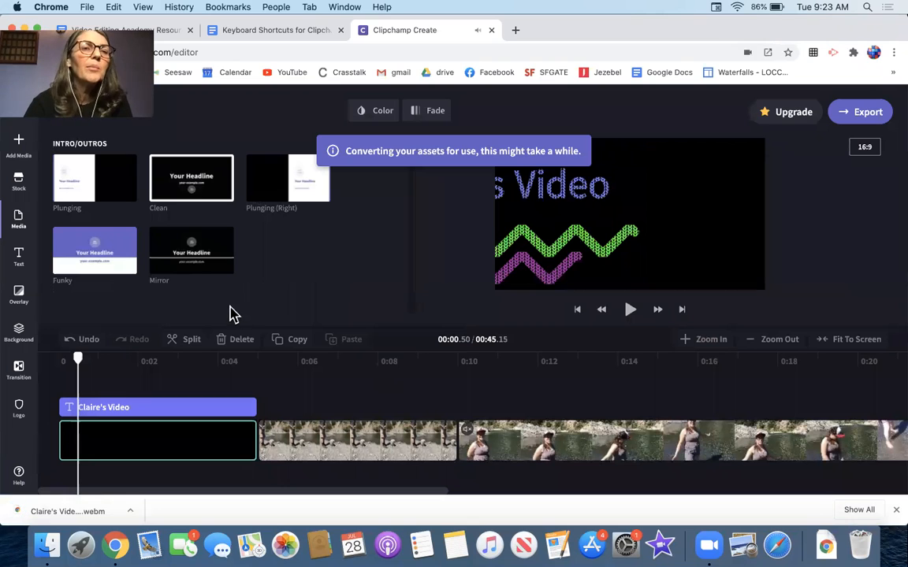
left_click(21, 220)
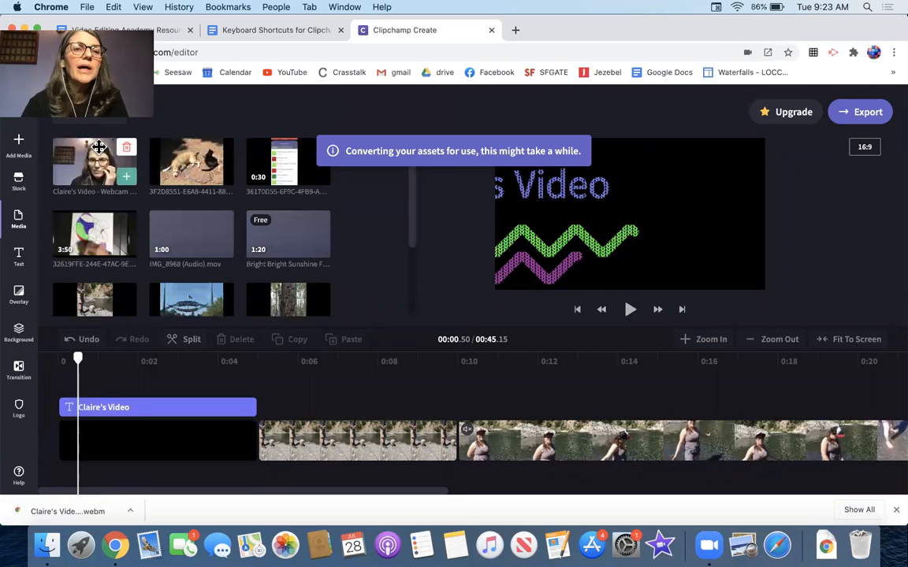
Record the entire screen for about 11 seconds and add the screen recording to the project.
left_click(20, 146)
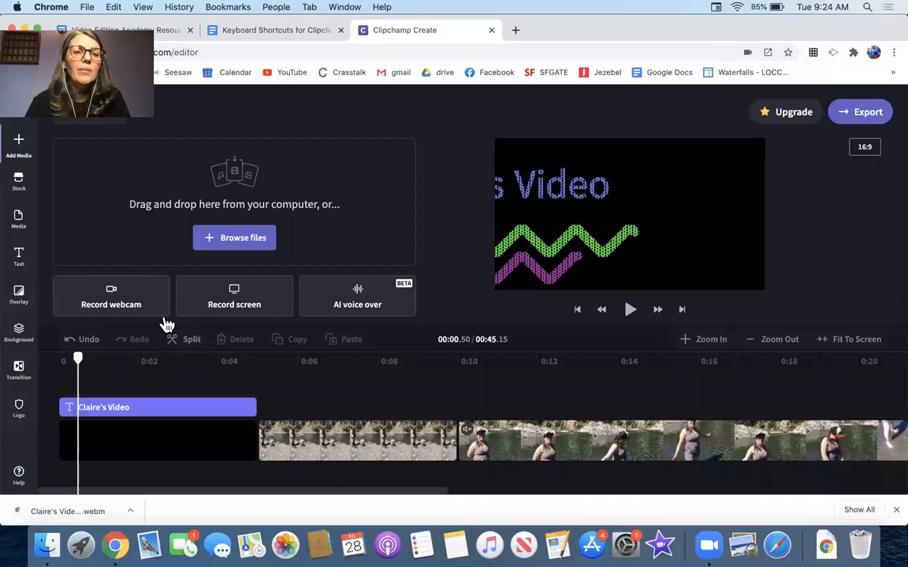
left_click(252, 310)
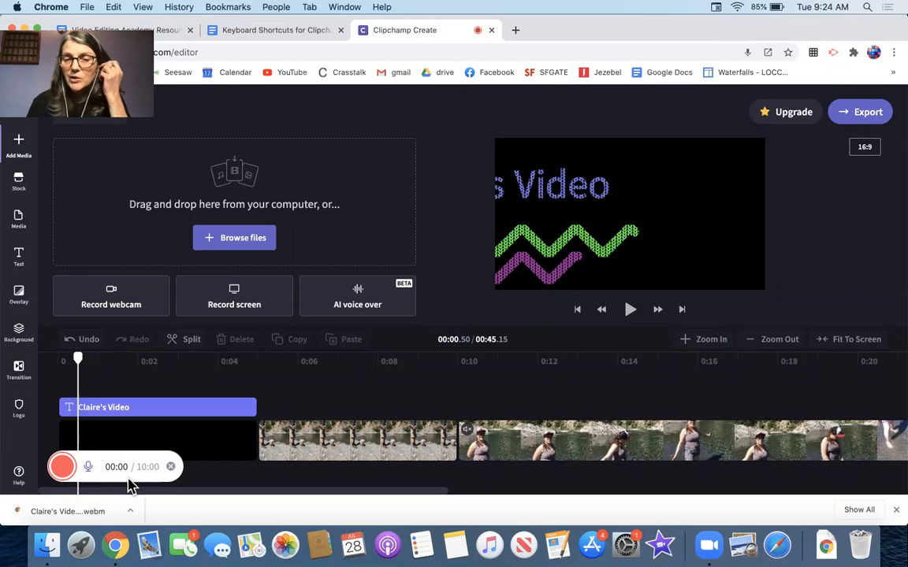
left_click(63, 466)
left_click(406, 272)
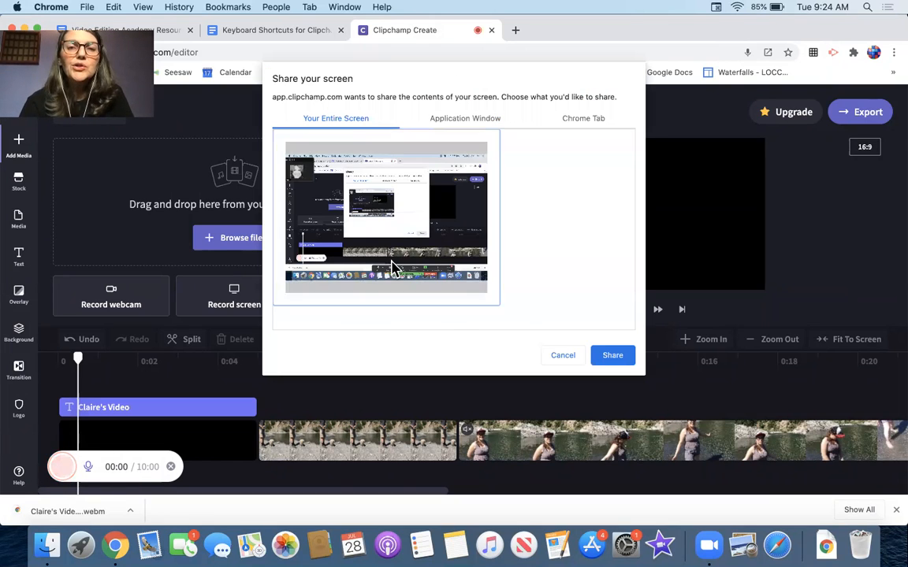
left_click(614, 356)
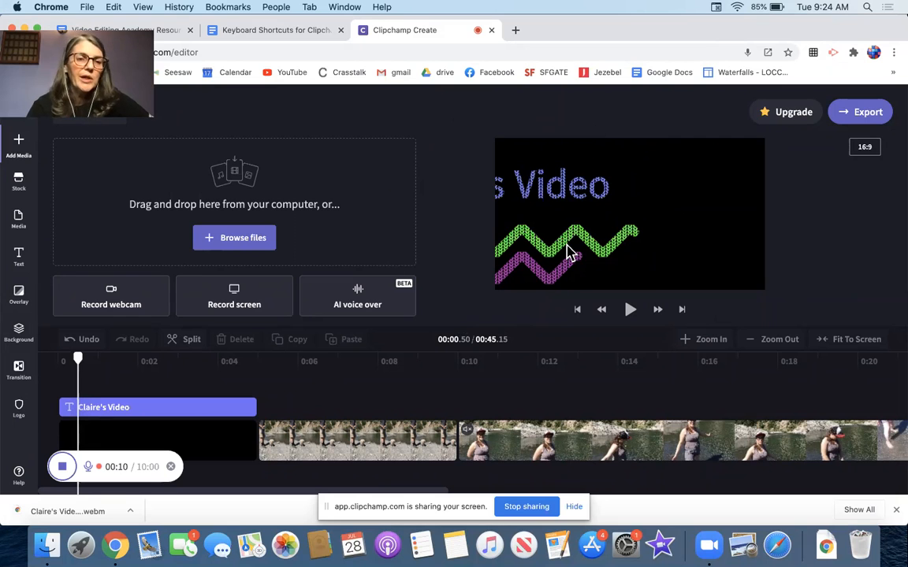
left_click(62, 466)
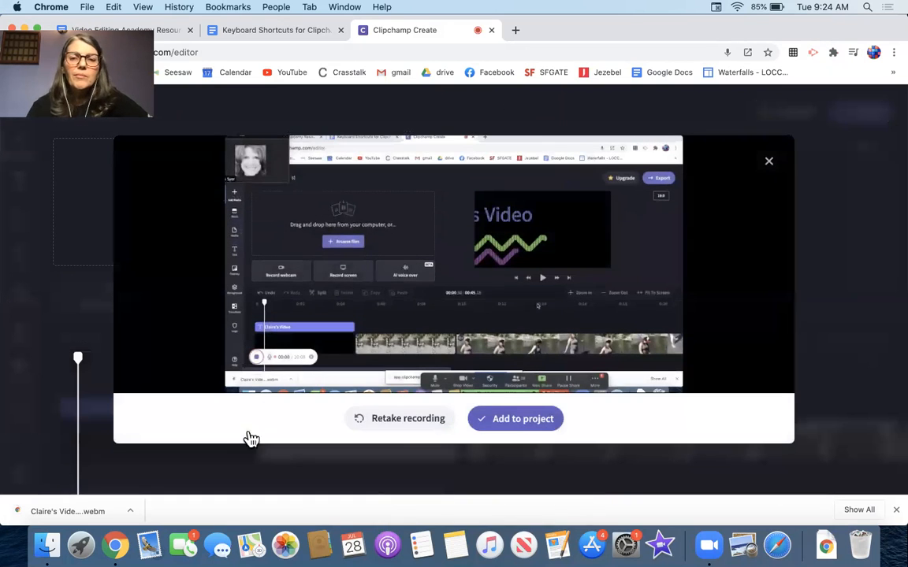
left_click(516, 420)
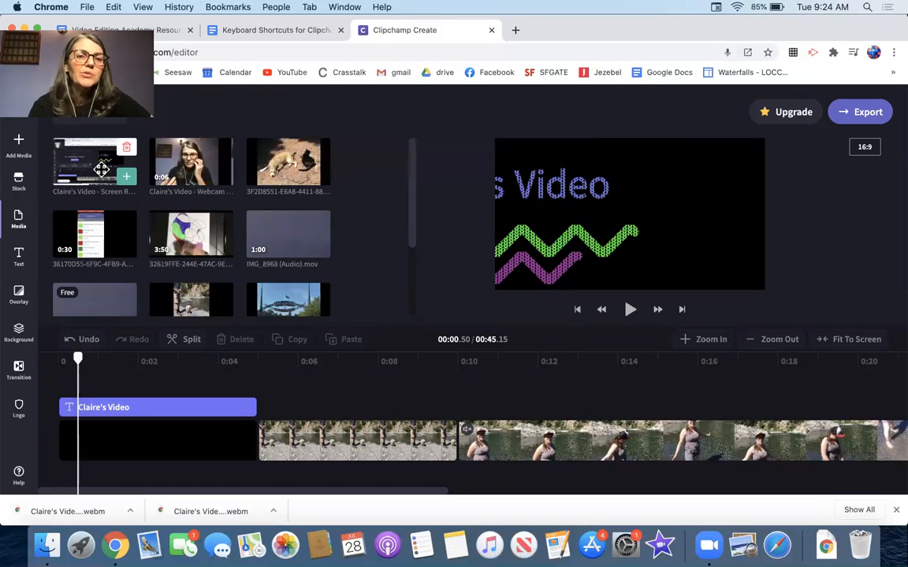
Generate an AI voice over saying "Hello there" with the Agnes voice, preview it, and add it to the media library.
left_click(21, 141)
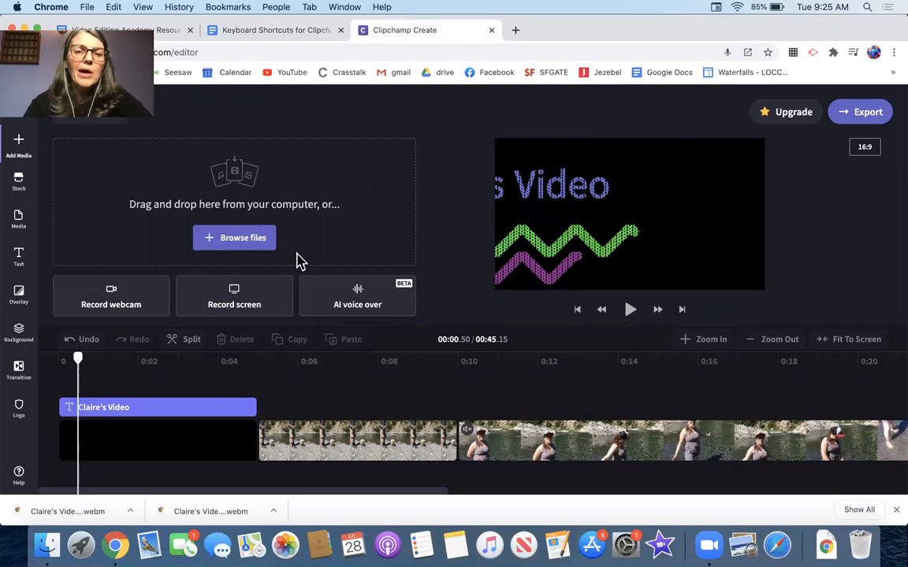
left_click(330, 308)
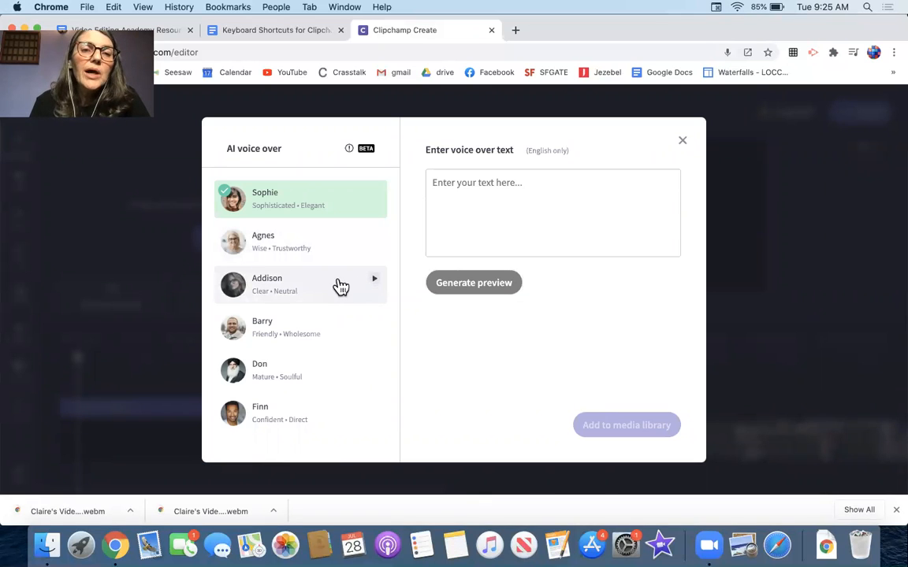
left_click(320, 248)
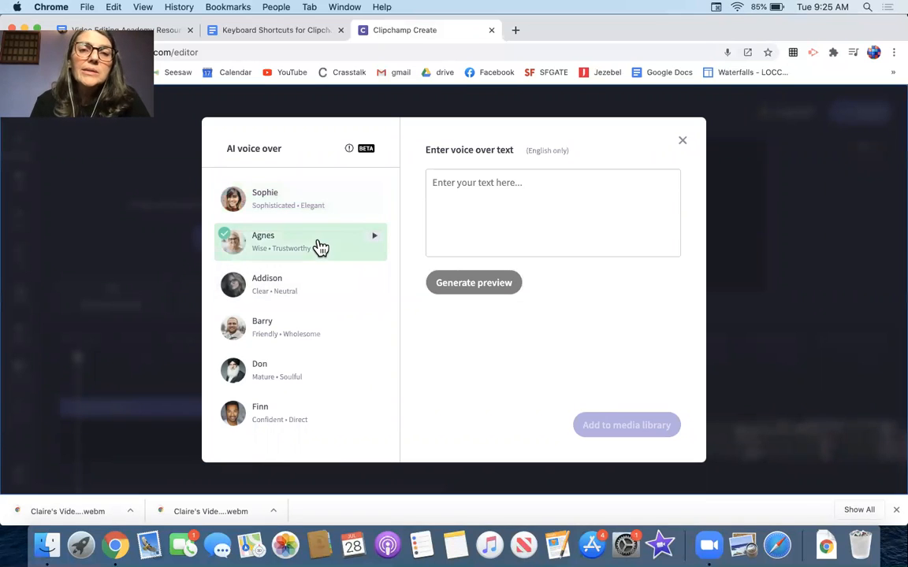
left_click(374, 238)
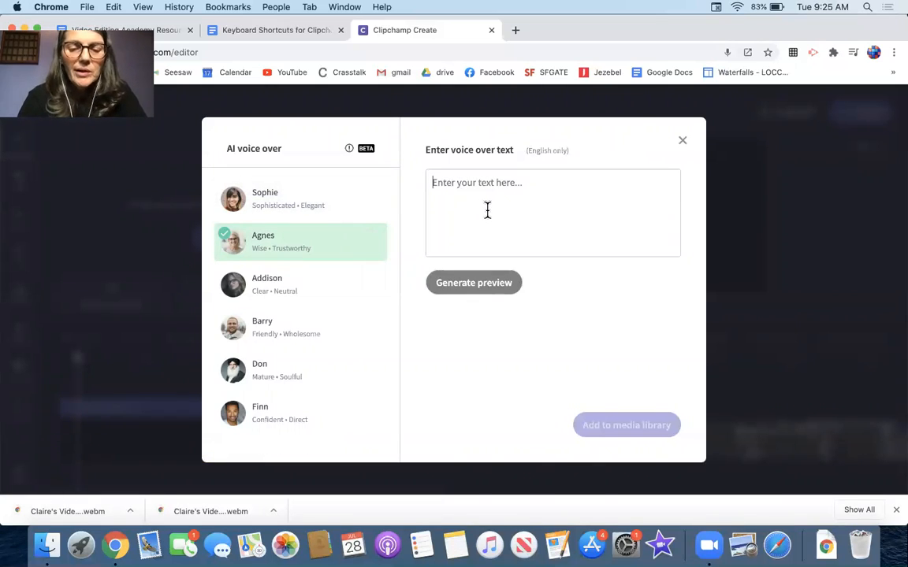
type("Hello there")
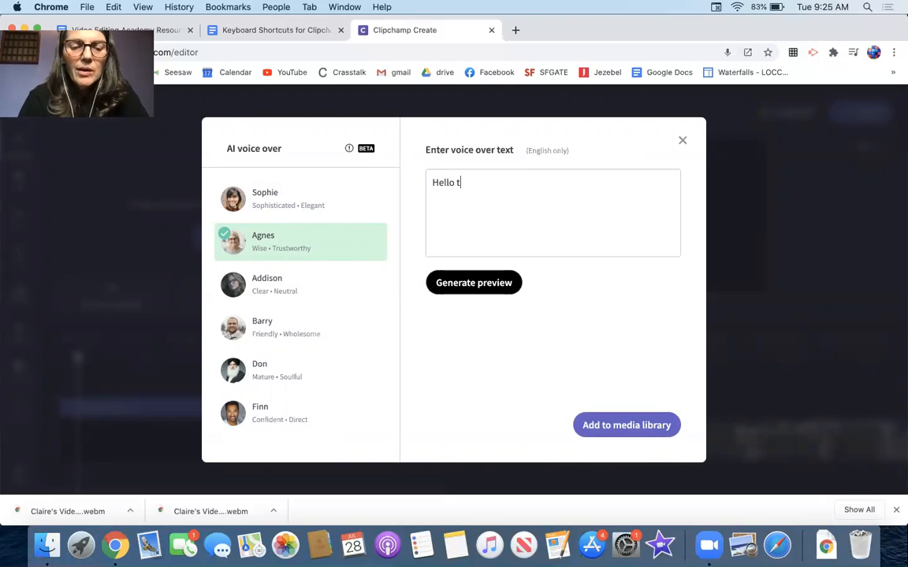
left_click(506, 288)
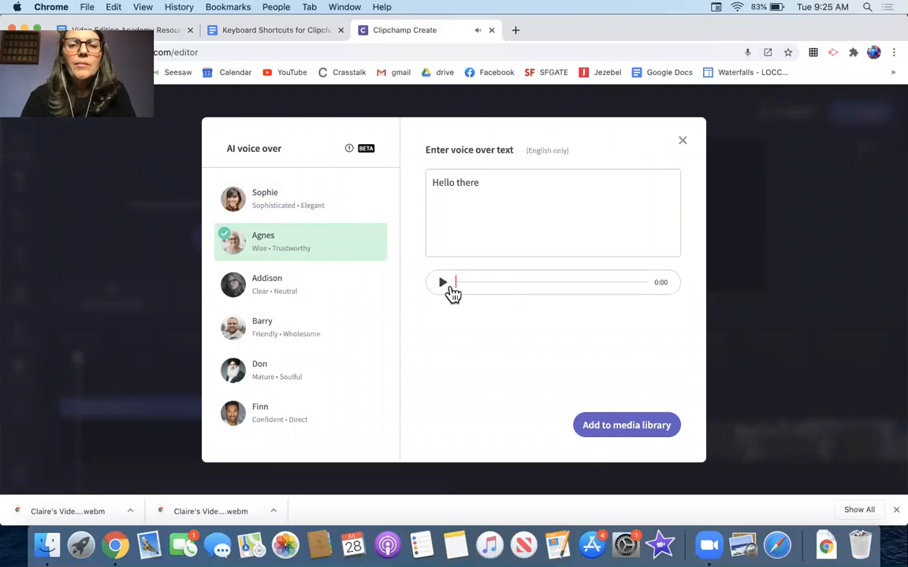
left_click(627, 430)
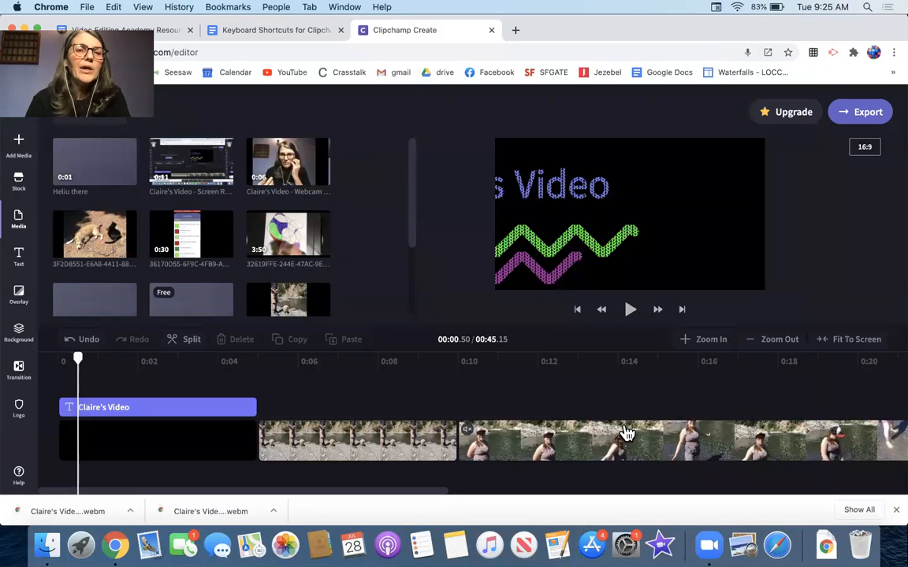
Delete the "Hello there" voice over from the media library.
mouse_move(118, 162)
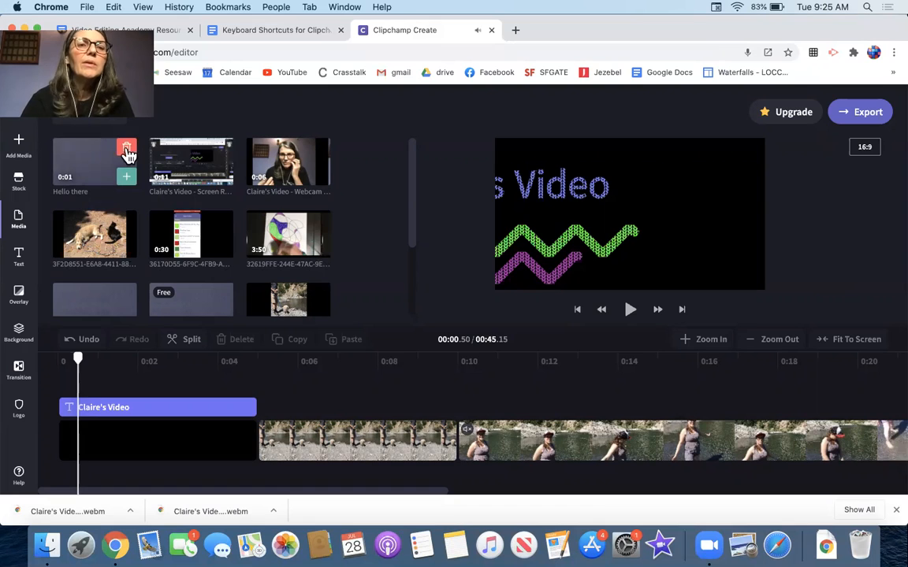
left_click(127, 149)
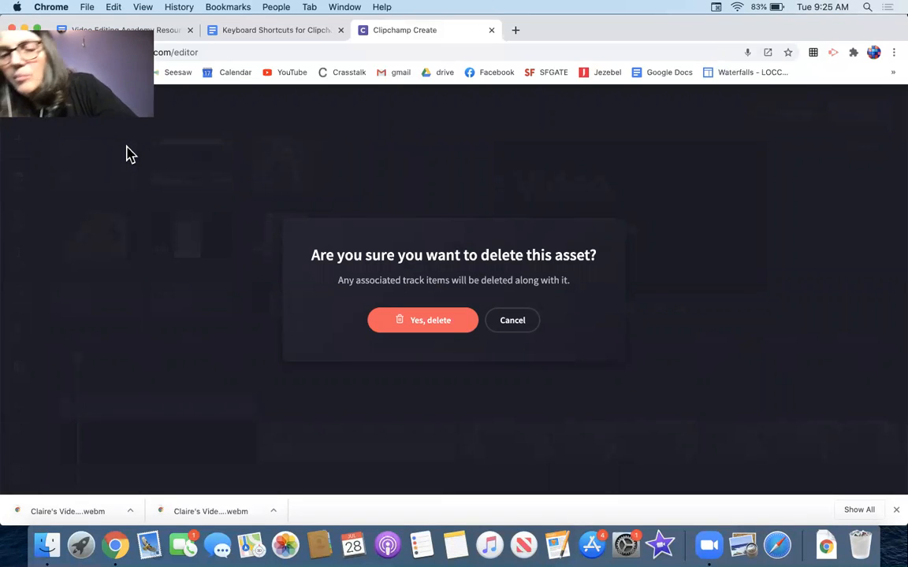
left_click(413, 331)
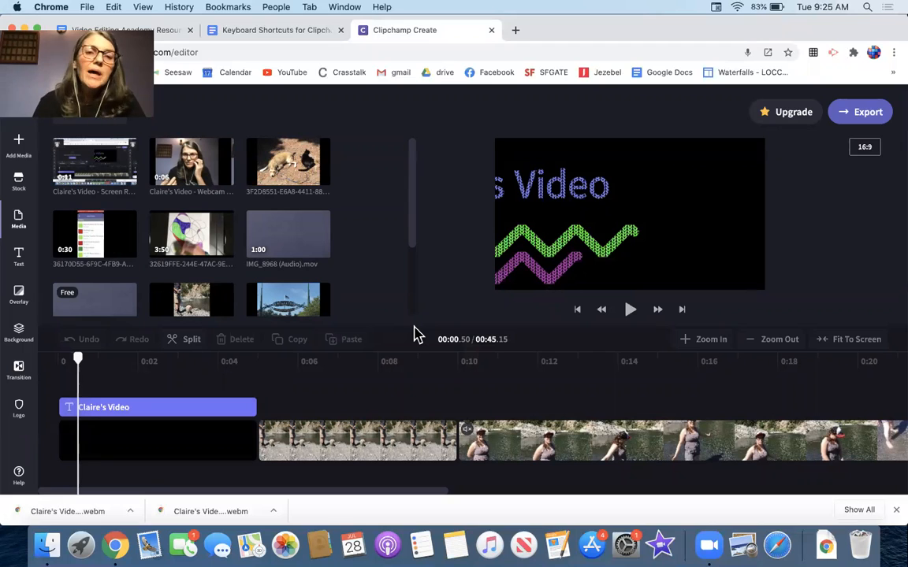
left_click(19, 148)
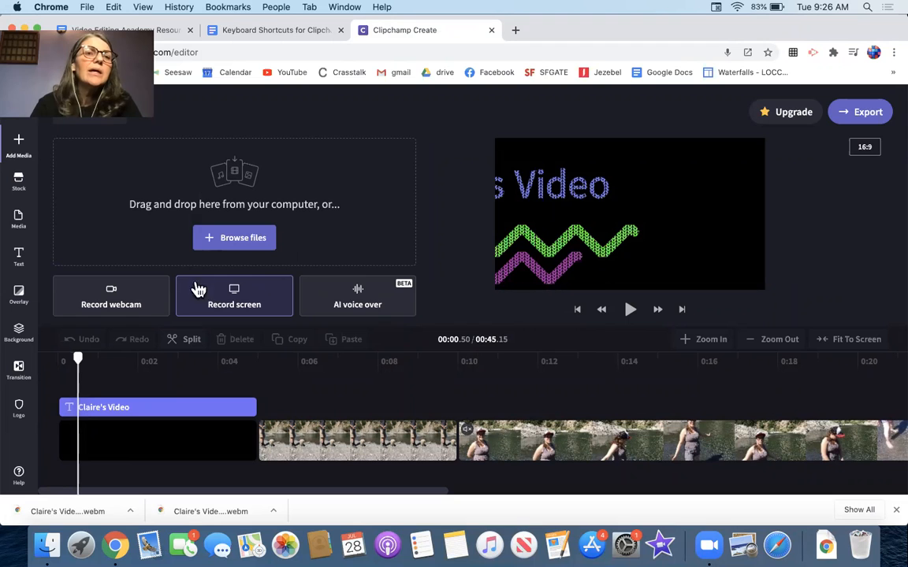
left_click(18, 142)
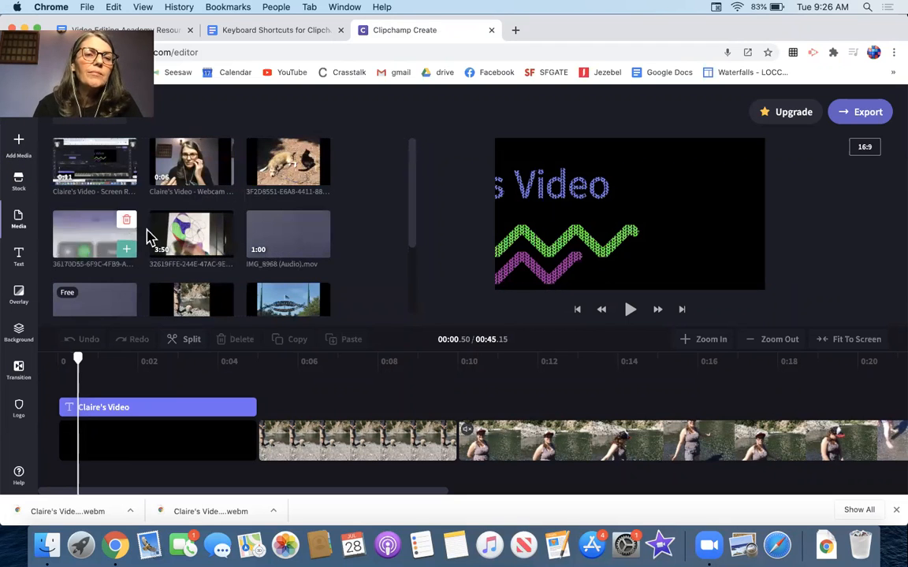
Delete all the footage clips between the opening and closing black backgrounds from the timeline.
left_click(337, 431)
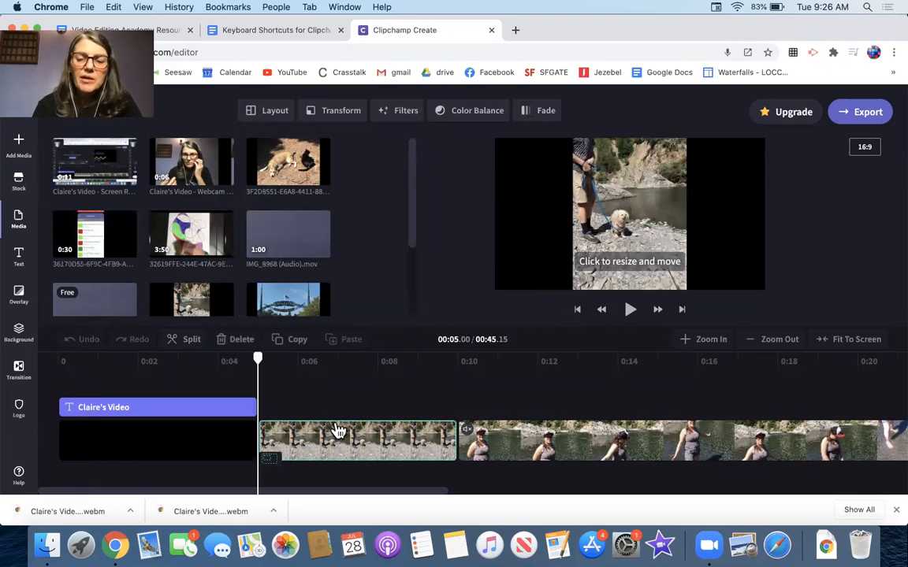
key("Delete")
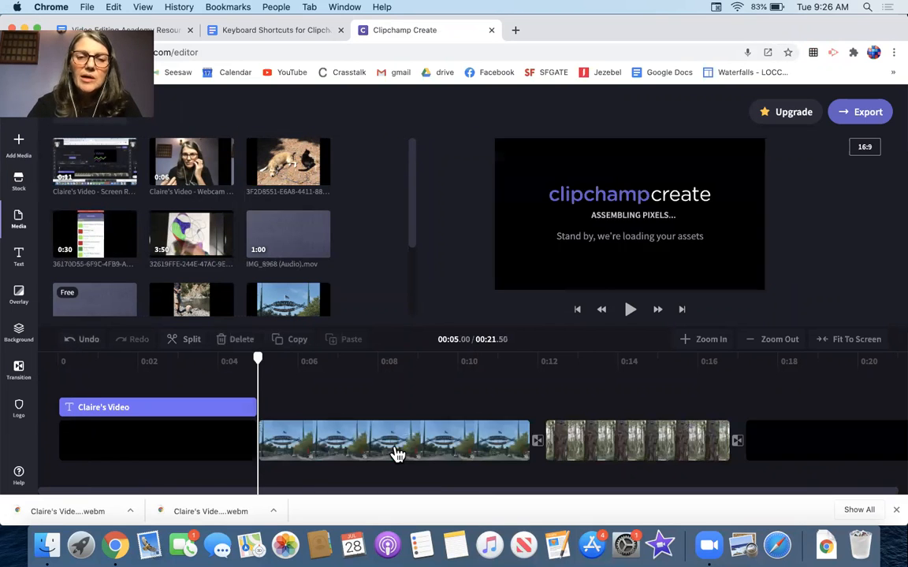
key("Delete")
left_click(401, 454)
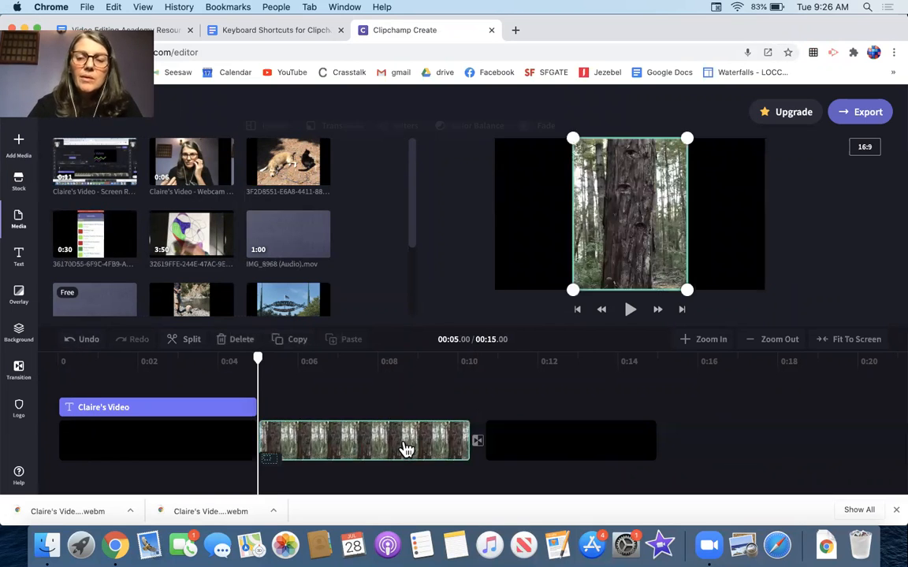
key("Delete")
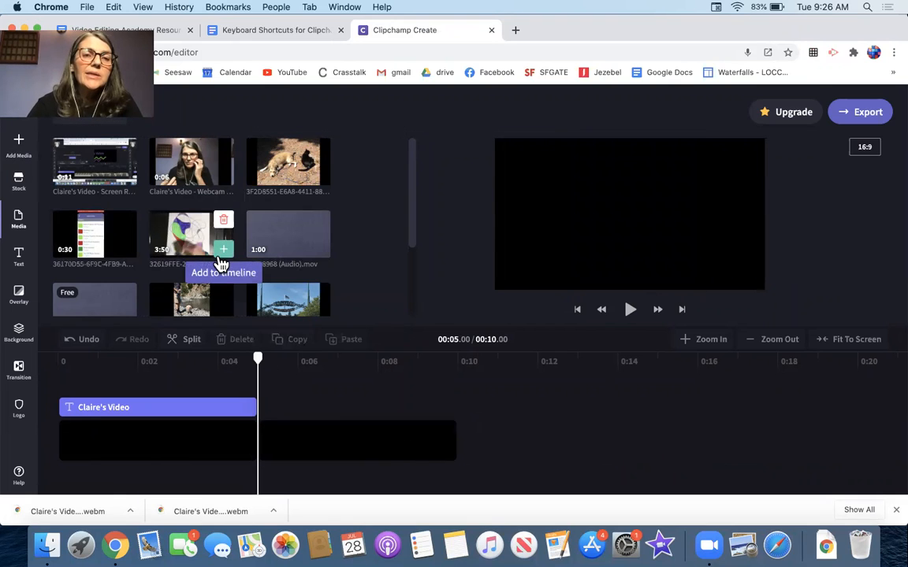
Add the 3:50 drawing video to the timeline and delete the black background clip directly before it.
left_click(223, 250)
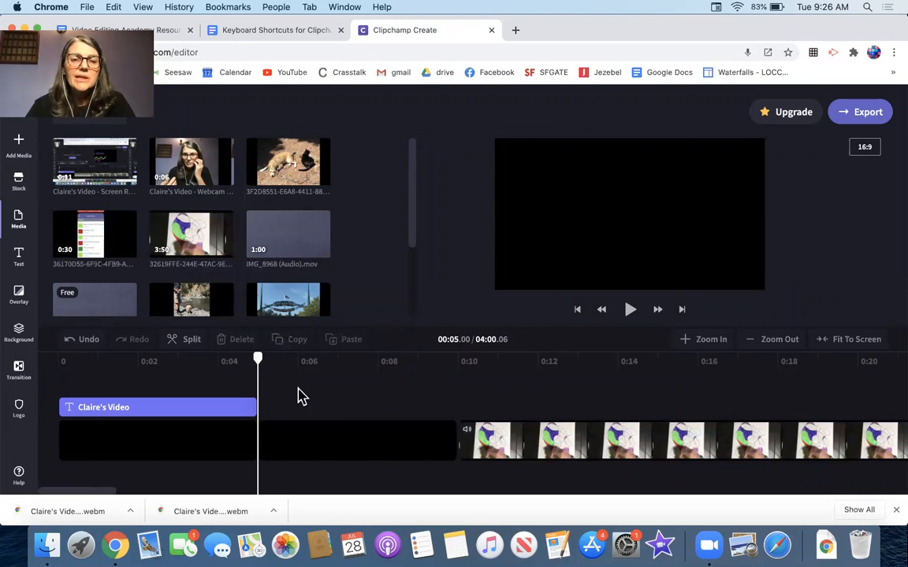
left_click(348, 450)
key("Delete")
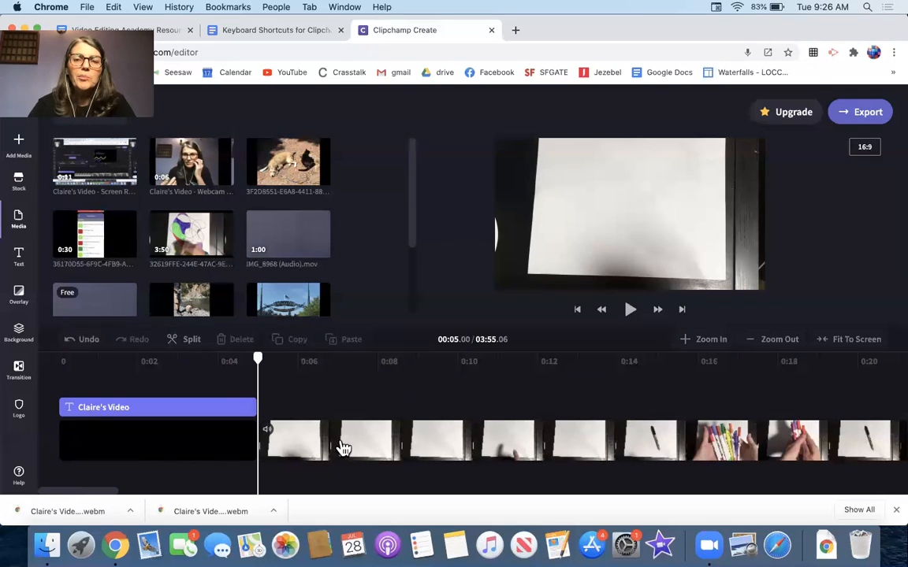
Split the drawing video on the timeline at about 0:36.6, where the pen starts drawing on the paper.
left_click_drag(258, 361, 889, 461)
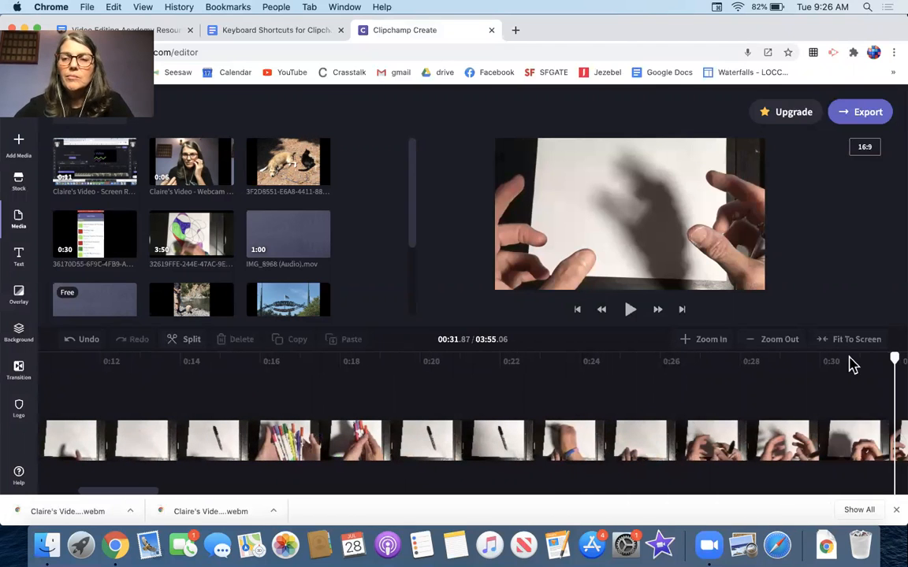
scroll(786, 425, "left", 3)
scroll(786, 428, "right", 10)
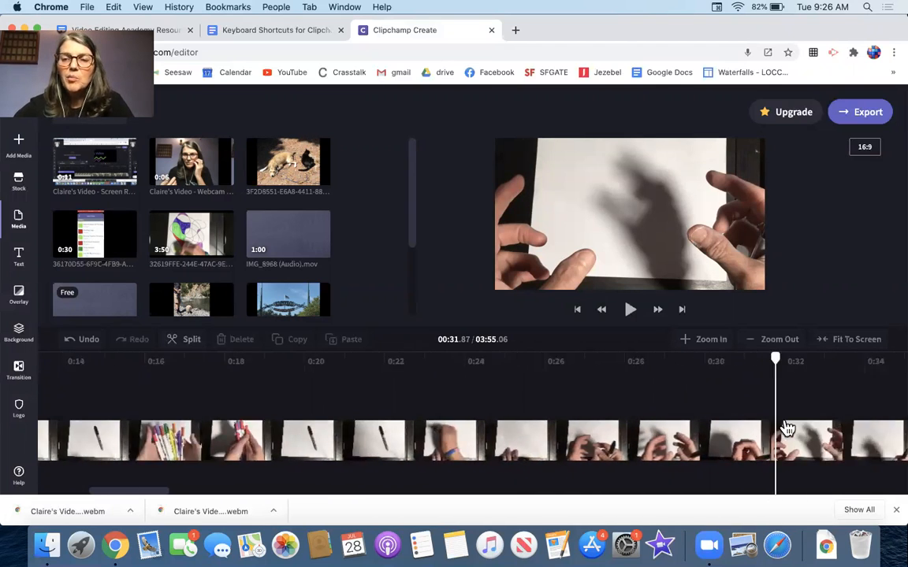
left_click_drag(452, 368, 643, 369)
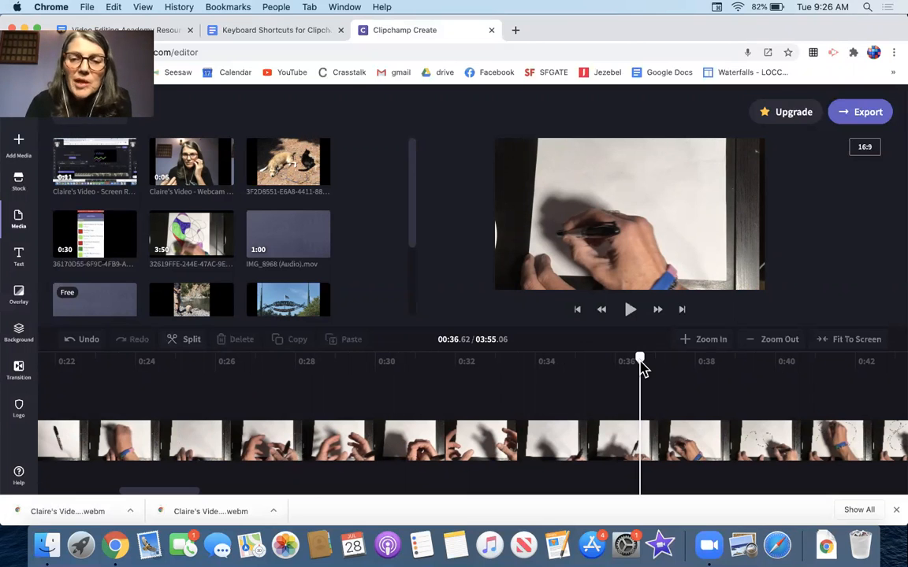
scroll(740, 441, "right", 2)
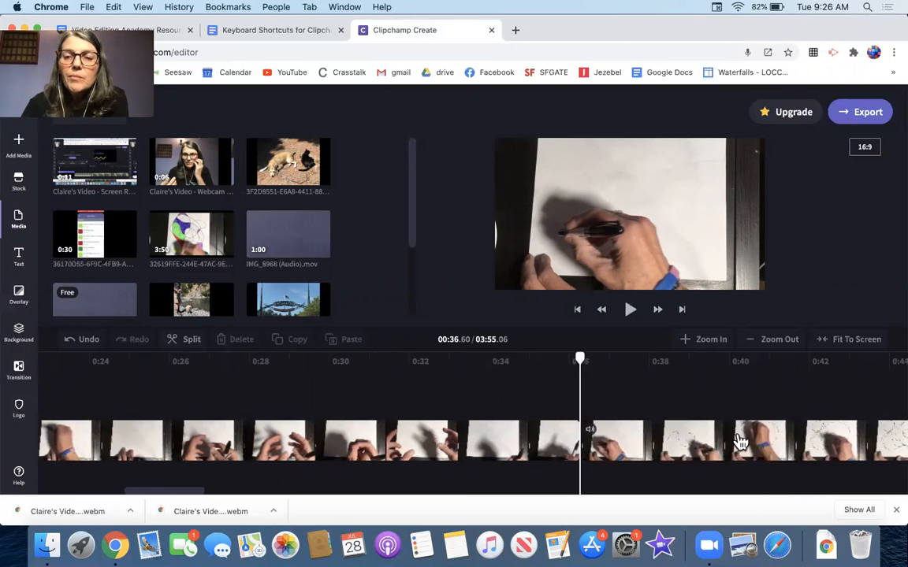
Scrub through the drawing section after the split to about 0:52 and look over the footage that follows.
scroll(740, 442, "right", 10)
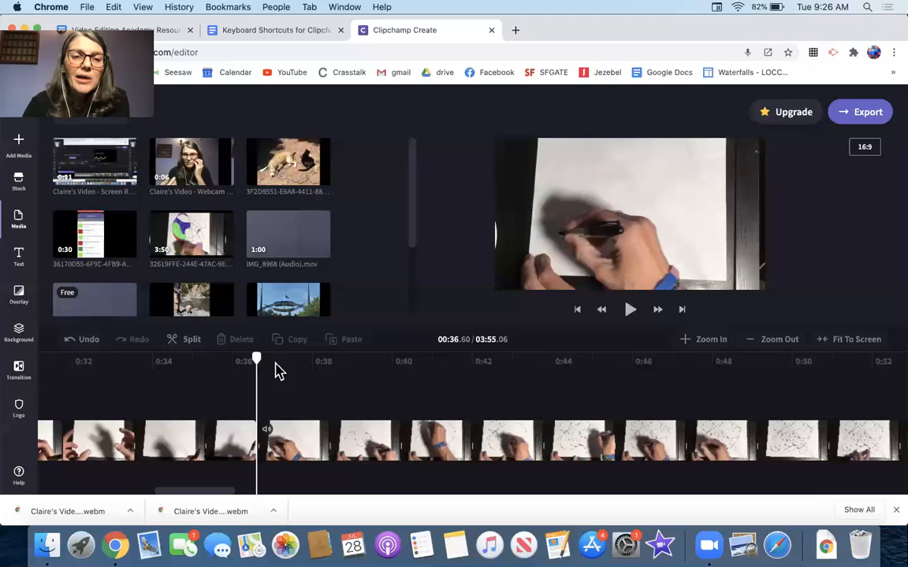
mouse_move(259, 366)
left_mouse_down()
mouse_move(532, 397)
mouse_move(879, 400)
left_mouse_up()
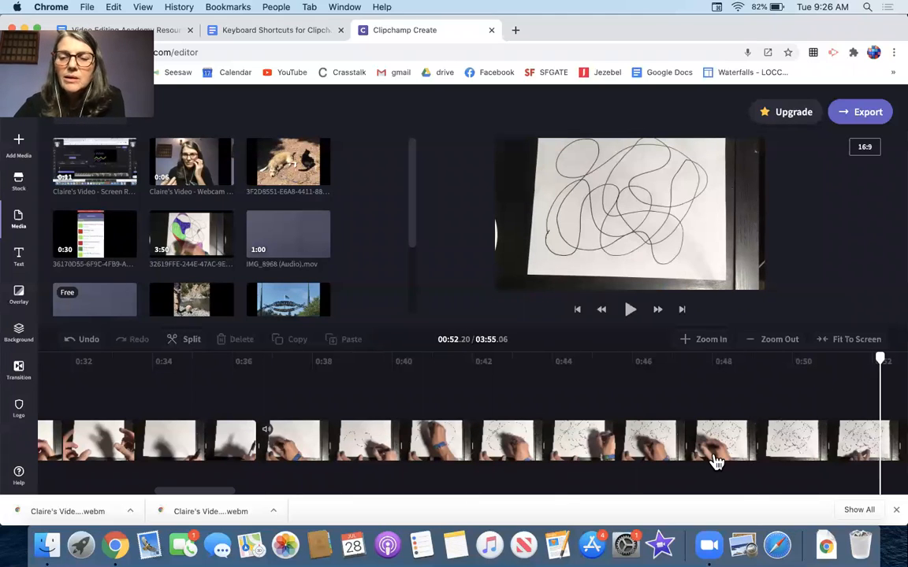
scroll(716, 462, "right", 20)
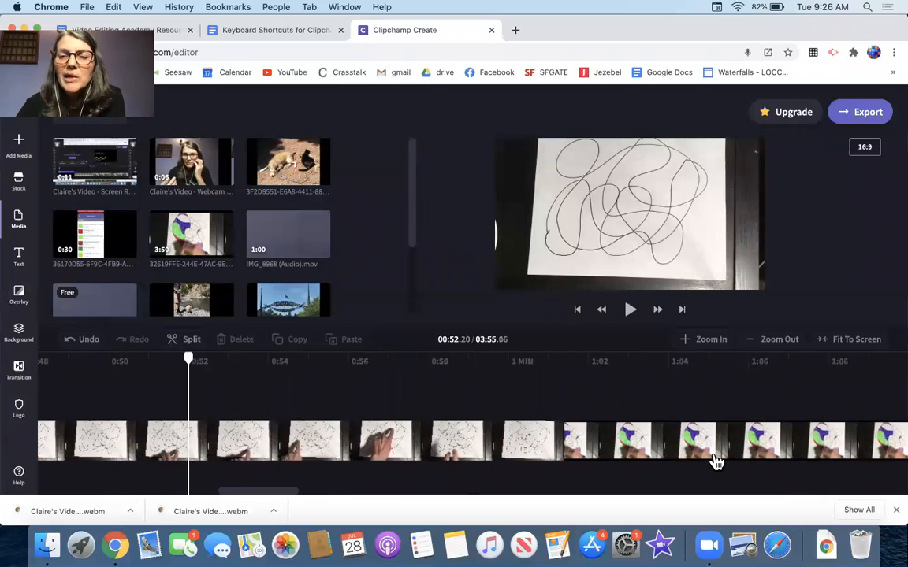
scroll(716, 461, "right", 12)
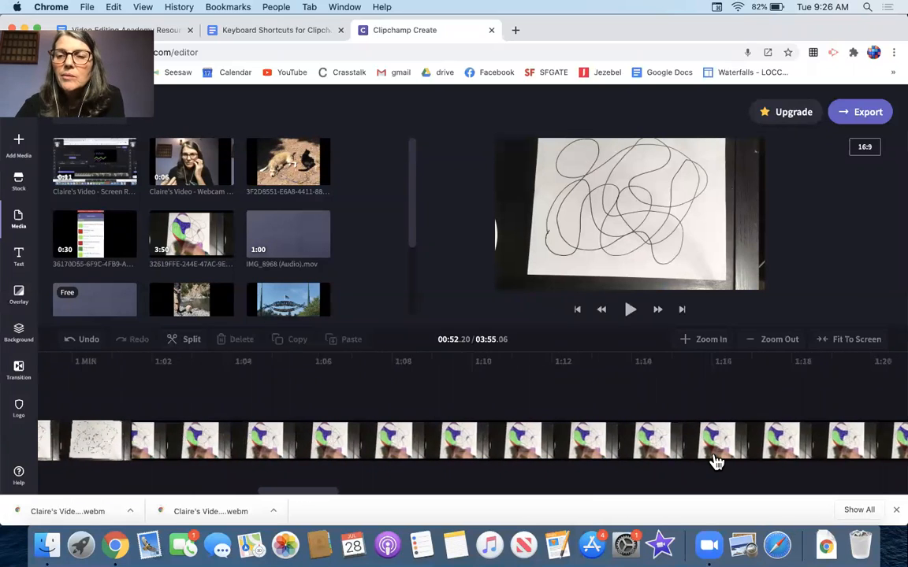
scroll(715, 462, "right", 4)
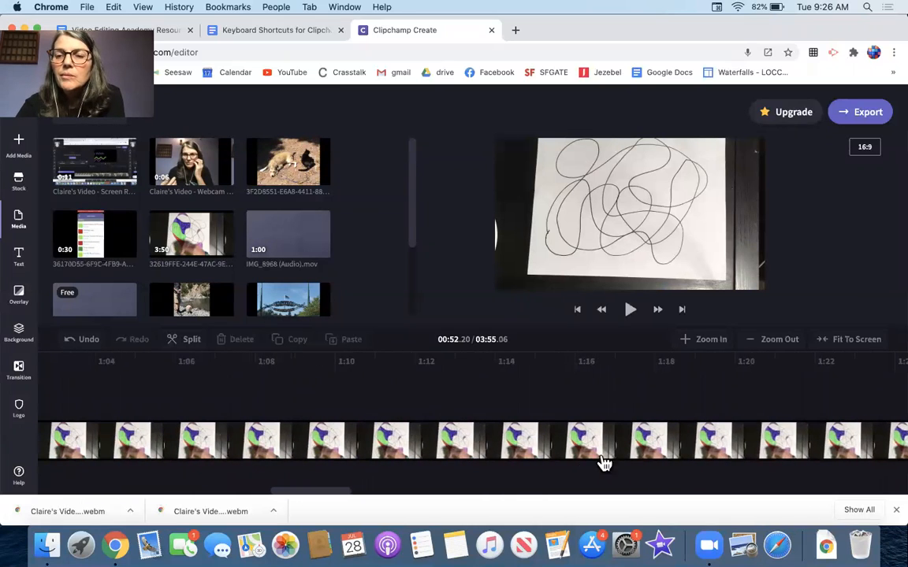
Compare the zoomed-out and zoomed-in timeline scales, ending with the whole project fitted to the screen.
left_click(758, 342)
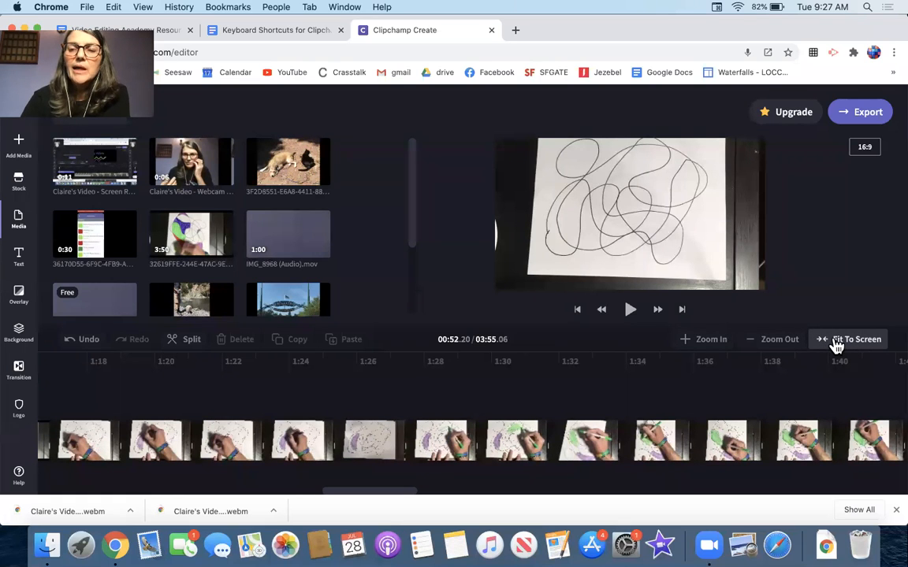
left_click(837, 343)
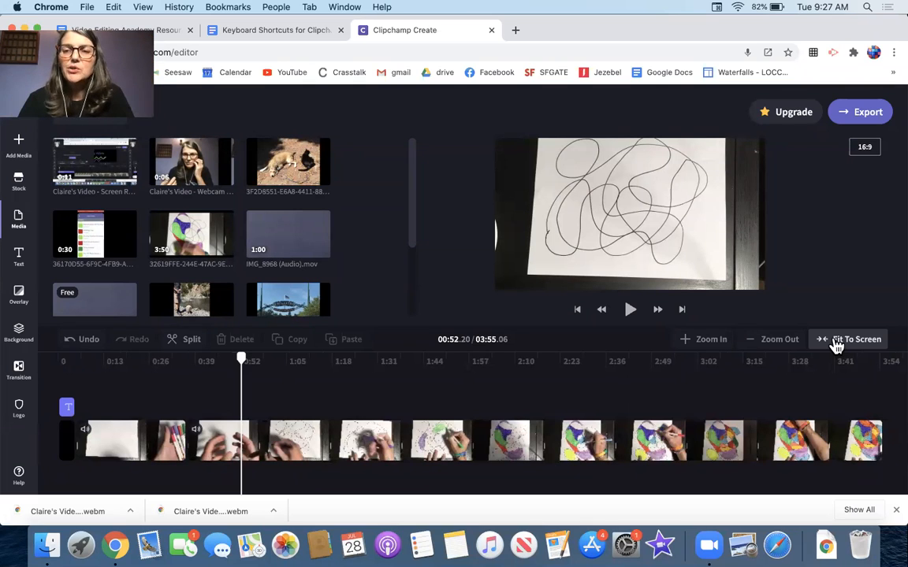
left_click(765, 345)
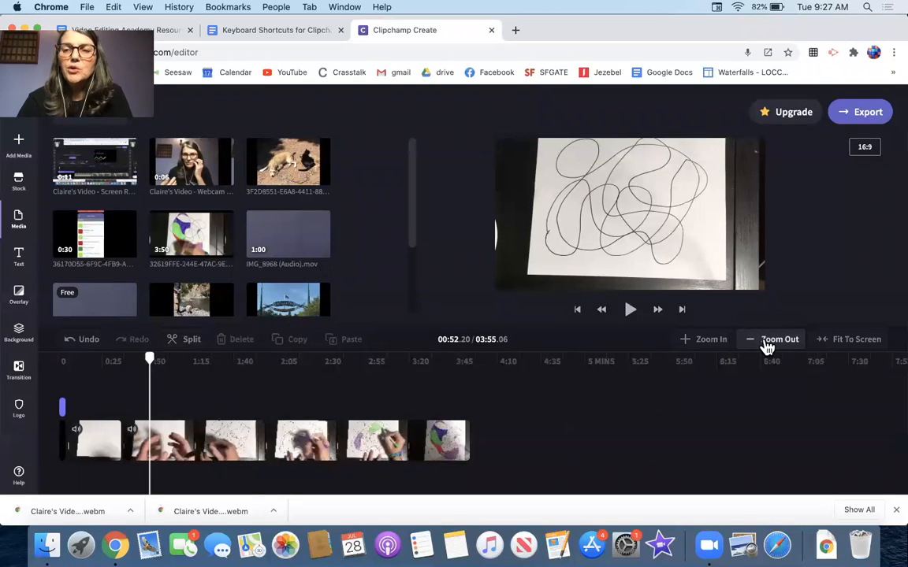
left_click(840, 343)
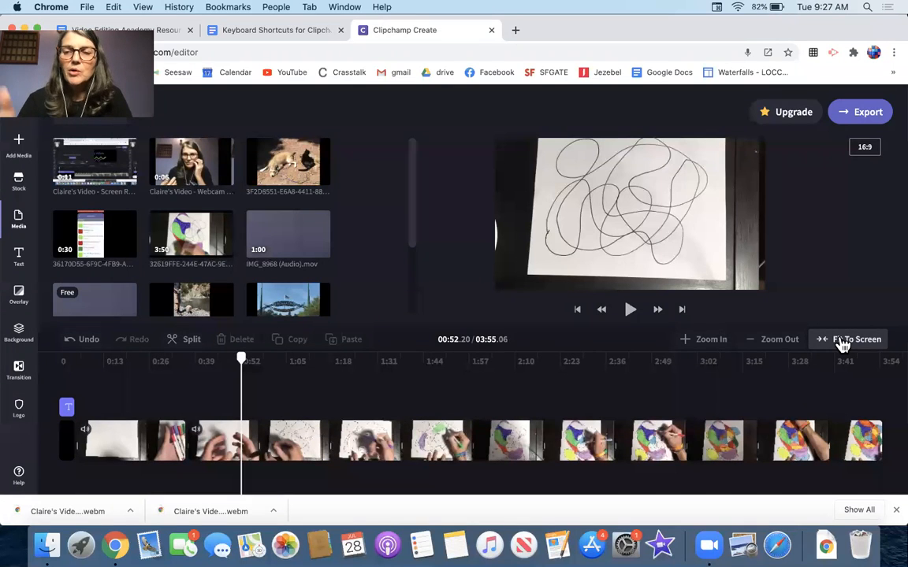
left_click(720, 345)
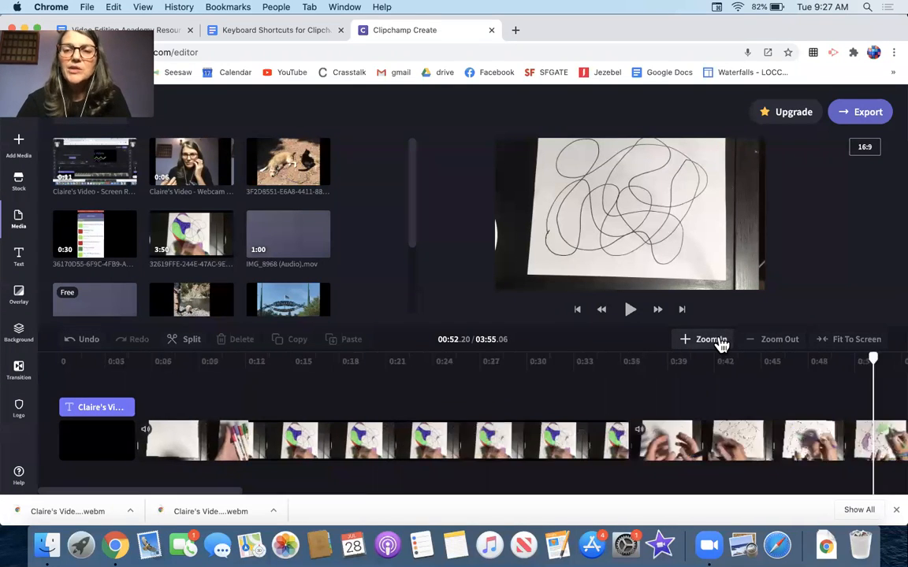
left_click(844, 340)
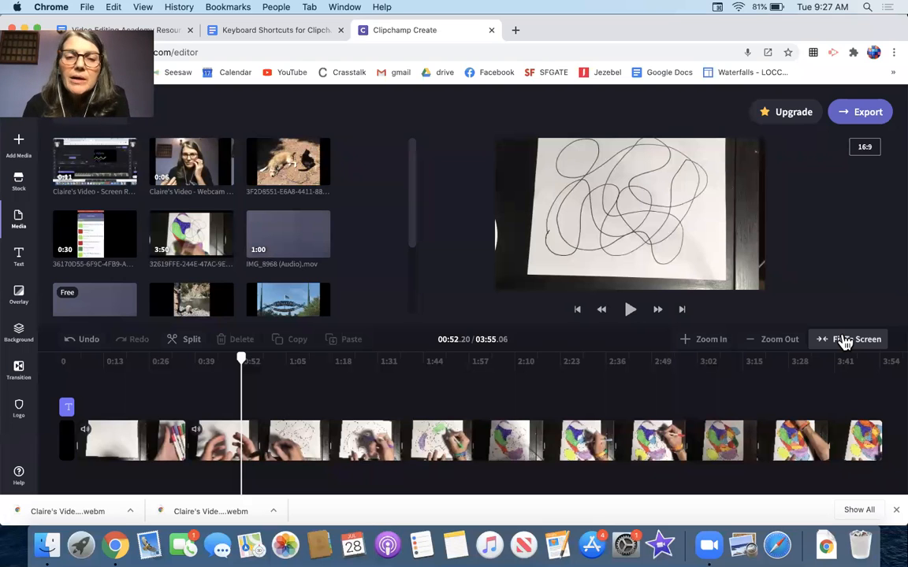
Split the drawing video again at about 3:15.9, near the end of the colouring.
left_click_drag(242, 359, 321, 361)
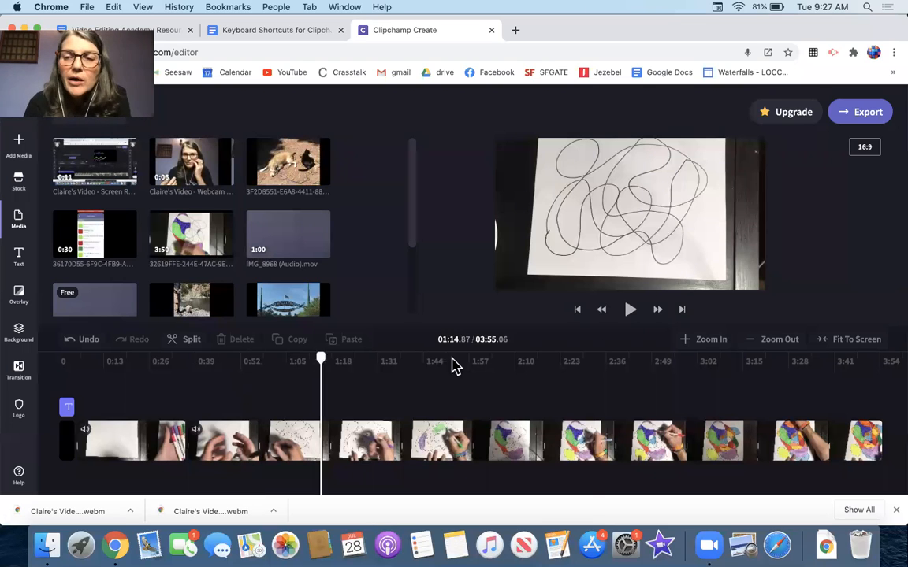
left_click(593, 361)
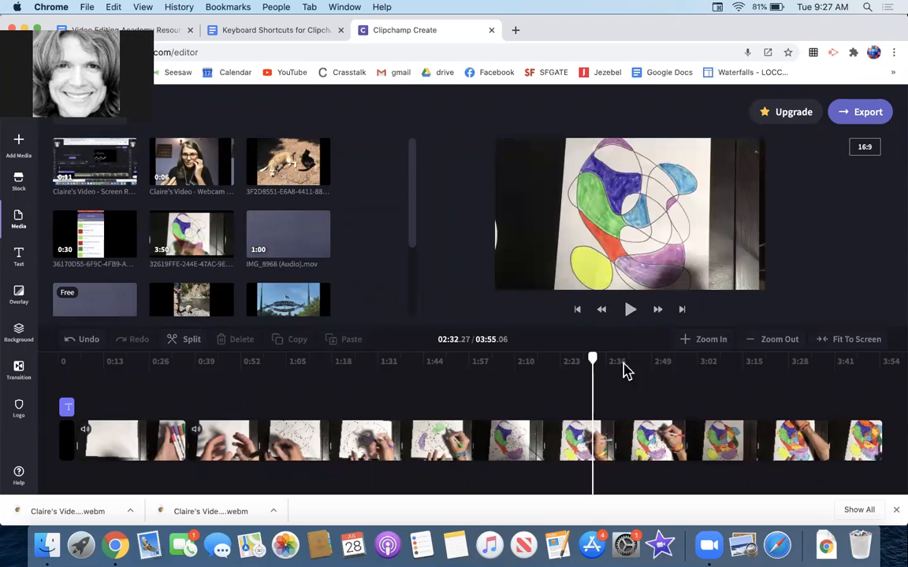
mouse_move(593, 361)
left_mouse_down()
mouse_move(841, 370)
mouse_move(729, 380)
mouse_move(756, 377)
mouse_move(749, 383)
left_mouse_up()
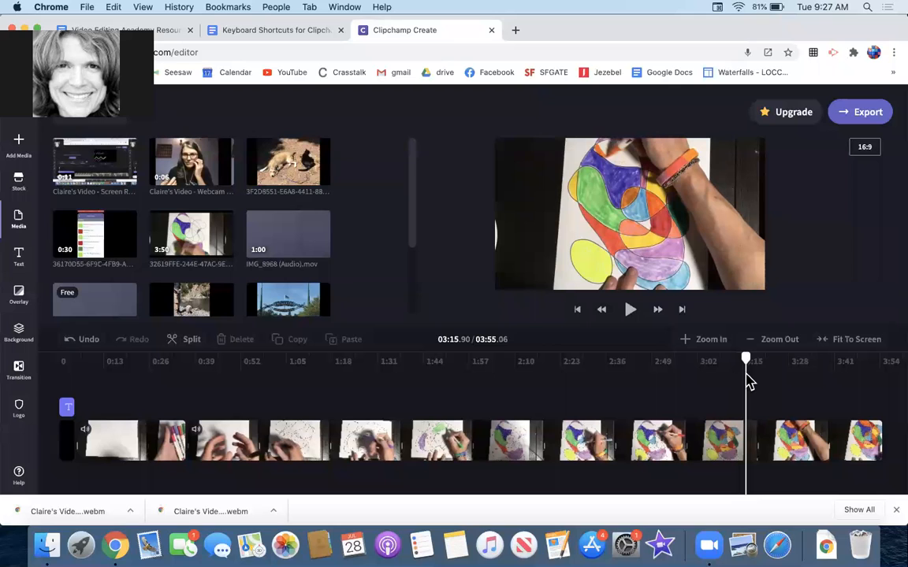
key("s")
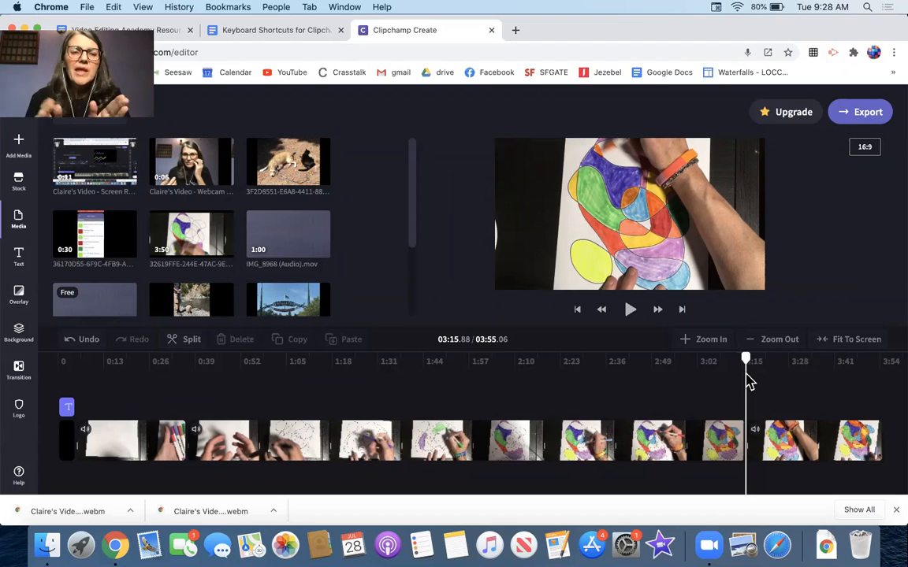
Try the Slow speed at 0.5x on the middle drawing clip, and finally set it to Fast, about three quarters of the way towards 16x.
left_click(551, 451)
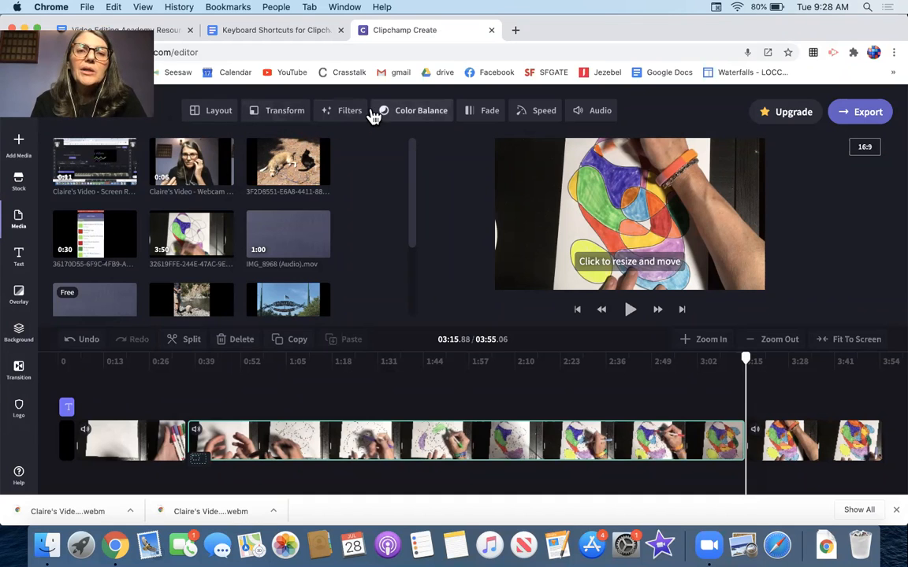
left_click(542, 114)
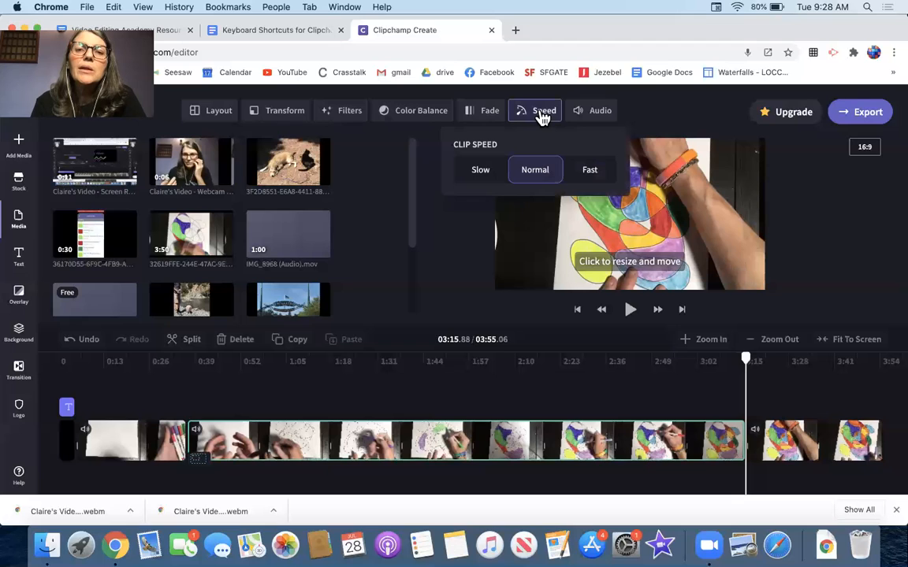
left_click(489, 170)
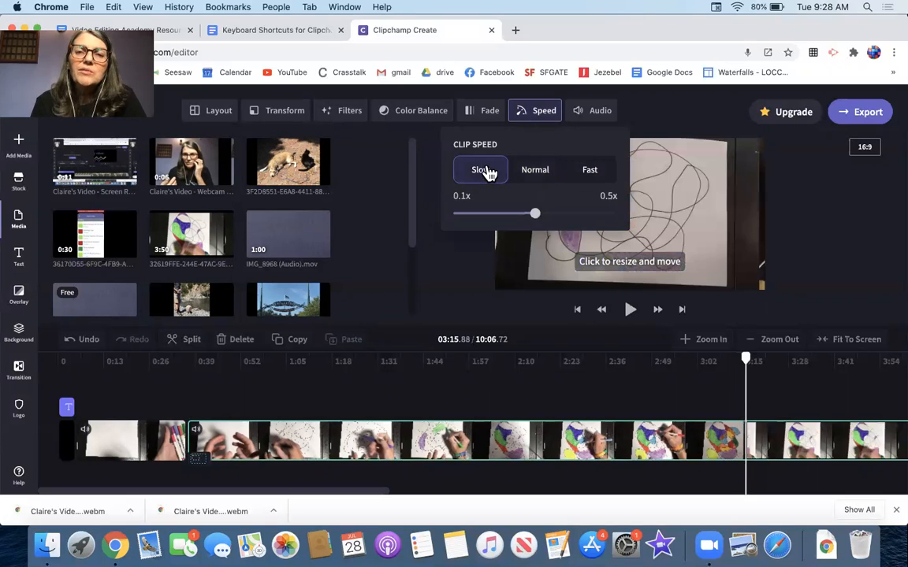
left_click_drag(535, 213, 634, 219)
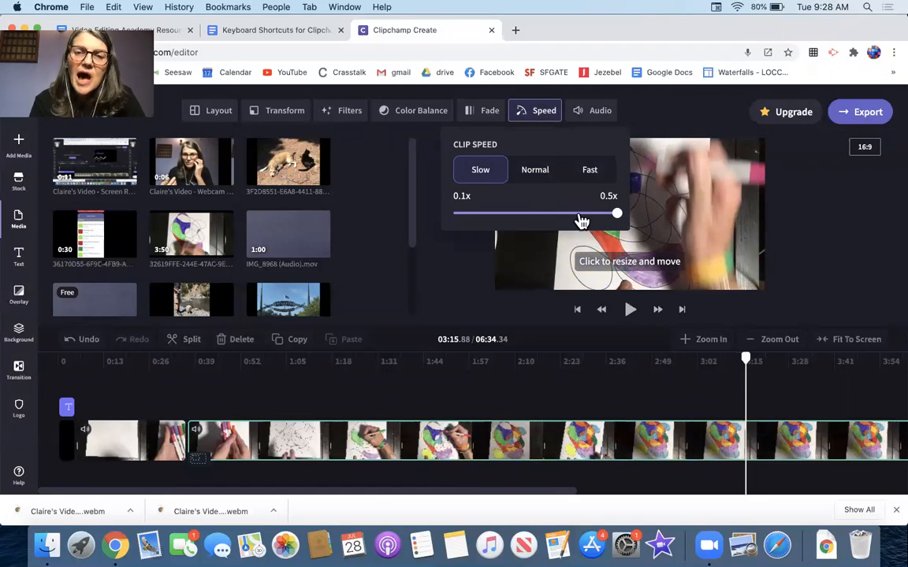
left_click(553, 216)
left_click(589, 175)
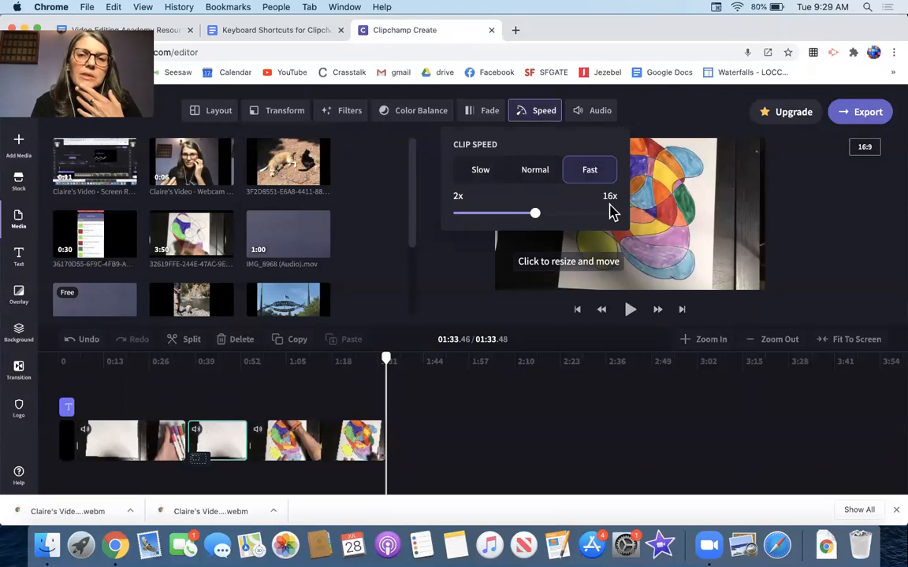
left_click_drag(537, 214, 591, 219)
left_click_drag(589, 221, 581, 221)
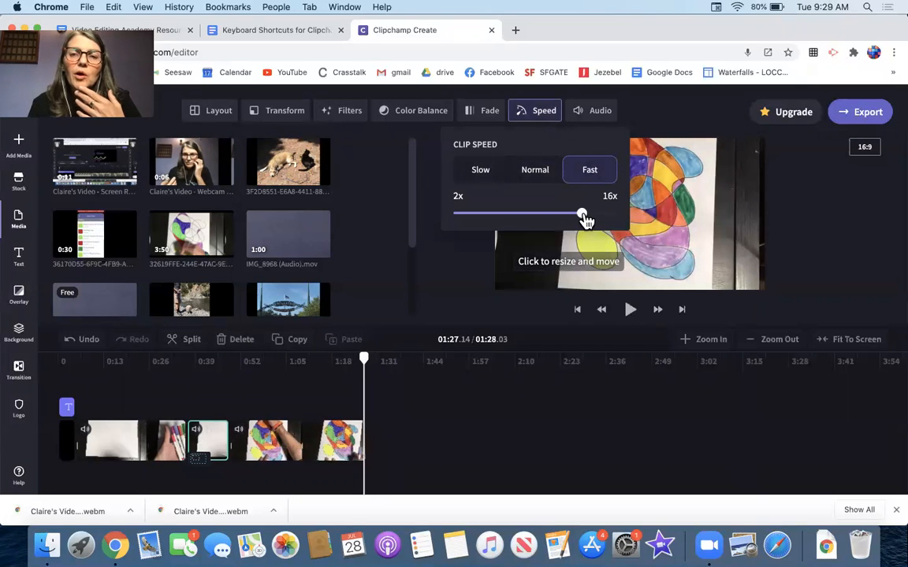
Check the last drawing clip's speed setting and look over the shortened timeline at different scales.
left_click(319, 442)
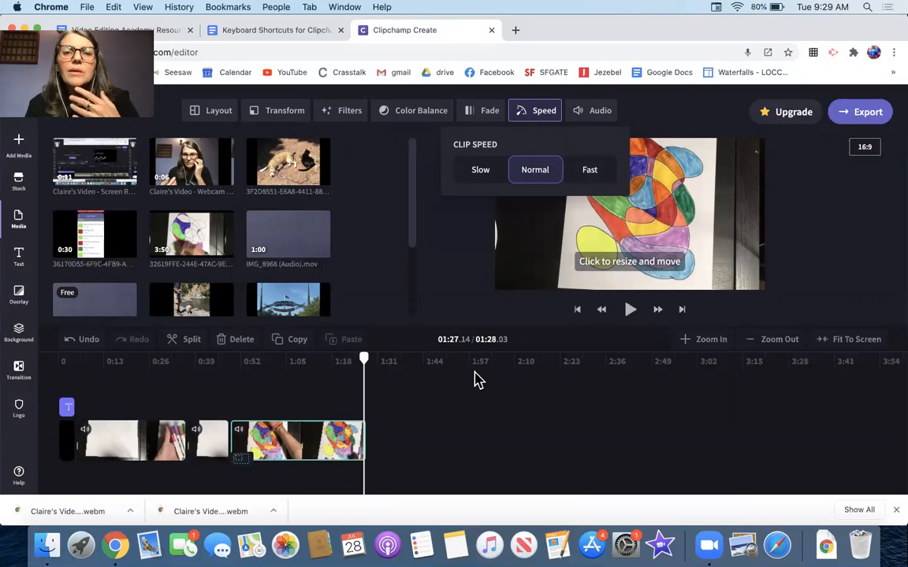
left_click(614, 399)
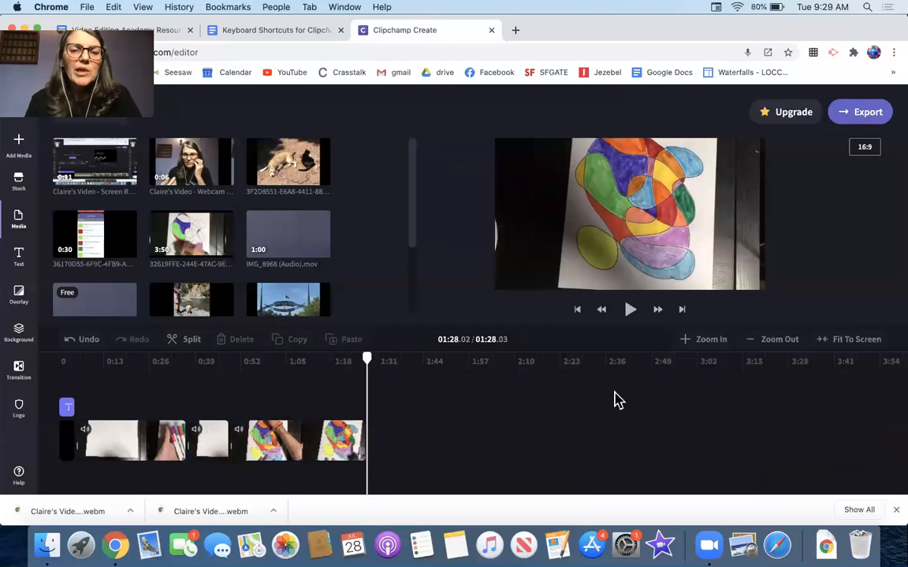
left_click(712, 340)
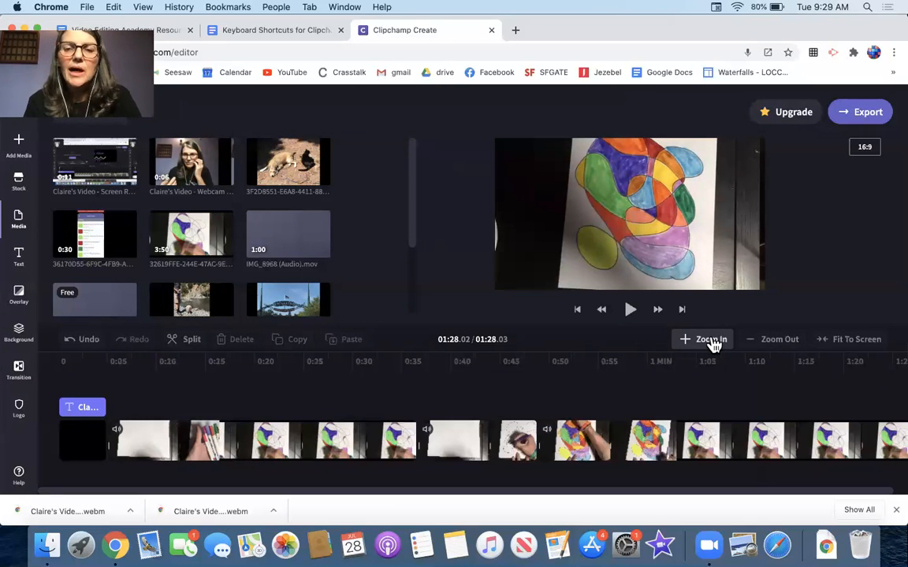
scroll(662, 434, "right", 1)
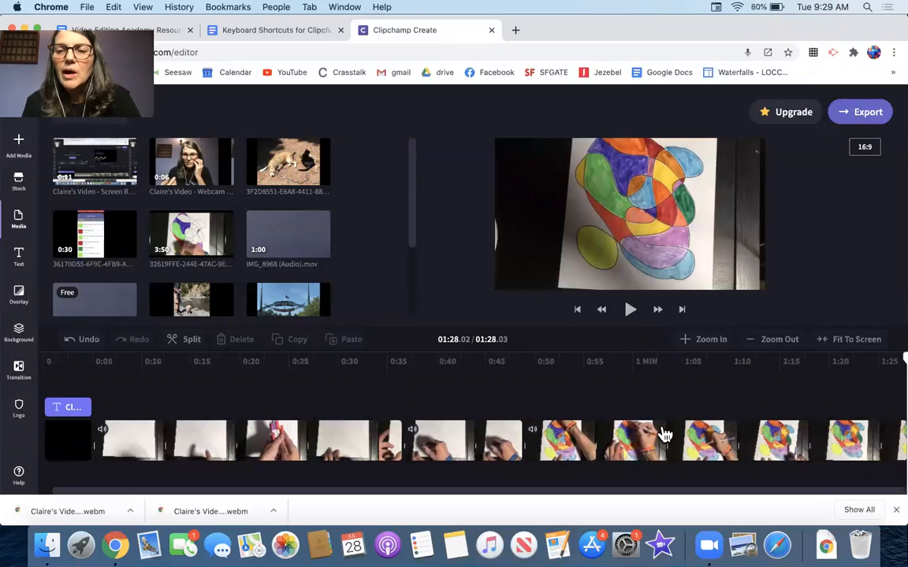
scroll(775, 393, "left", 1)
left_click(777, 340)
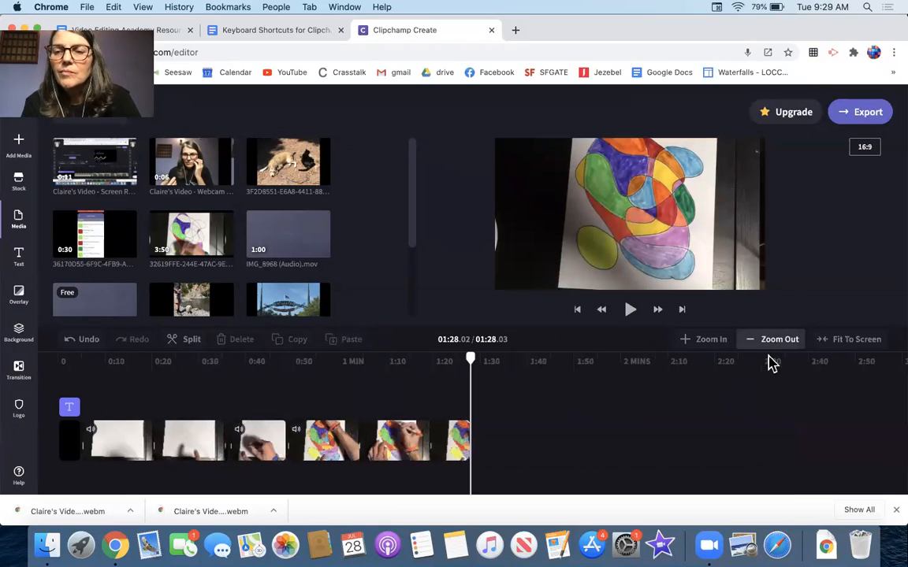
Recheck the last drawing clip's speed setting and view the coloured drawing at about 0:55.1.
left_click(455, 465)
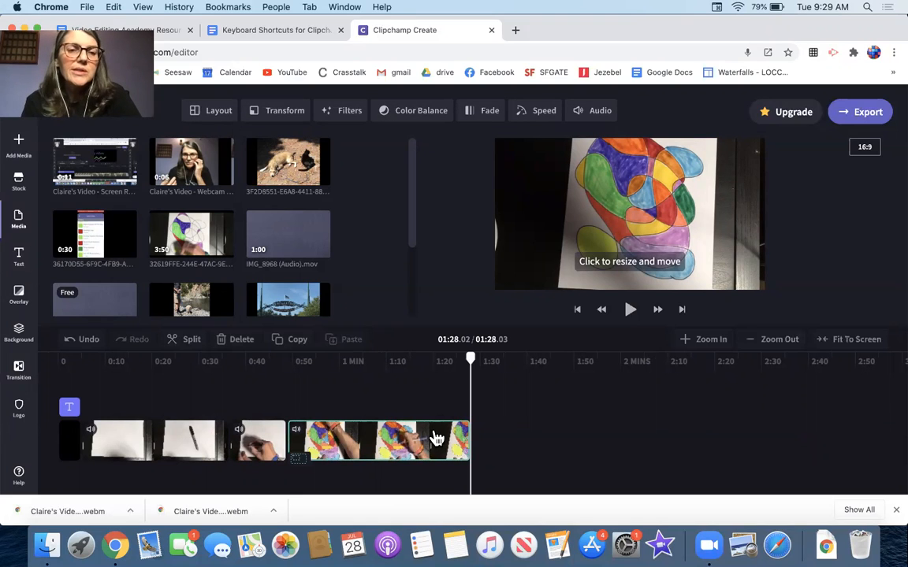
left_click(91, 344)
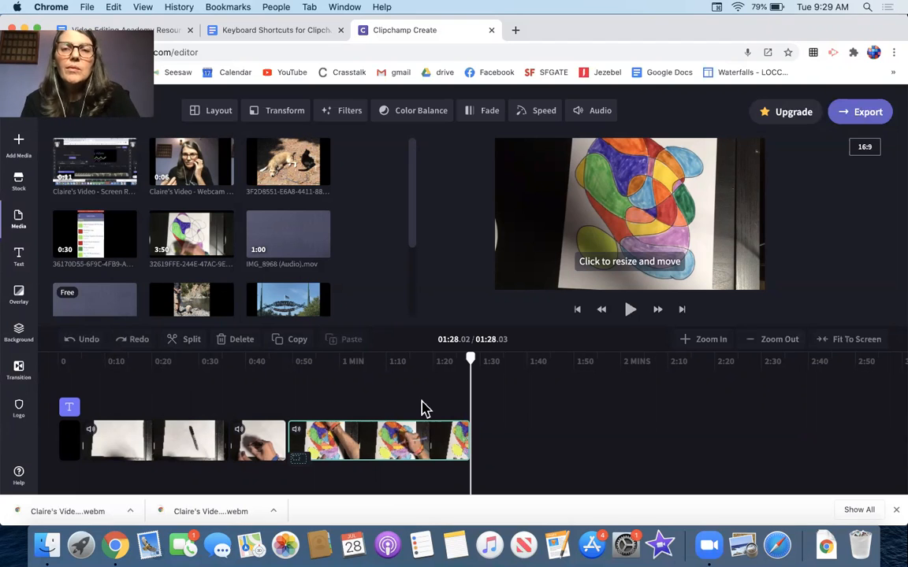
left_click(545, 112)
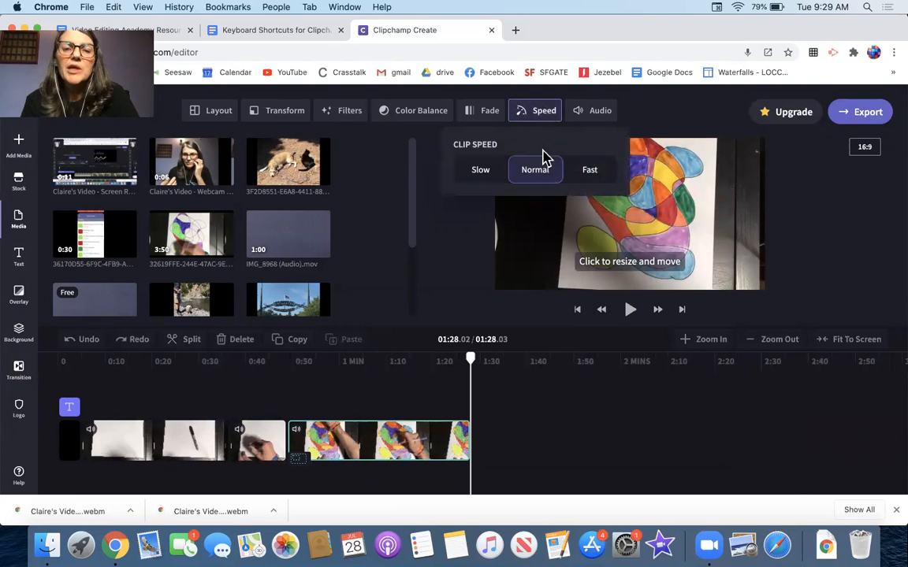
left_click_drag(473, 368, 317, 383)
left_click(318, 390)
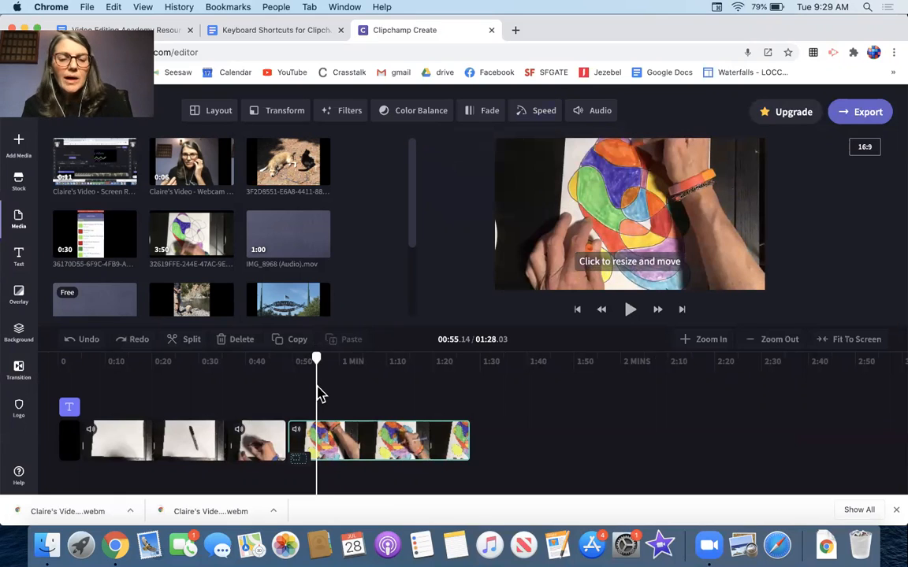
Replace the split drawing clips with the complete, unsplit 3:50 drawing video directly after the black opening clip.
left_click(71, 342)
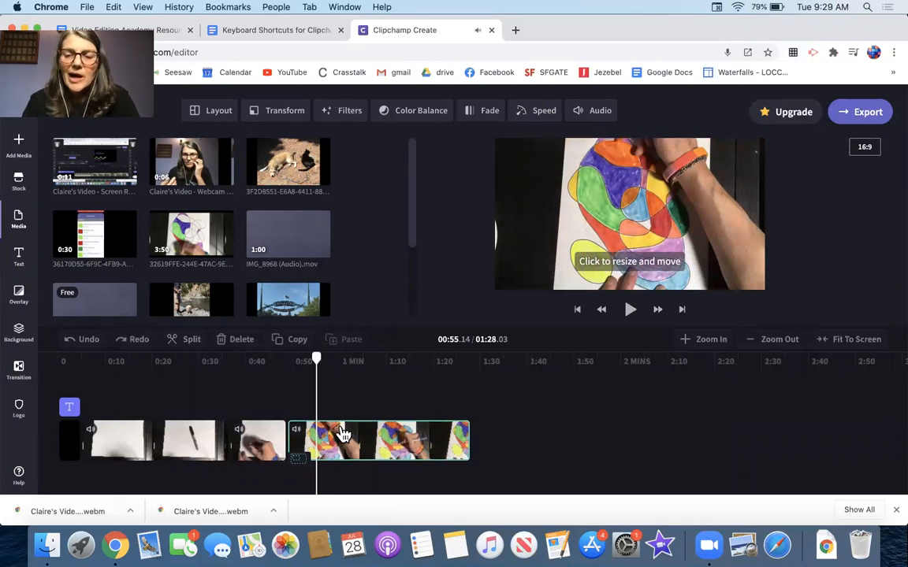
key("Delete")
left_click_drag(379, 377, 237, 436)
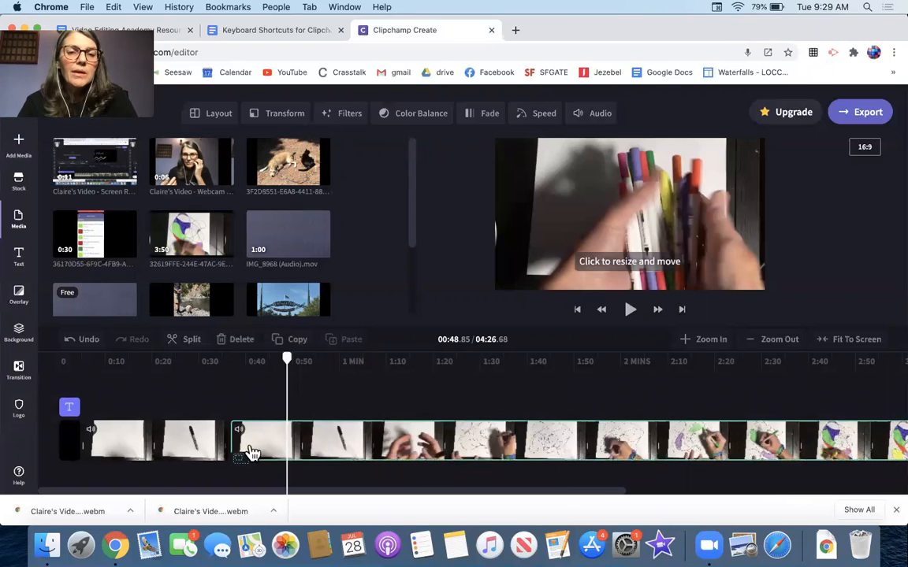
left_click(201, 444)
key("Delete")
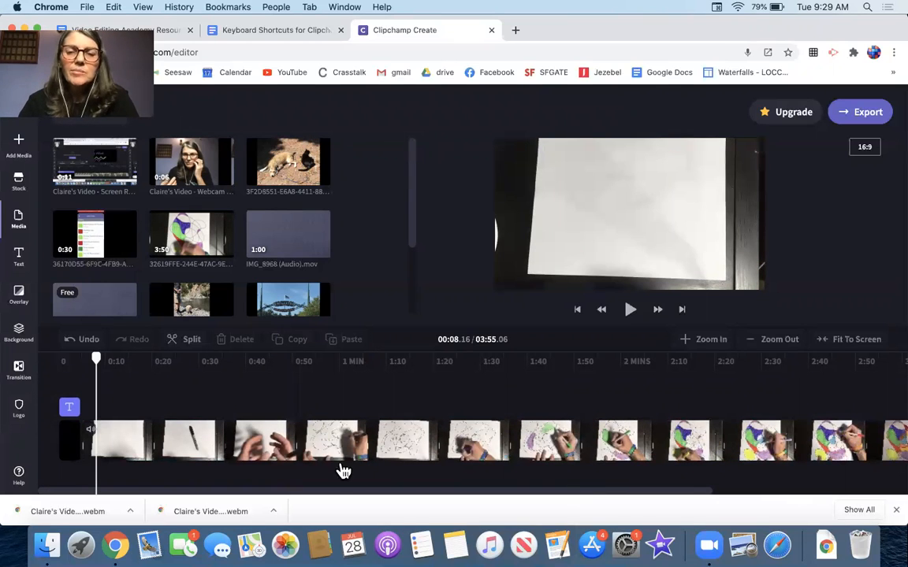
Split the drawing video at about 1:01.0, where the line drawing is complete and still uncoloured.
left_click_drag(98, 363, 143, 363)
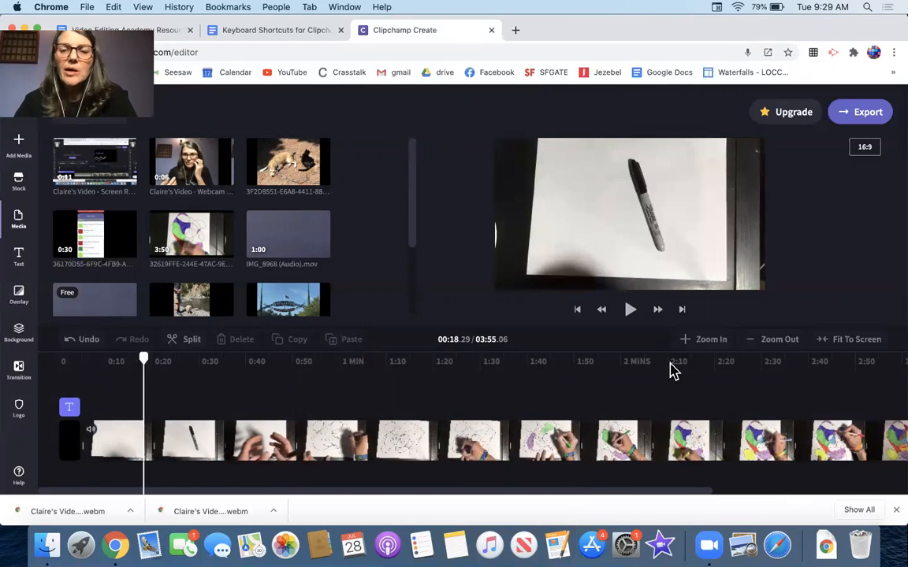
left_click(347, 440)
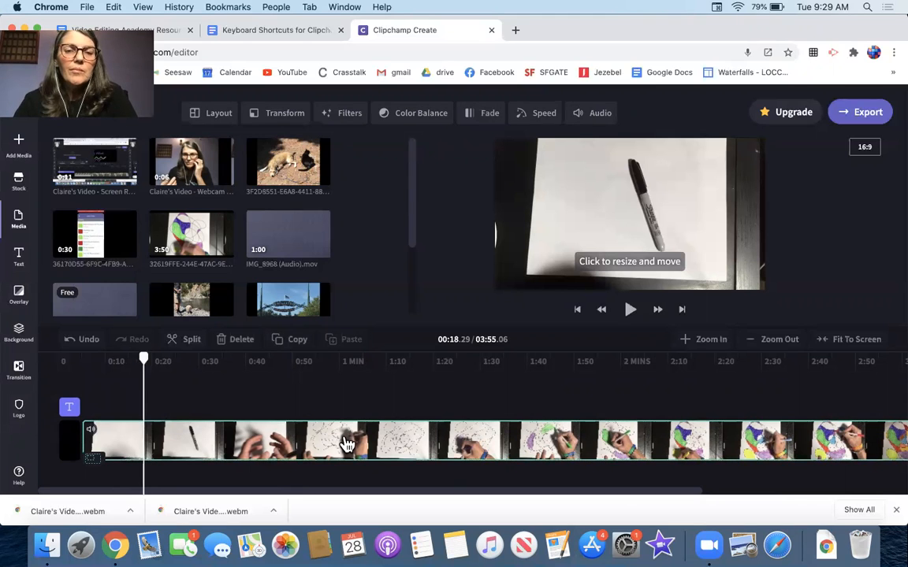
mouse_move(150, 370)
left_mouse_down()
mouse_move(187, 364)
mouse_move(394, 434)
mouse_move(347, 431)
left_mouse_up()
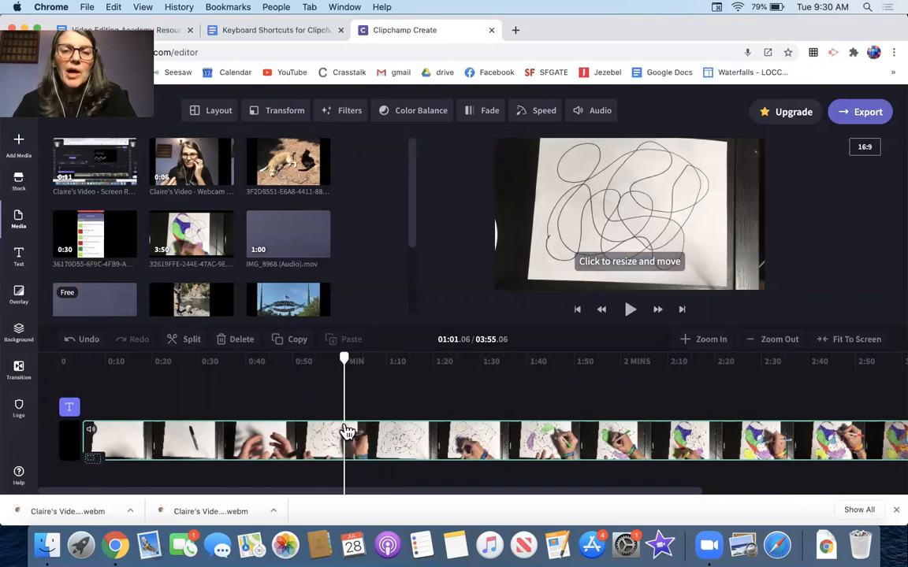
key("s")
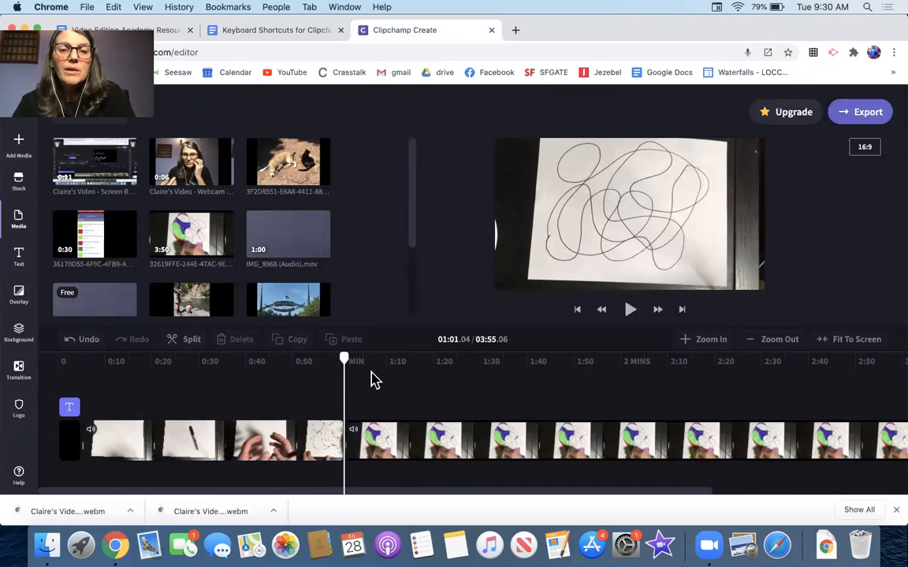
Split the drawing video again at about 3:26.7, near the end of the colouring, and select the middle clip.
left_click(856, 340)
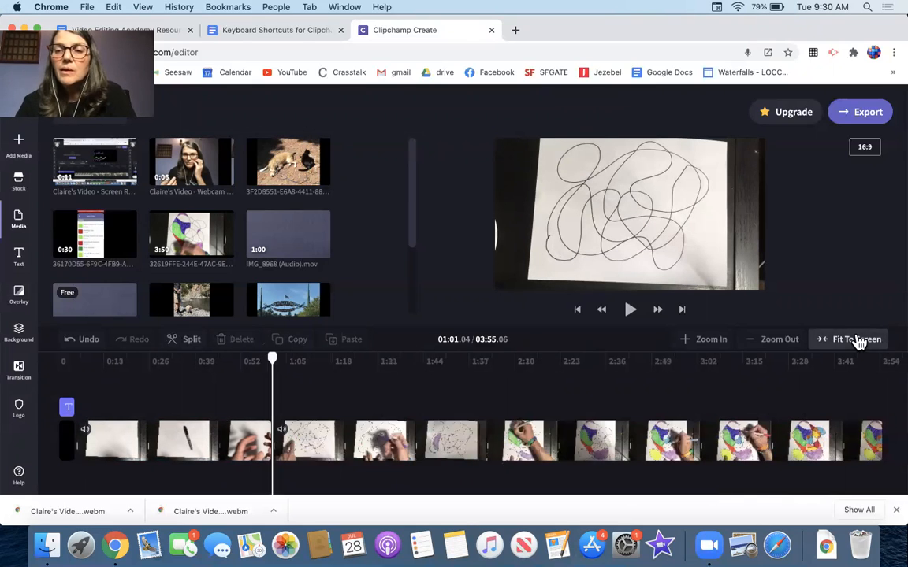
mouse_move(271, 360)
left_mouse_down()
mouse_move(695, 432)
mouse_move(800, 416)
mouse_move(784, 420)
left_mouse_up()
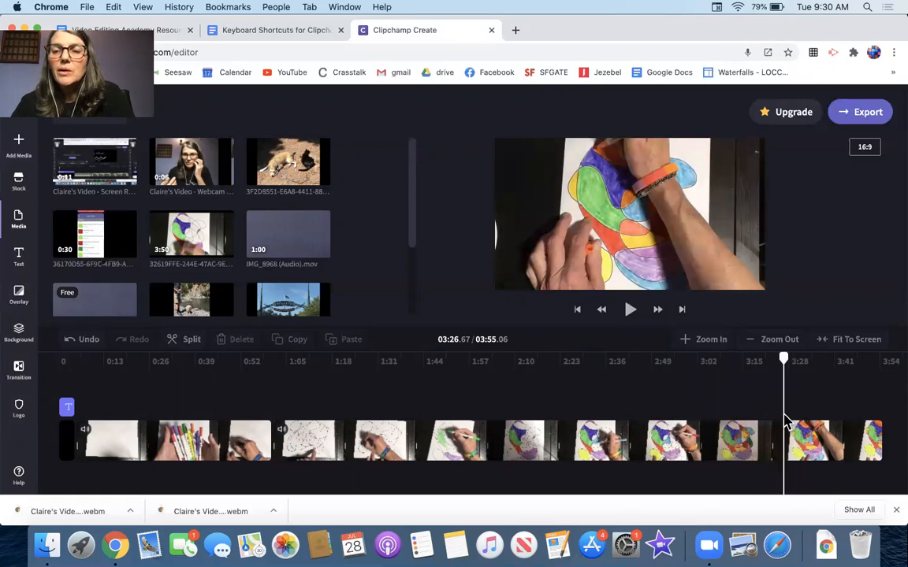
left_click(684, 455)
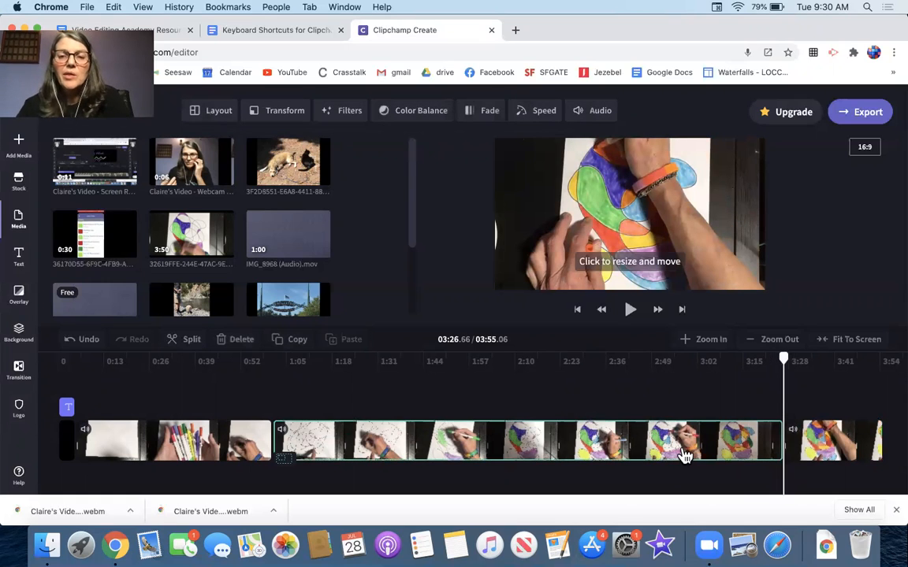
Set the middle drawing clip's speed to Fast, about 70% of the way from 2x to 16x.
left_click(540, 114)
left_click(595, 179)
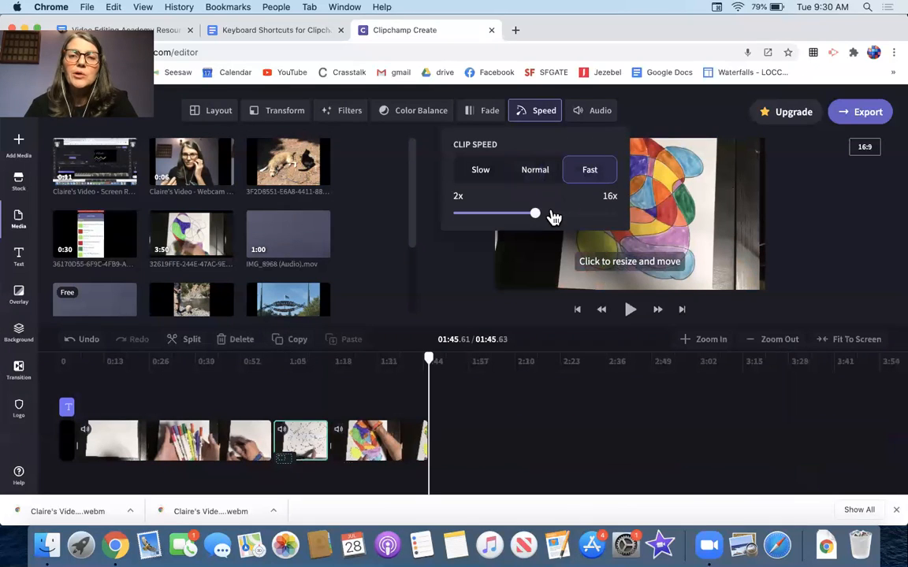
left_click_drag(535, 218, 583, 219)
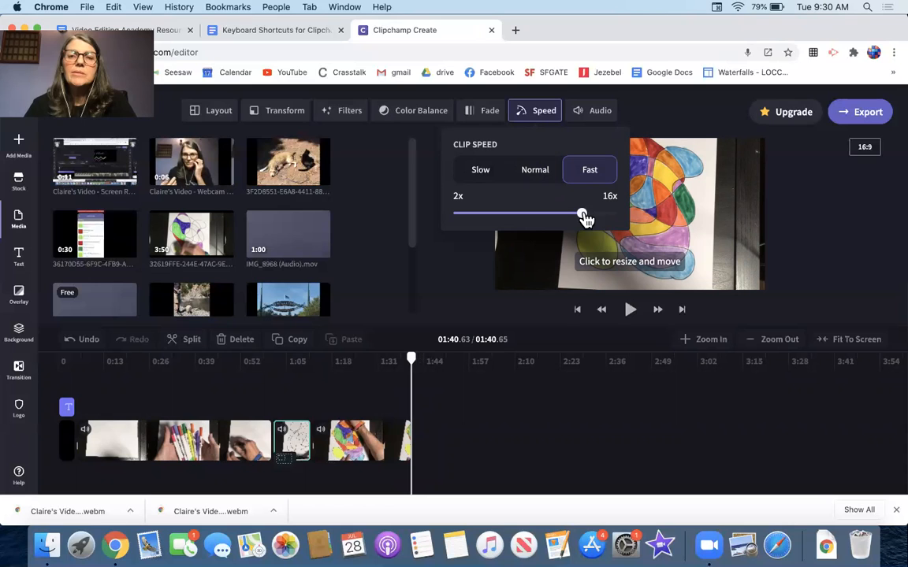
left_click_drag(580, 218, 572, 215)
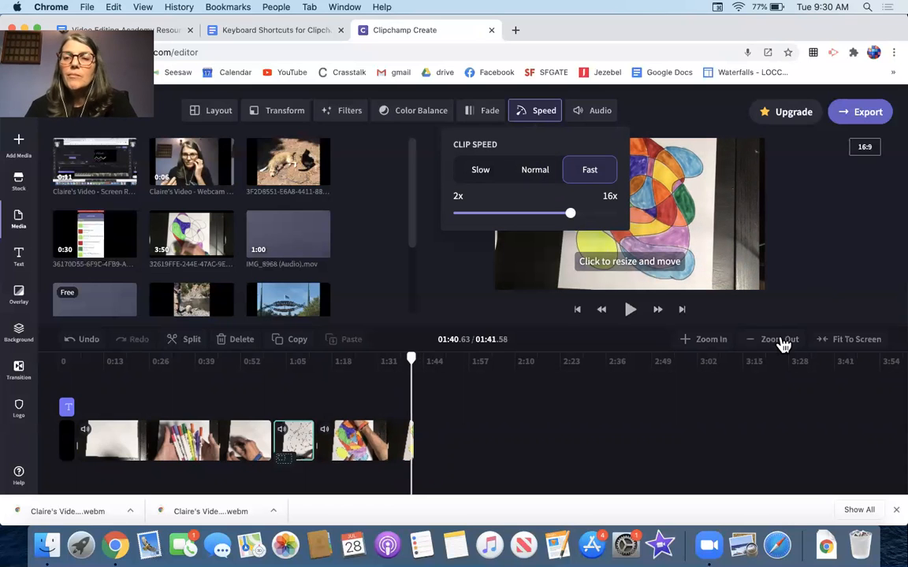
Examine the beginning of the sped-up middle clip at about 1:03.1 on a larger timeline scale.
left_click(713, 340)
left_click(713, 340)
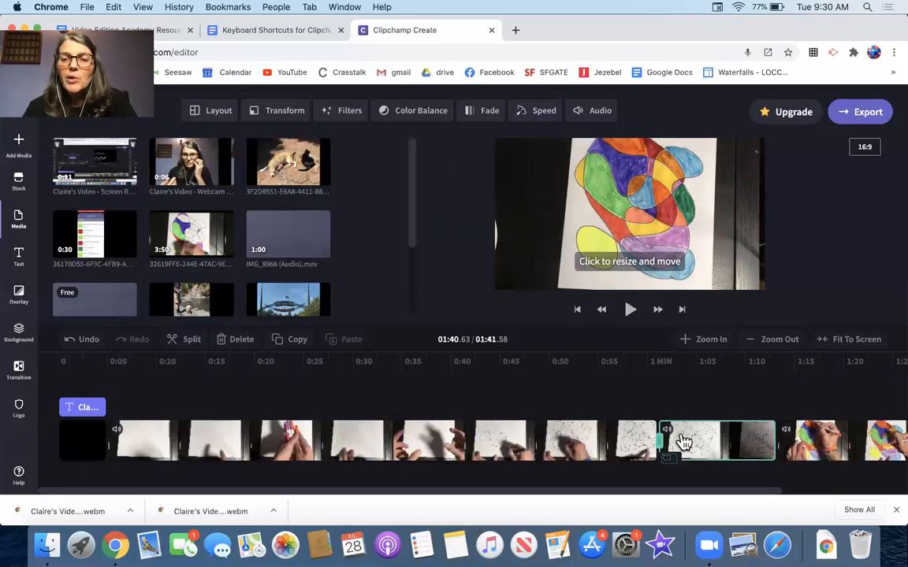
left_click(691, 450)
left_click_drag(669, 359, 678, 363)
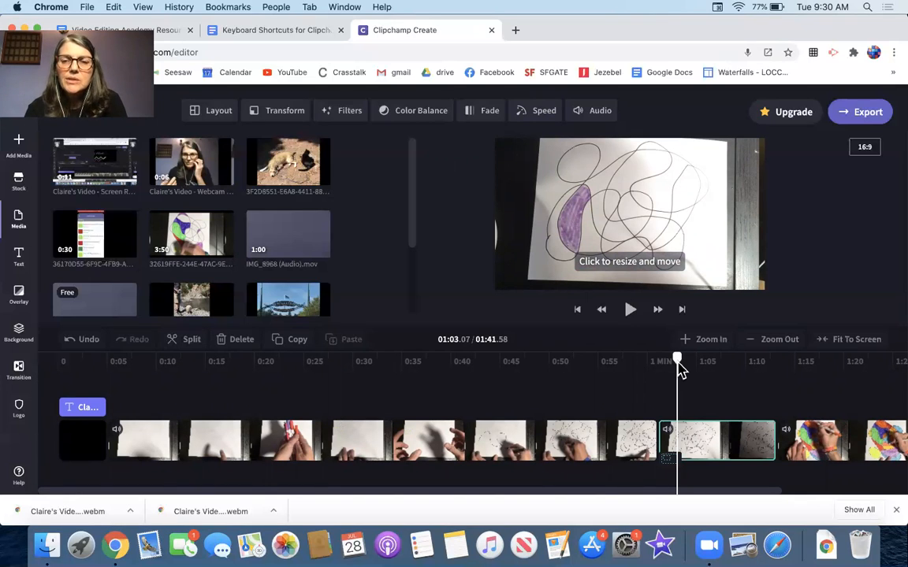
left_click(711, 343)
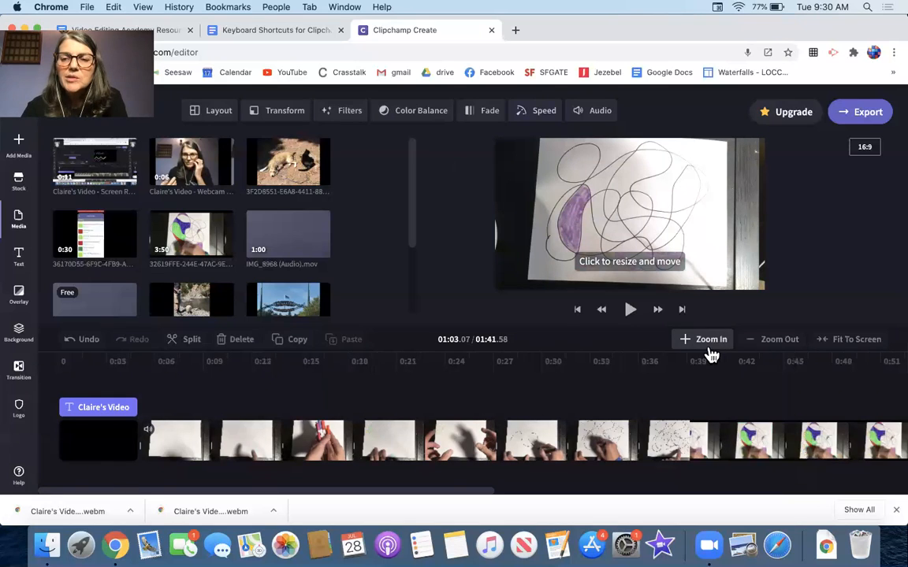
scroll(599, 446, "right", 3)
scroll(598, 446, "right", 5)
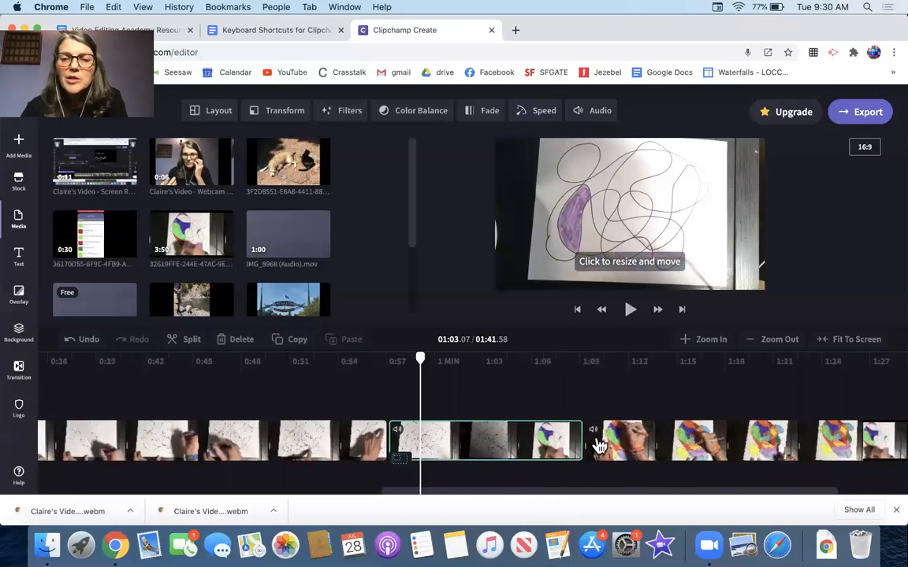
Try to split the sped-up middle drawing clip at about 1:02.4, while the first purple area is being coloured.
mouse_move(294, 364)
left_mouse_down()
mouse_move(280, 367)
mouse_move(304, 361)
mouse_move(283, 366)
left_mouse_up()
left_click(277, 359)
left_click(288, 449)
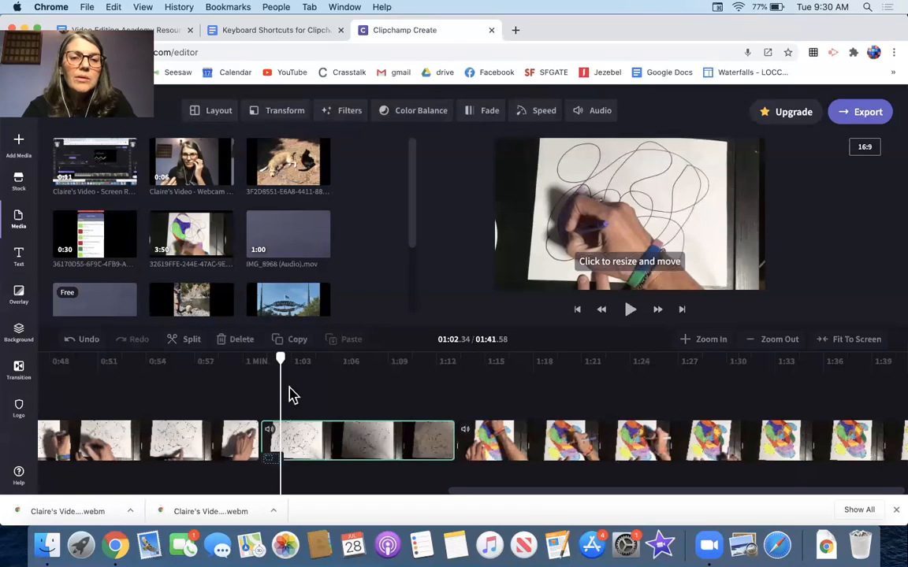
left_click(282, 358)
mouse_move(285, 369)
left_mouse_down()
mouse_move(314, 375)
mouse_move(284, 375)
left_mouse_up()
left_click(296, 436)
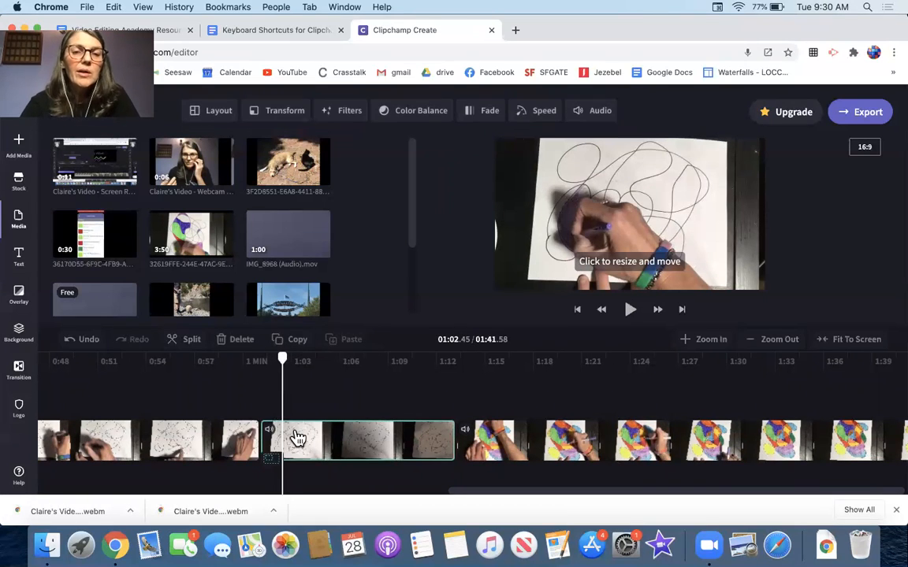
left_click(194, 344)
Preview the clip at about 1:04.1, and try again to split the sped-up middle clip at about 1:02.2.
mouse_move(284, 364)
left_mouse_down()
mouse_move(313, 368)
mouse_move(308, 361)
left_mouse_up()
scroll(343, 449, "left", 5)
scroll(343, 449, "left", 3)
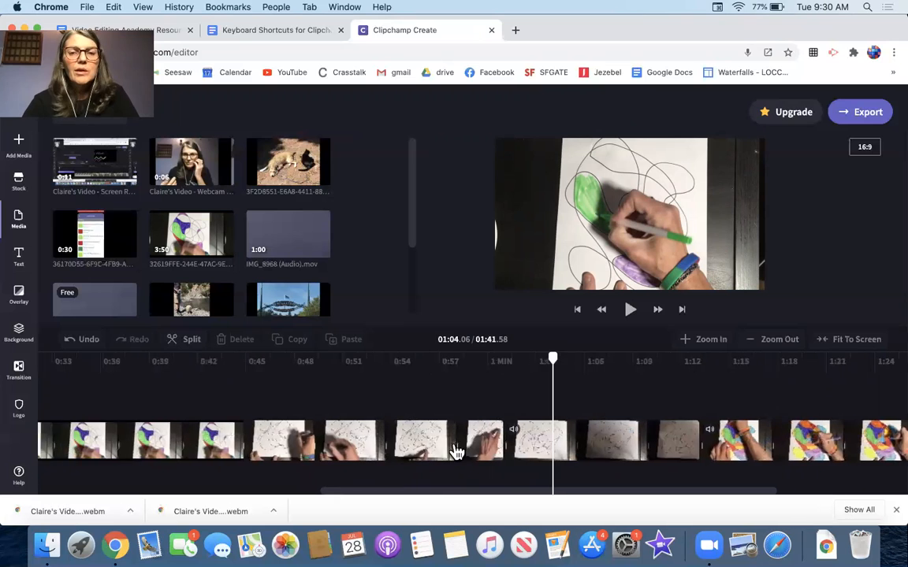
scroll(471, 450, "right", 3)
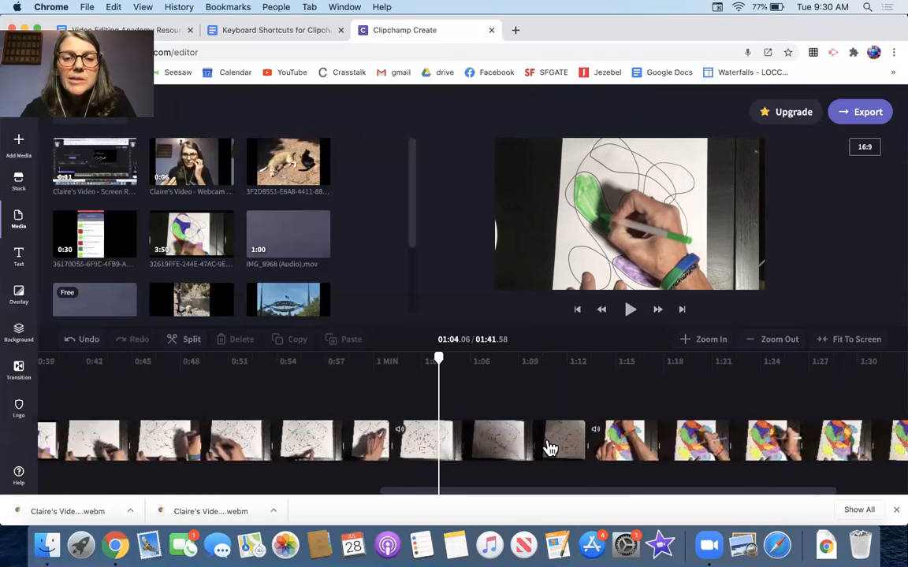
left_click(495, 435)
left_click_drag(439, 363, 408, 366)
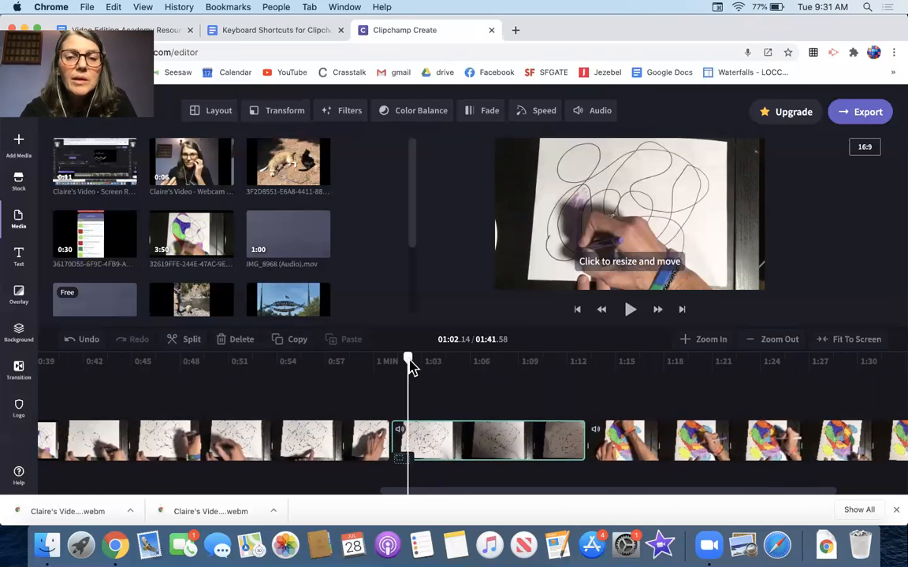
left_click(193, 343)
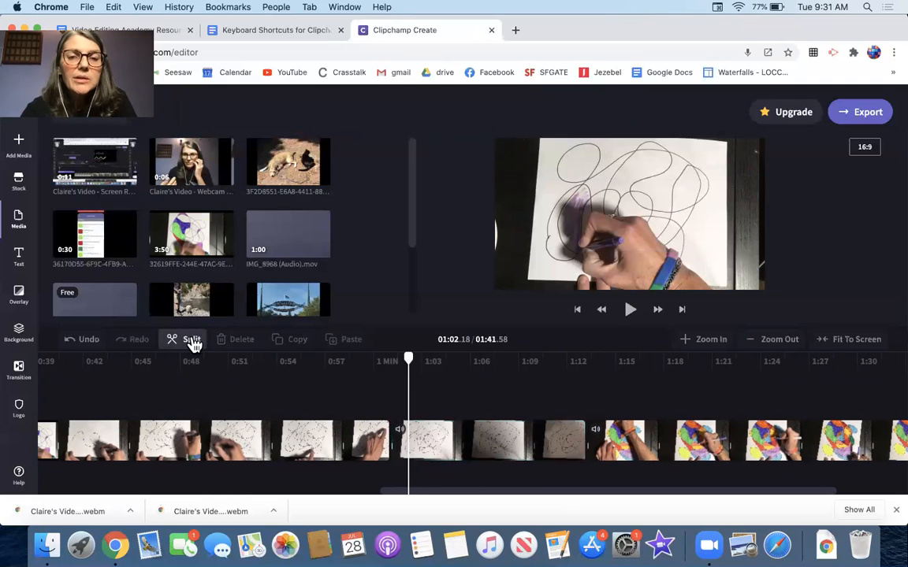
left_click(426, 440)
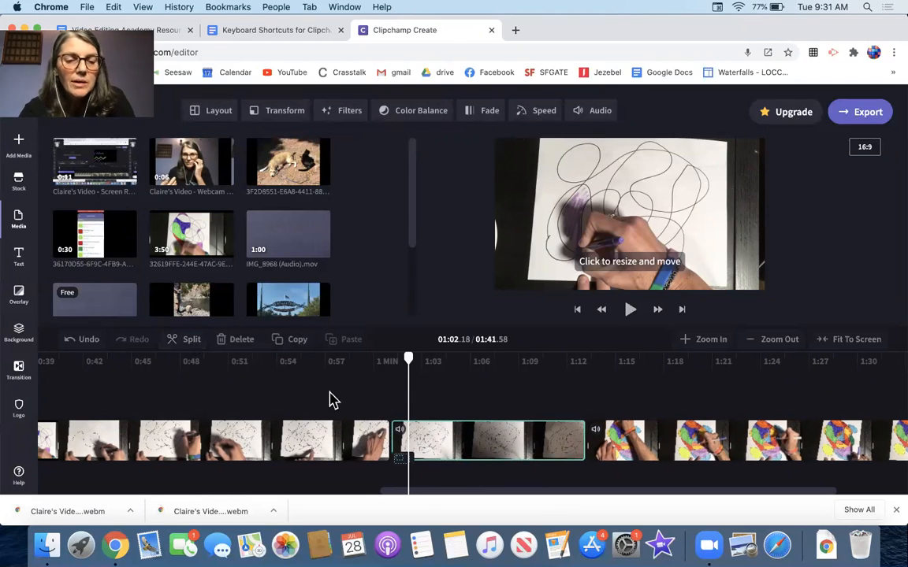
left_click(191, 343)
Reset the middle drawing clip to Normal speed and split it at about 1:02.2.
left_click(487, 461)
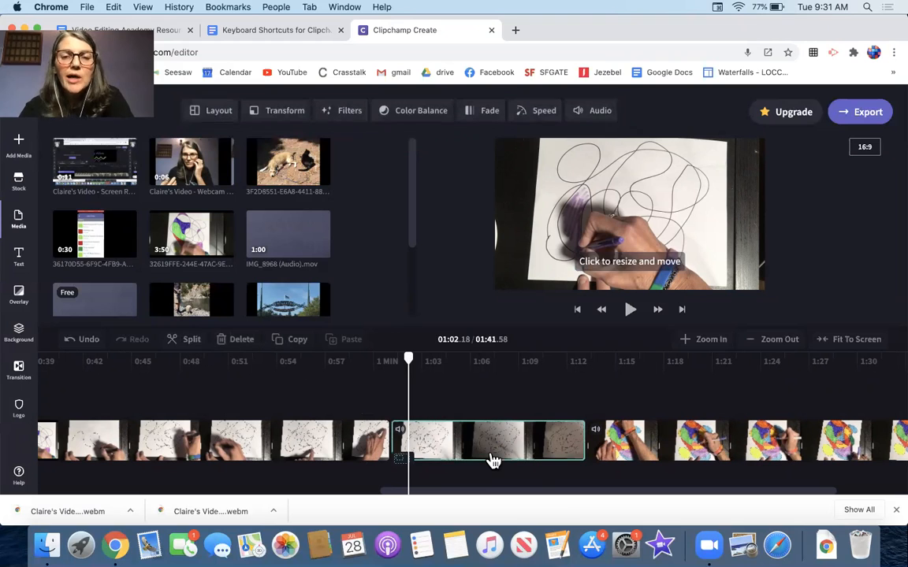
left_click(541, 110)
left_click(534, 172)
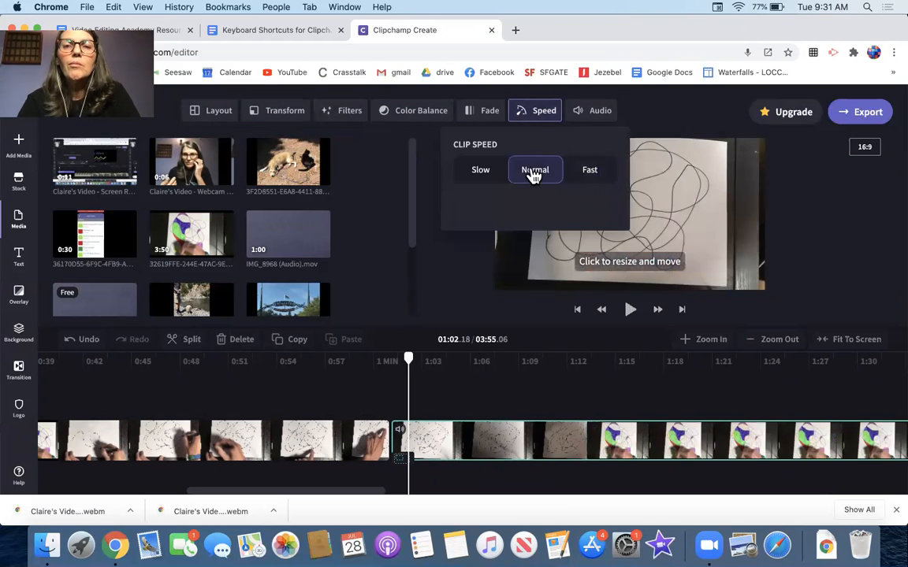
left_click(197, 342)
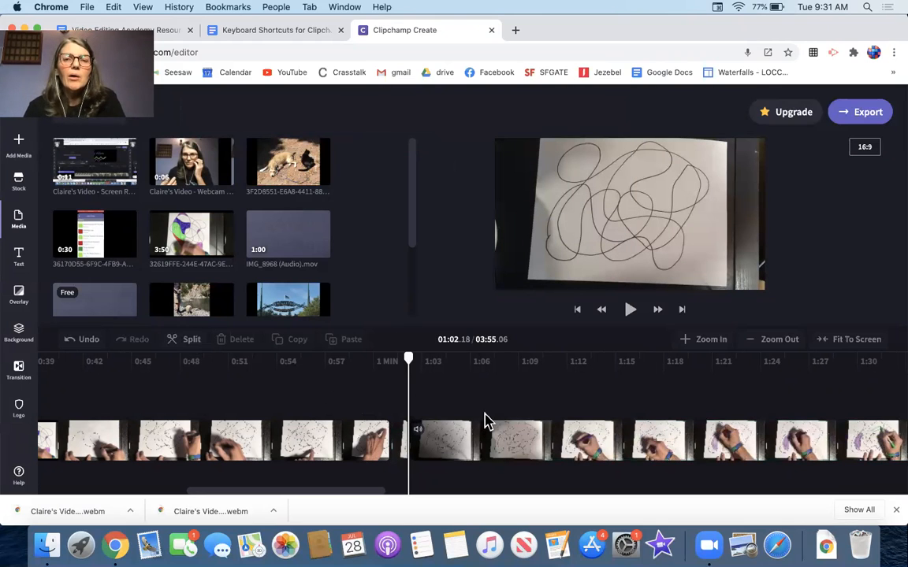
Set the long clip after the new split to Fast, a little past halfway between 2x and 16x, and preview it at about 1:04.2.
left_click(516, 433)
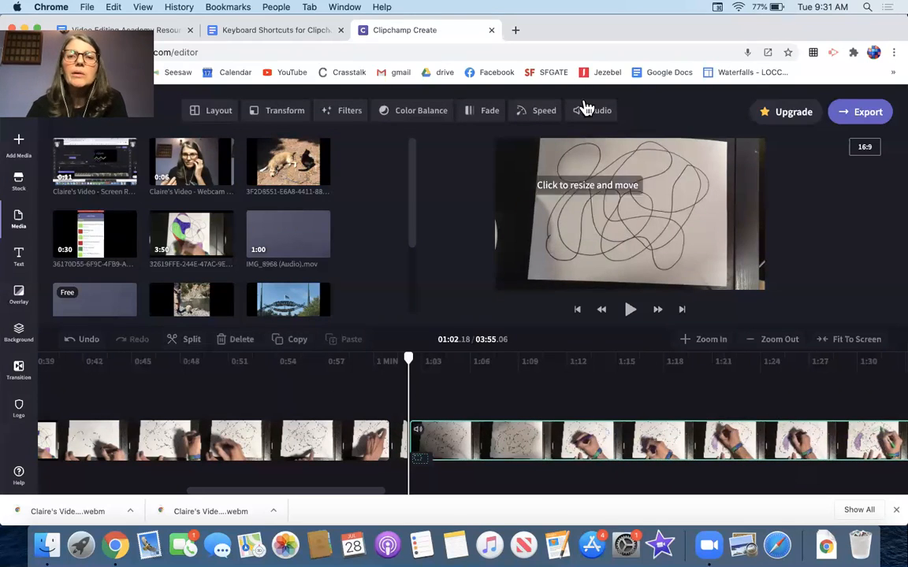
left_click(551, 111)
left_click(584, 171)
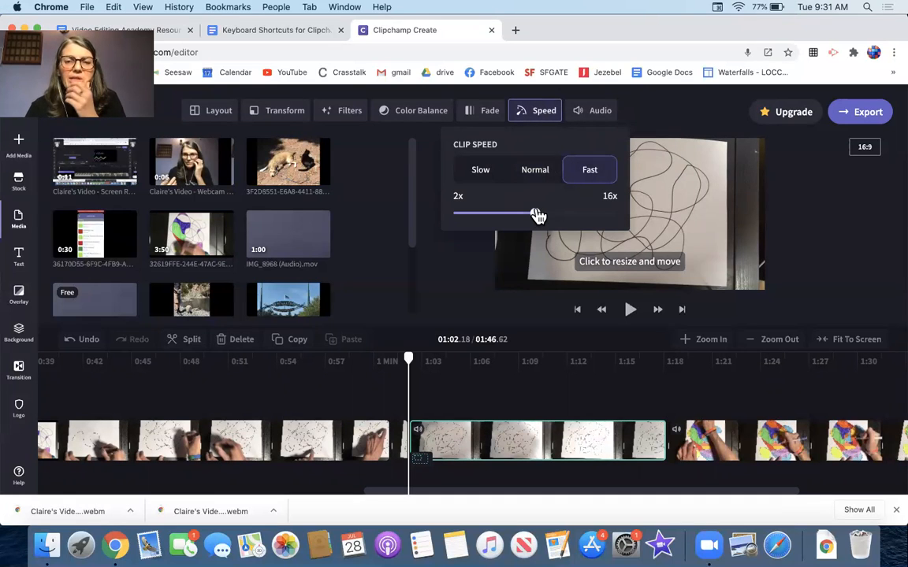
mouse_move(533, 214)
left_mouse_down()
mouse_move(526, 216)
mouse_move(548, 214)
left_mouse_up()
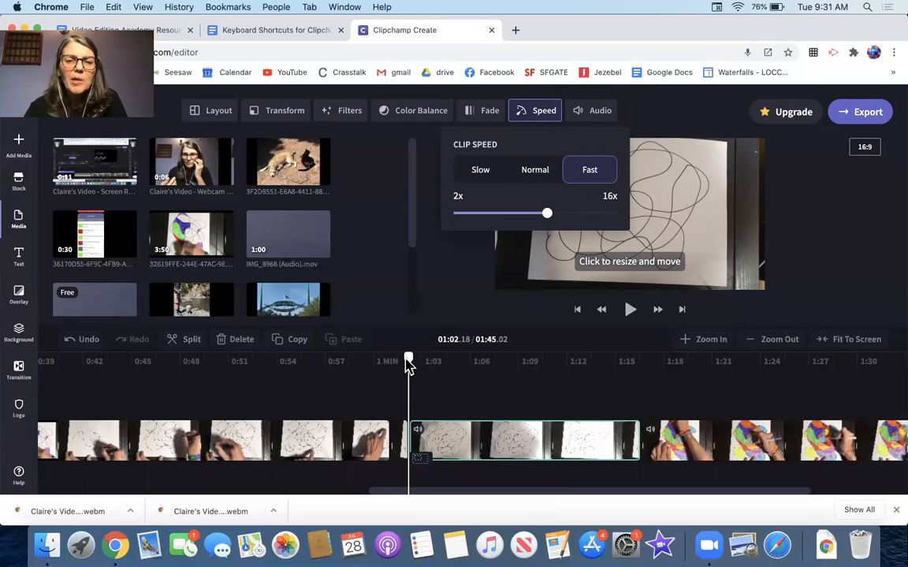
left_click_drag(411, 363, 441, 364)
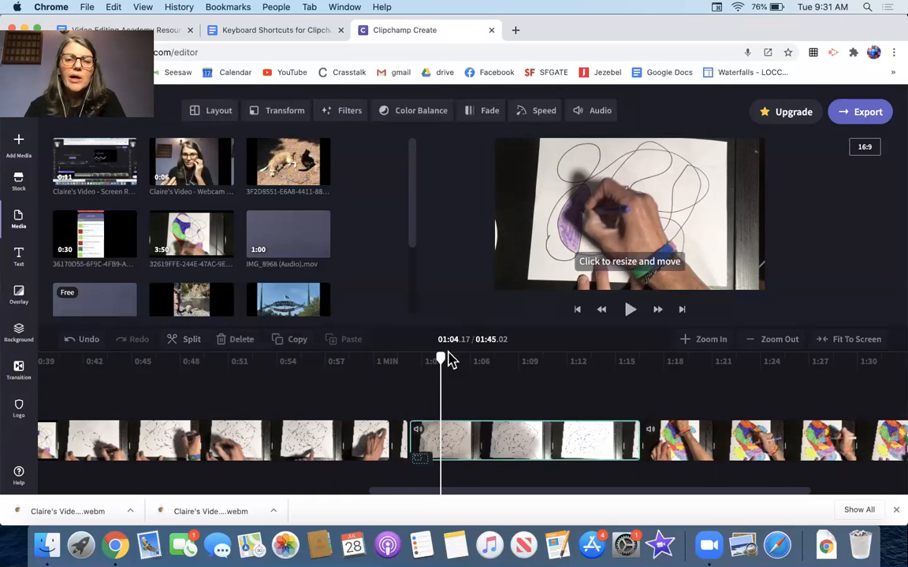
Preview the start of the sped-up middle drawing clip at about 1:02.3.
left_click_drag(444, 364, 409, 362)
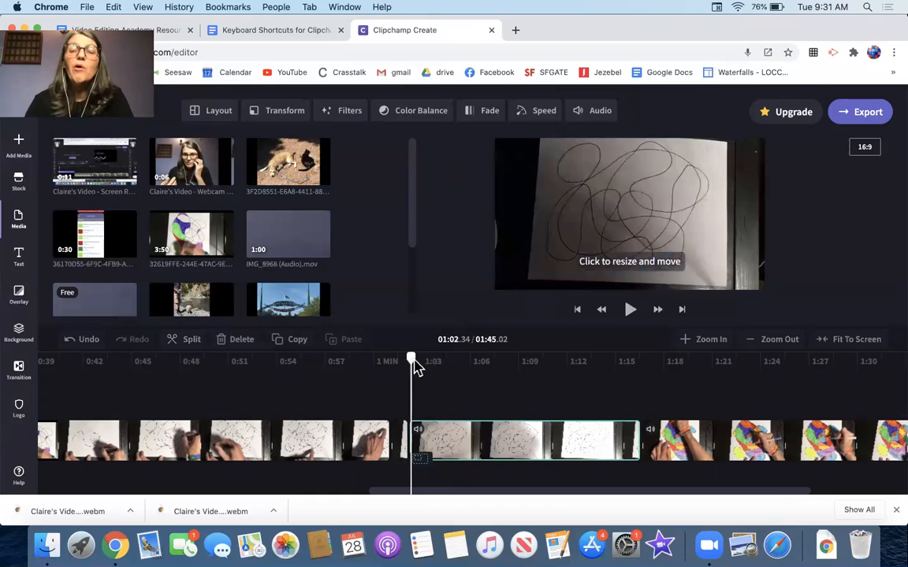
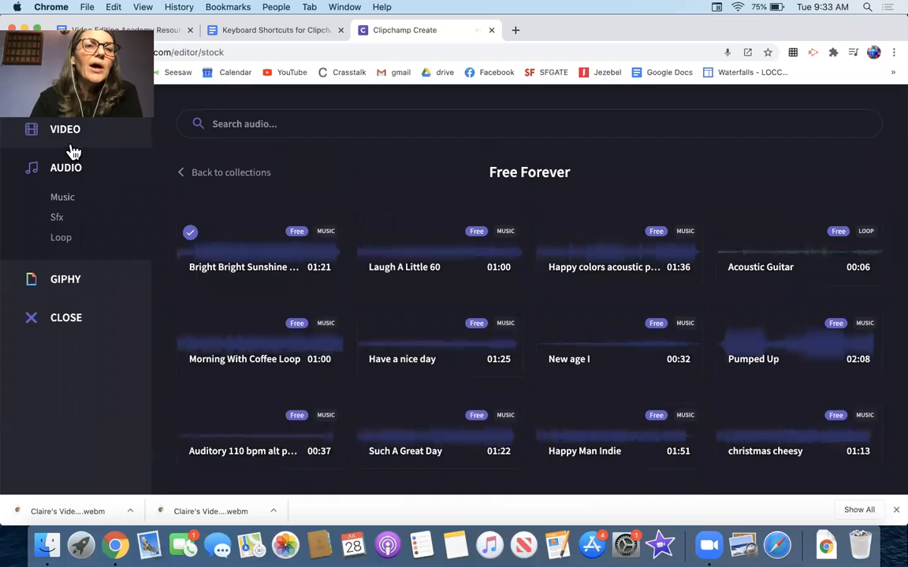
Browse the stock video and GIPHY collections and return to the editor.
left_click(77, 139)
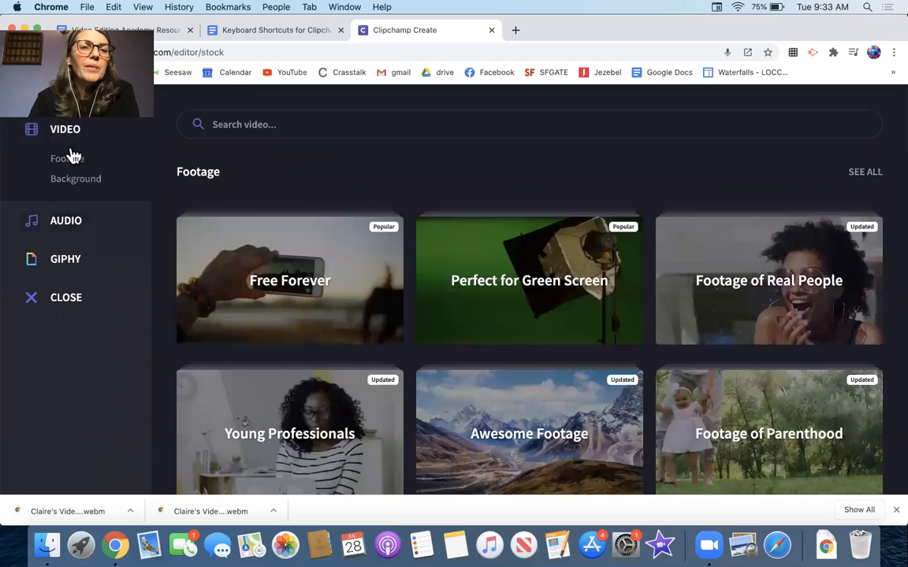
left_click(74, 261)
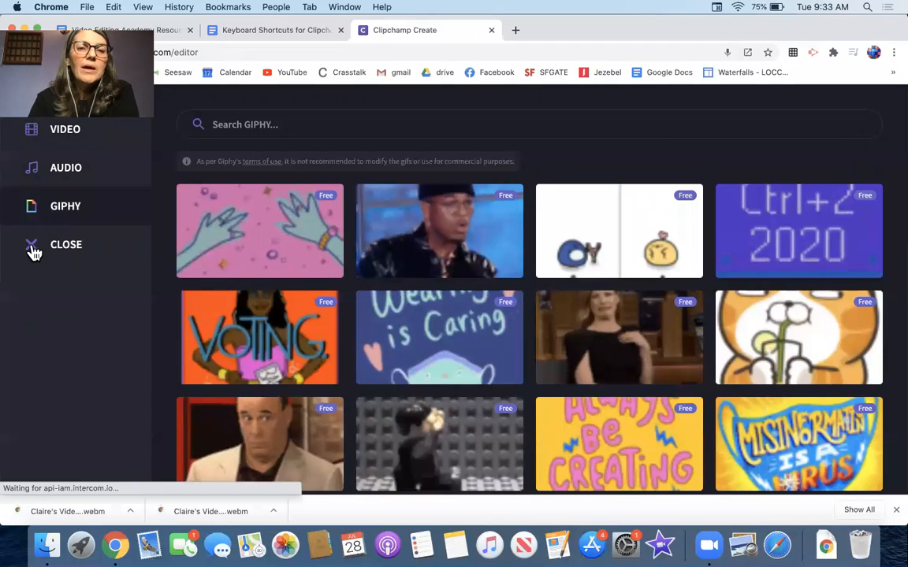
left_click(31, 251)
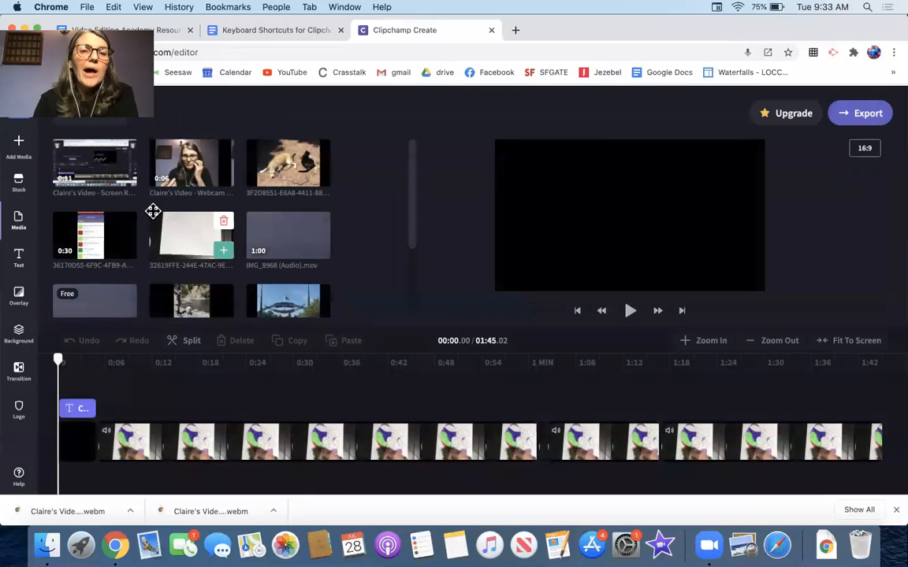
Add the river video IMG_8968.mov from the project media to the end of the timeline.
mouse_move(288, 243)
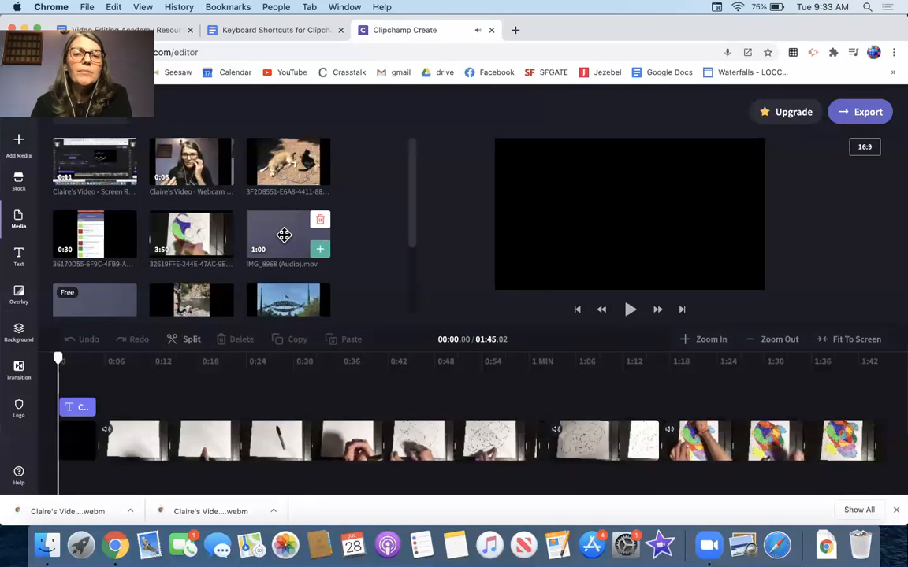
scroll(182, 260, "down", 3)
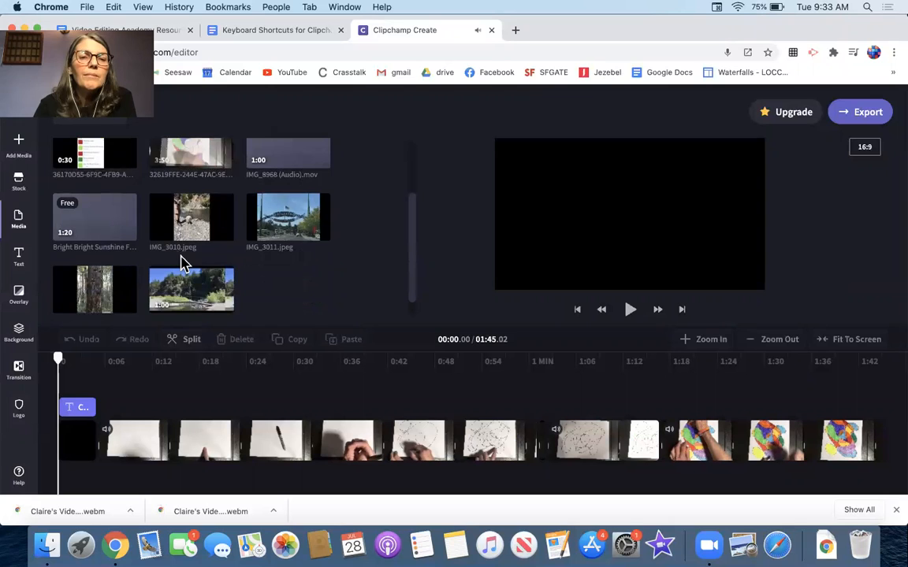
scroll(182, 260, "up", 2)
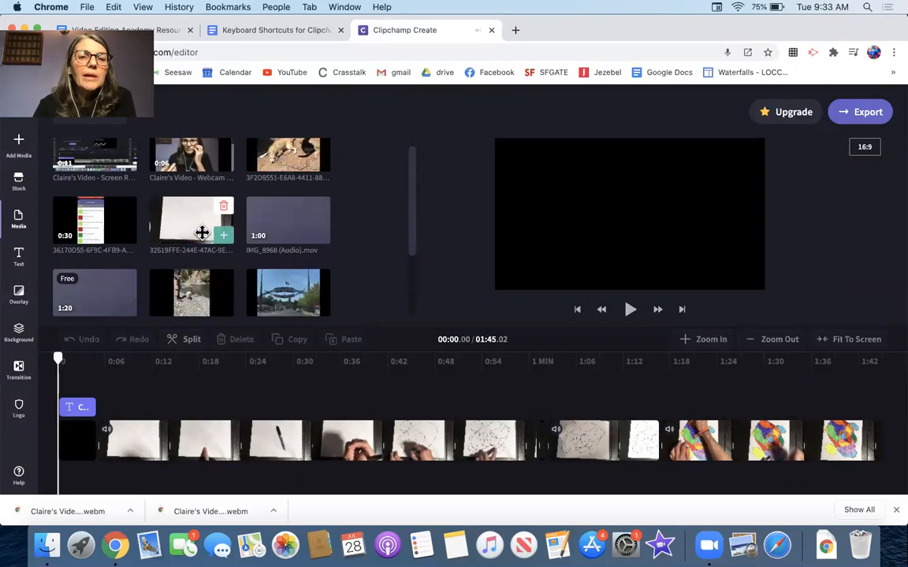
scroll(215, 247, "down", 1)
scroll(215, 247, "down", 2)
mouse_move(210, 259)
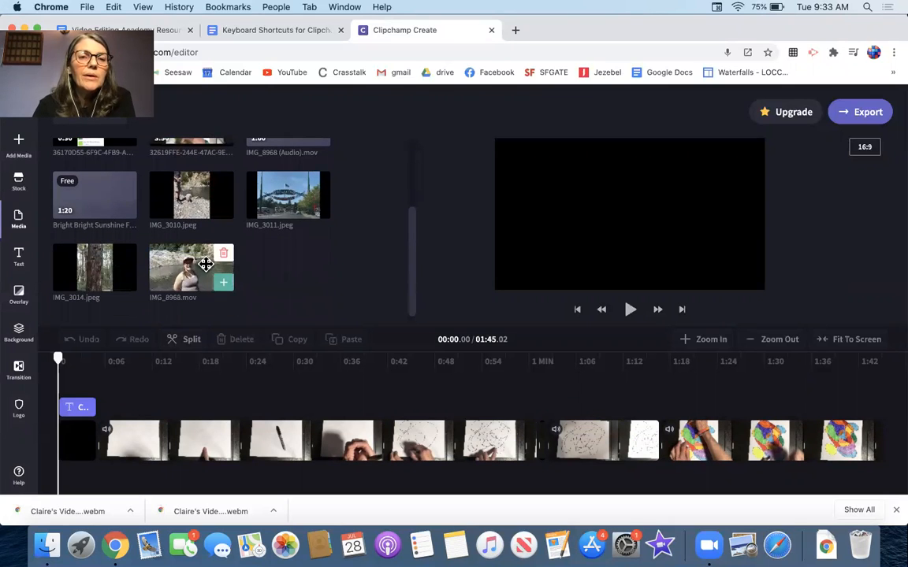
left_click(226, 286)
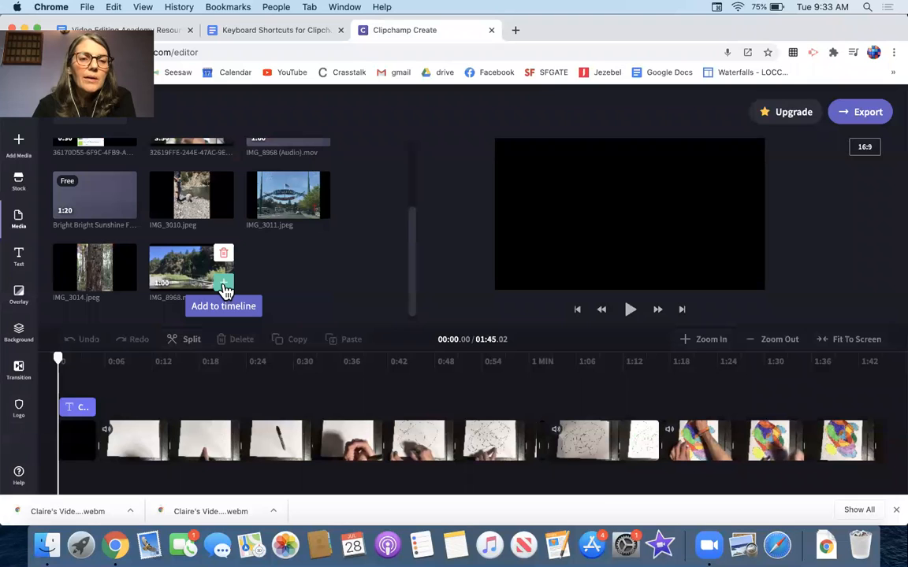
Delete the three long drawing clips from the timeline, keeping the title and the river video.
left_click(231, 435)
key("Delete")
left_click(312, 453)
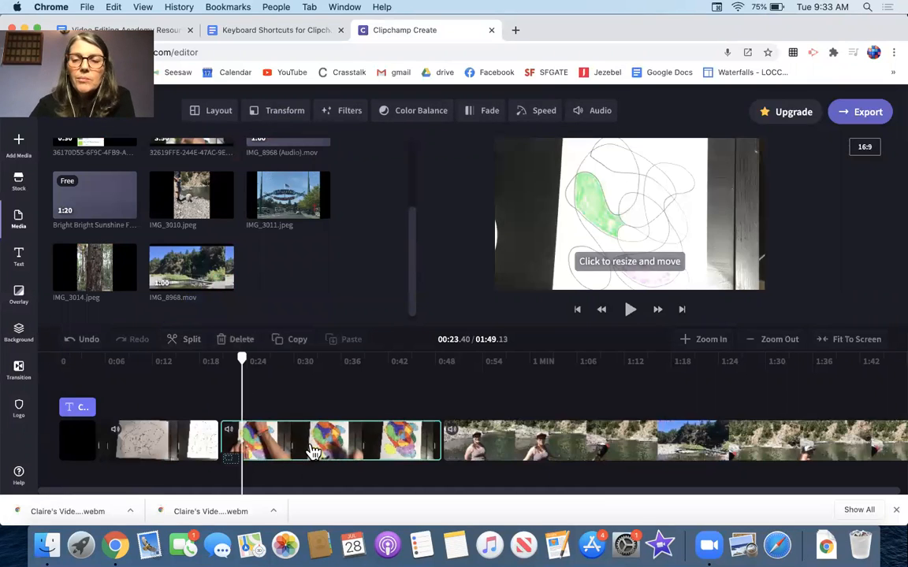
key("Delete")
left_click(199, 452)
key("Delete")
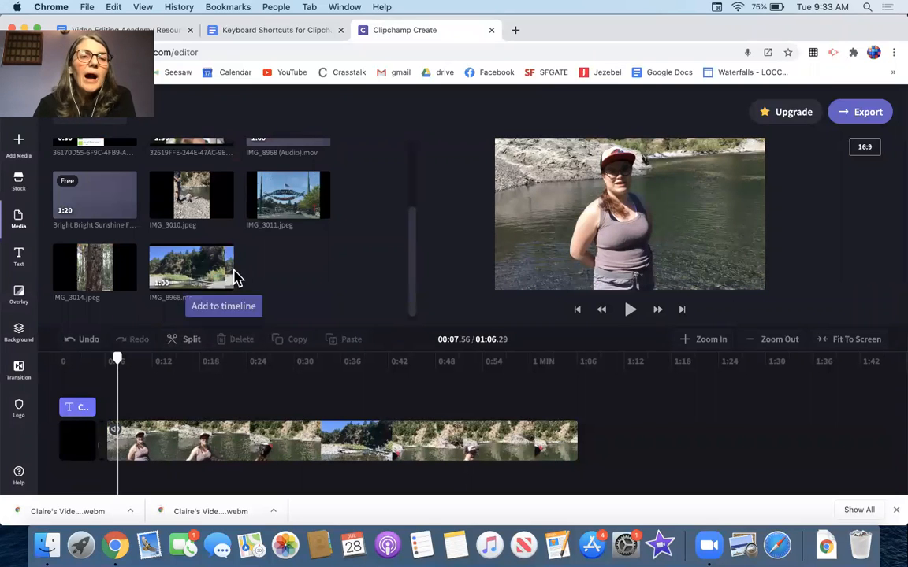
Add the Bright Bright Sunshine music beneath the video track, starting at the beginning of the timeline.
left_click_drag(89, 201, 73, 483)
left_click_drag(154, 476, 86, 475)
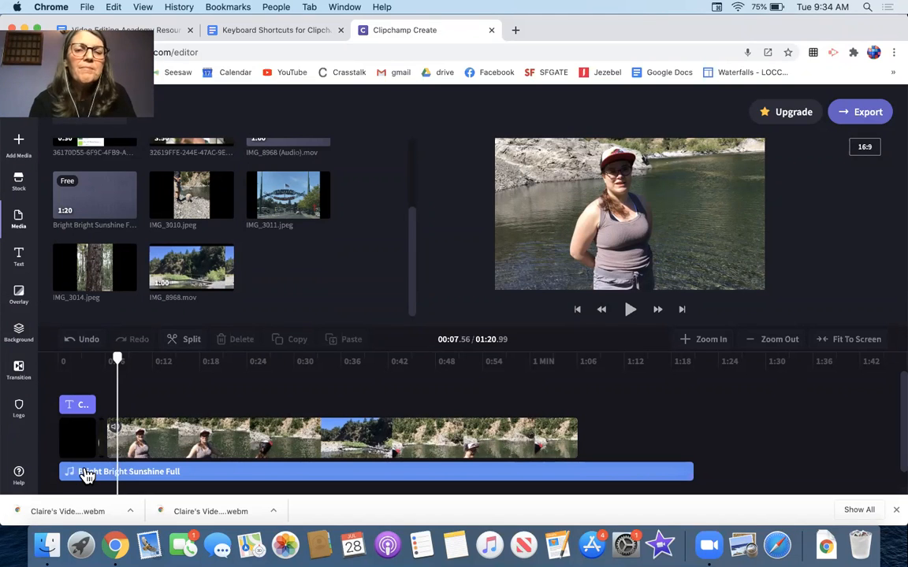
Delete the short leftover drawing clip after the title and move the river video up against the title's black background.
mouse_move(118, 362)
left_mouse_down()
mouse_move(100, 365)
mouse_move(108, 372)
left_mouse_up()
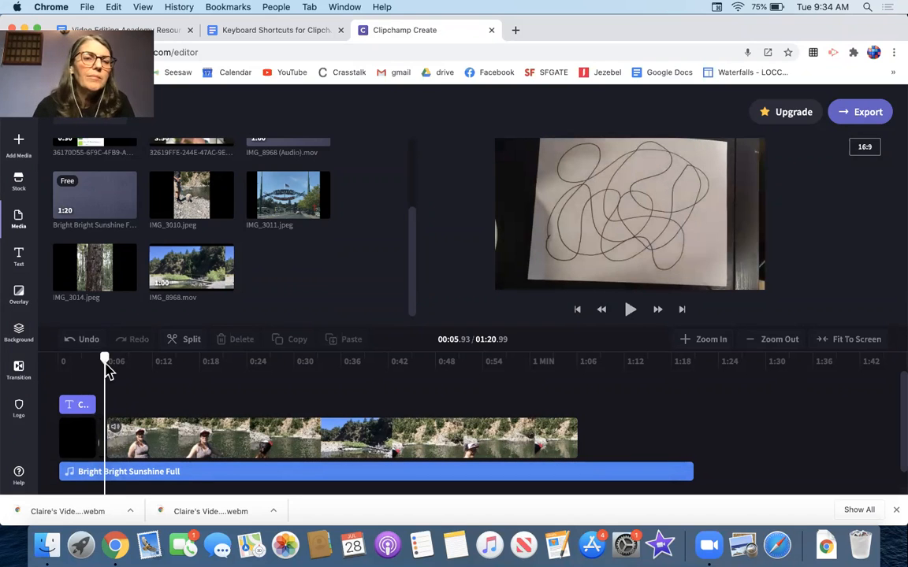
left_click(96, 365)
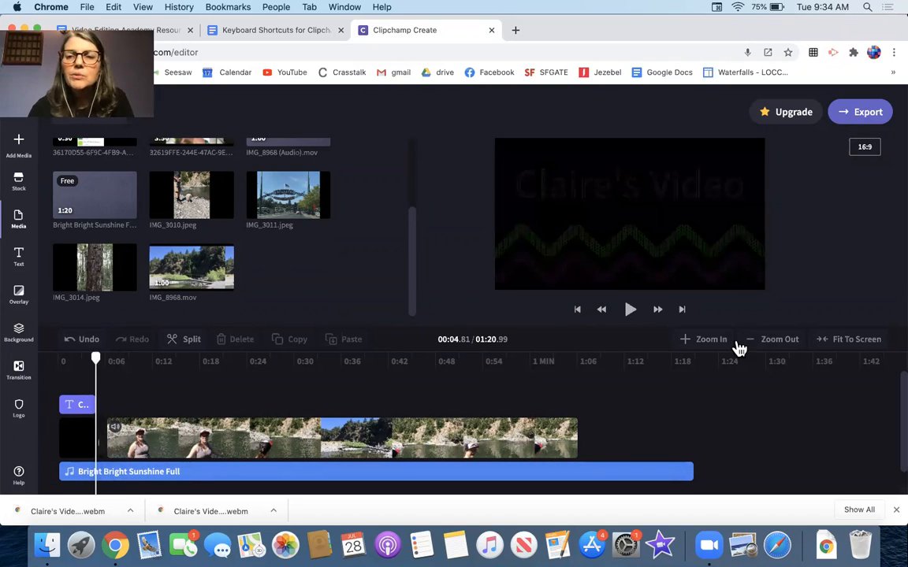
left_click(705, 345)
left_click(137, 439)
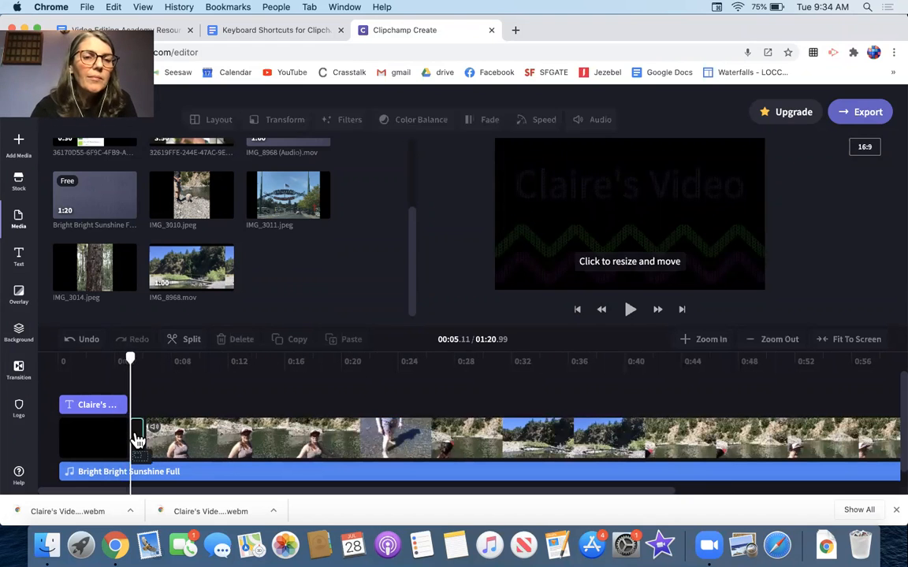
key("Delete")
left_click_drag(175, 445, 143, 442)
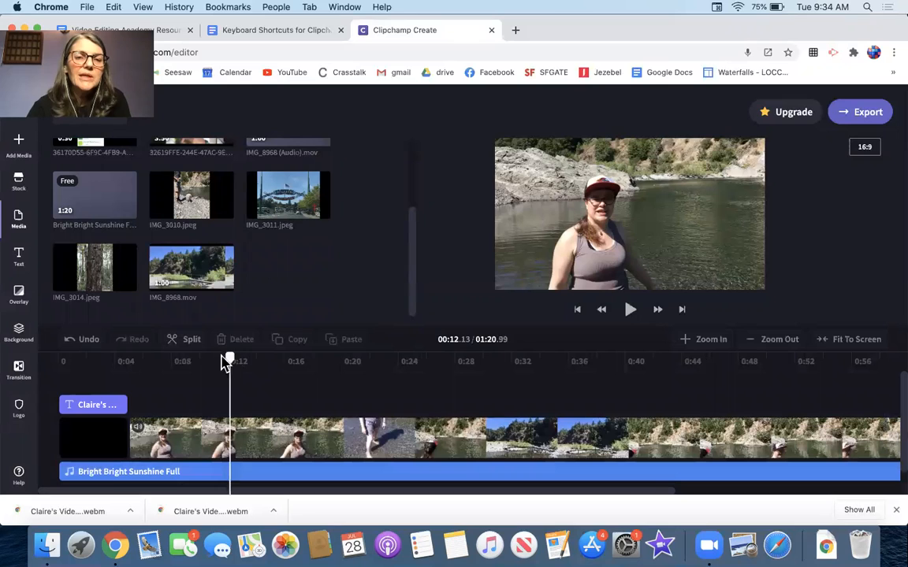
Split the Bright Bright Sunshine music at about 0:05.03, where the title ends and the river video begins.
left_click_drag(227, 361, 112, 361)
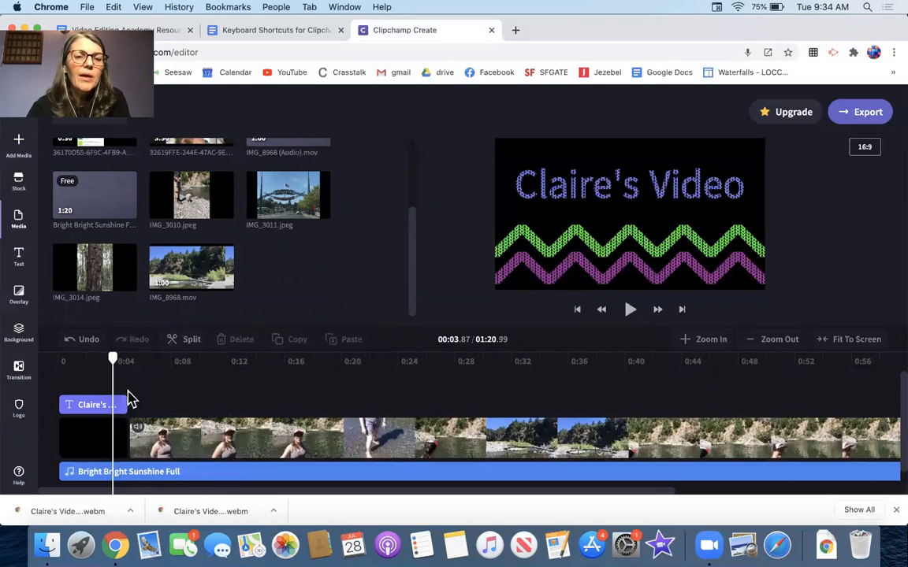
left_click_drag(116, 371, 136, 381)
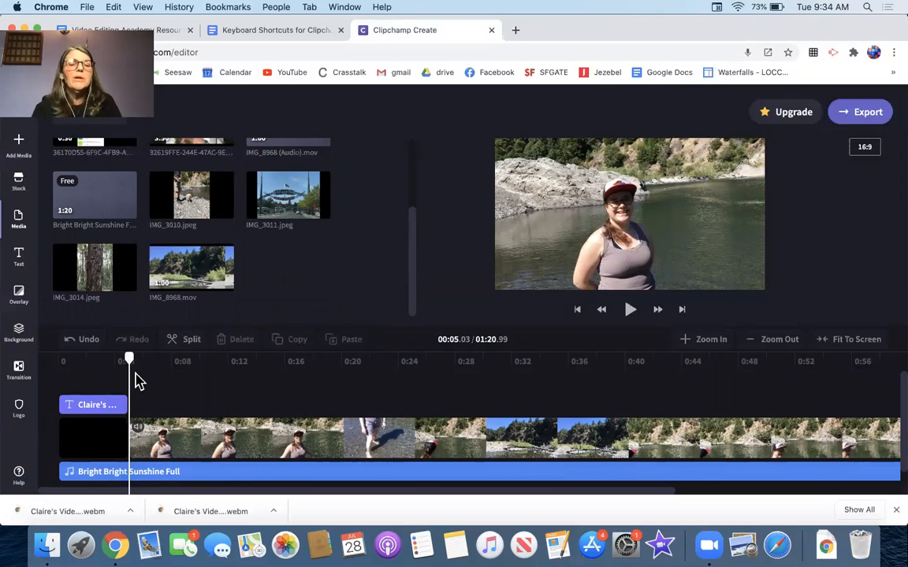
left_click(132, 473)
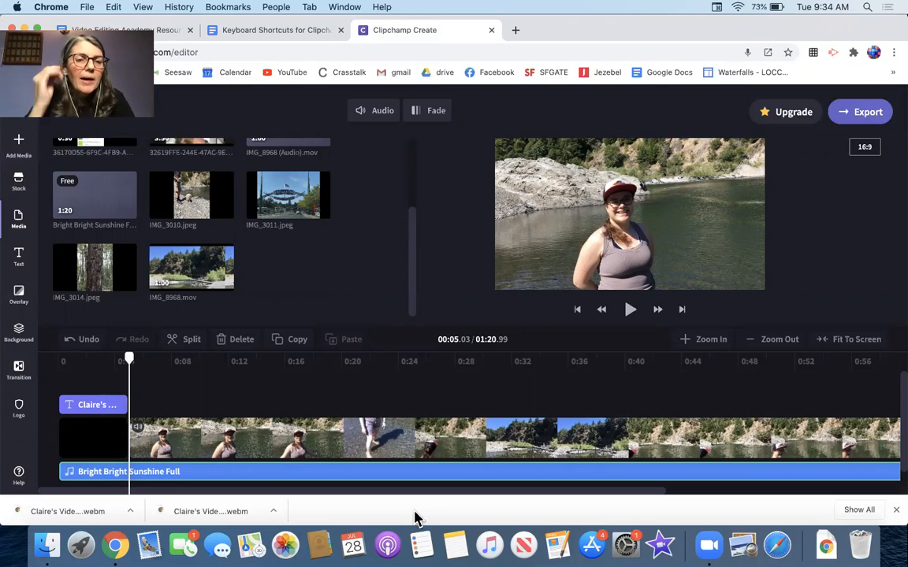
left_click(193, 345)
left_click_drag(130, 363, 210, 364)
Set a 1.2 s fade-out on the short music section under the title.
left_click(93, 474)
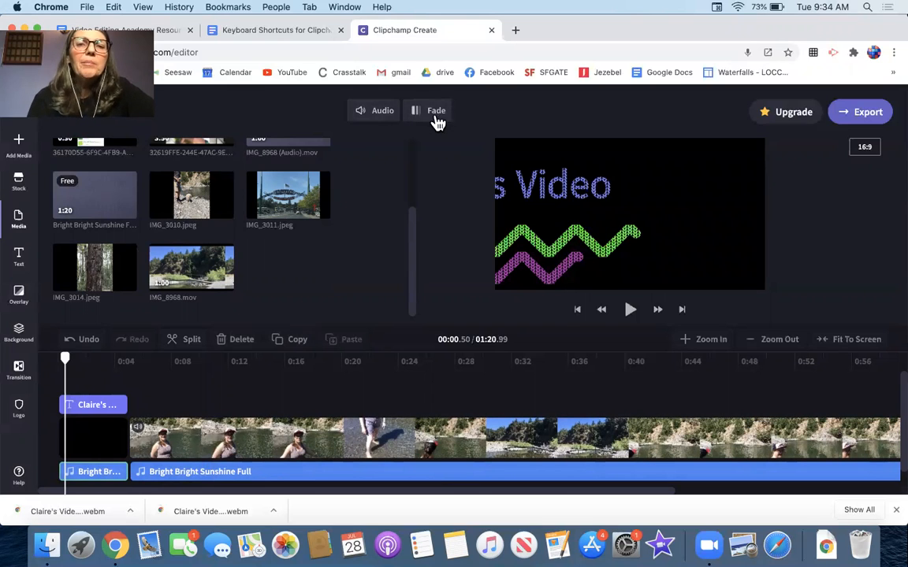
left_click(382, 118)
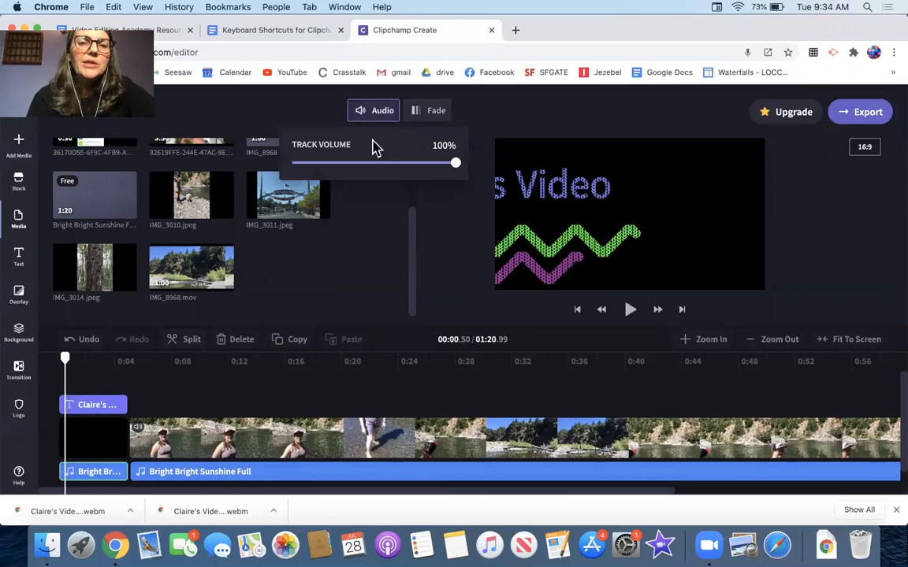
left_click(437, 116)
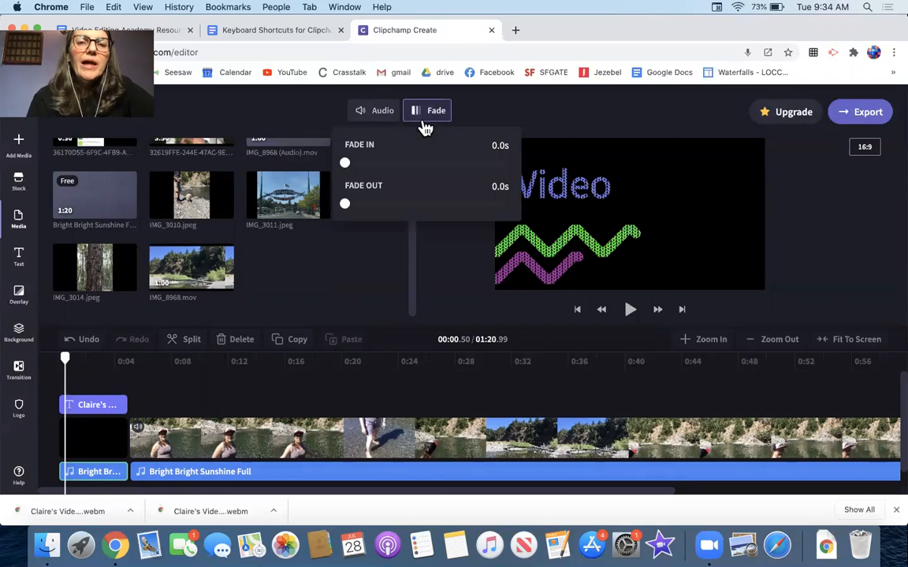
left_click_drag(349, 209, 426, 211)
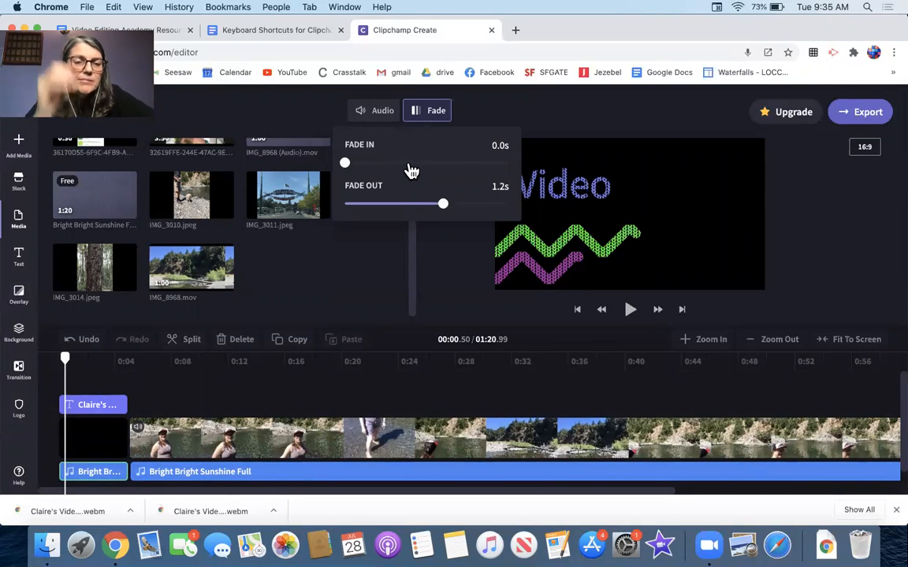
Lower the track volume of the long music section under the river video to 8%.
left_click(270, 477)
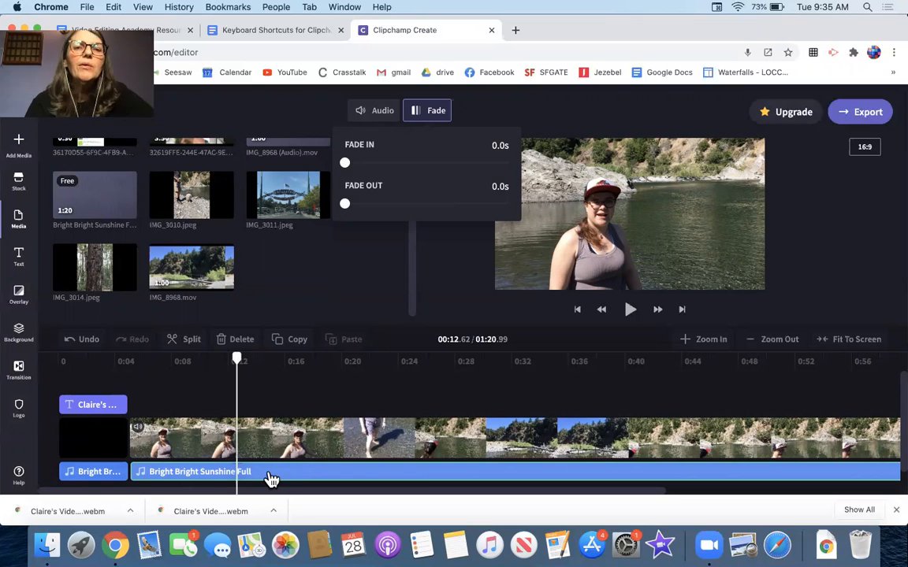
left_click(379, 112)
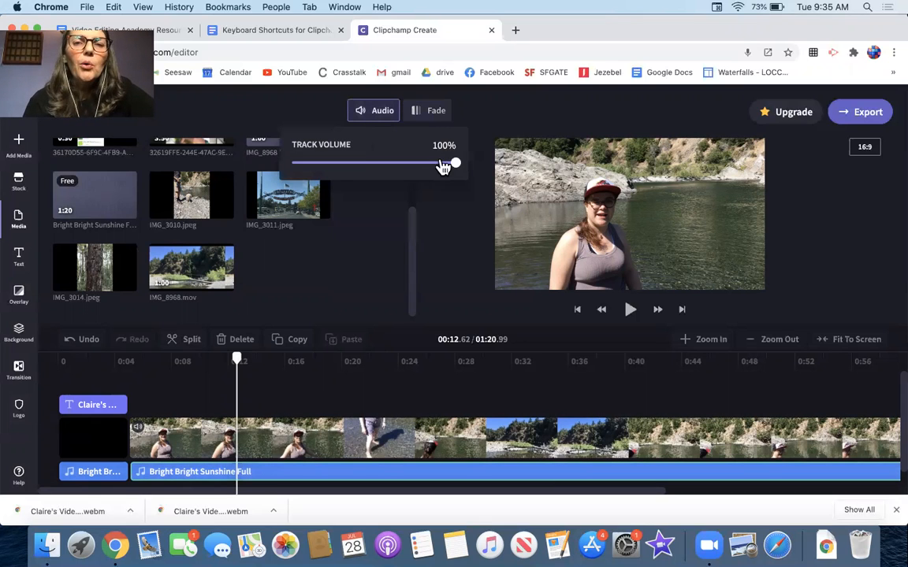
left_click_drag(455, 170, 314, 171)
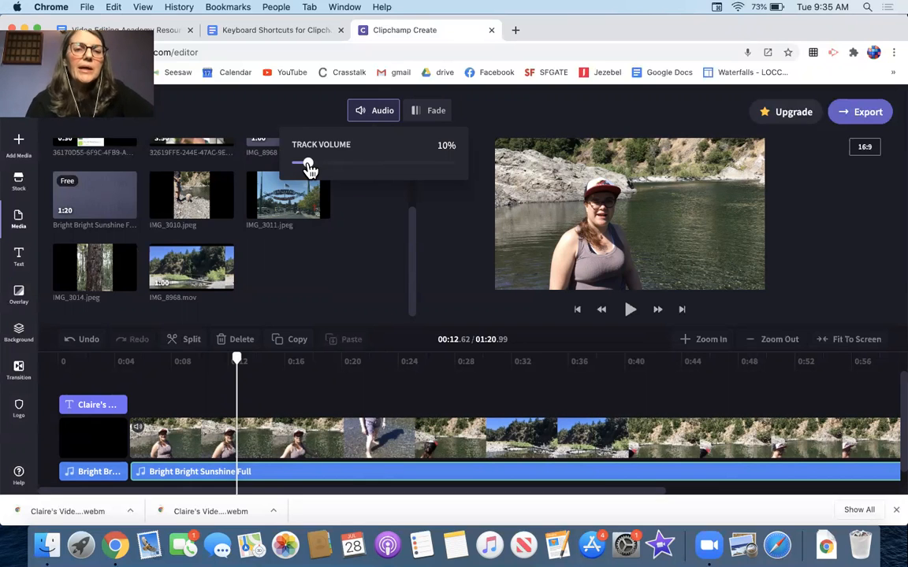
Raise the computer's volume and play the project from the start to about 0:13 to hear the music balance.
left_click_drag(238, 361, 49, 368)
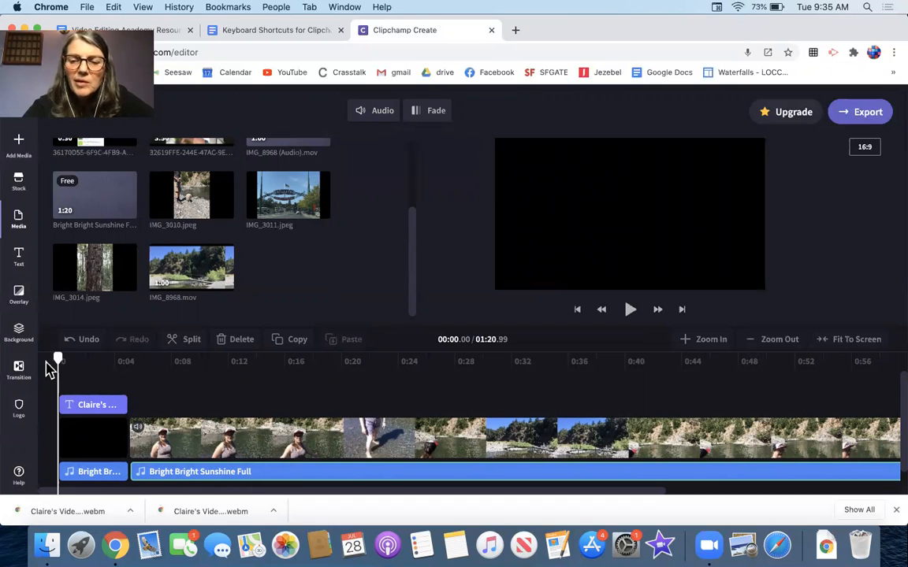
key("XF86AudioRaiseVolume")
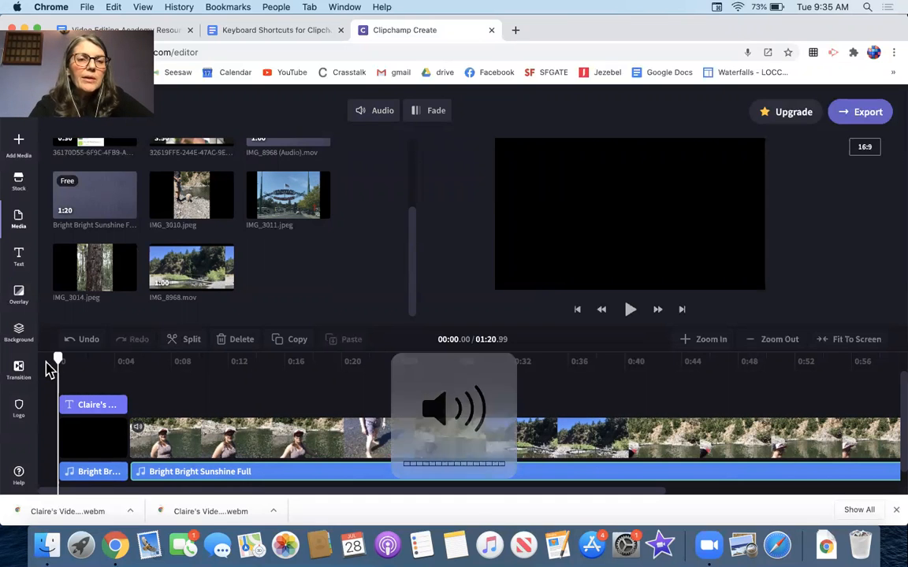
key("space")
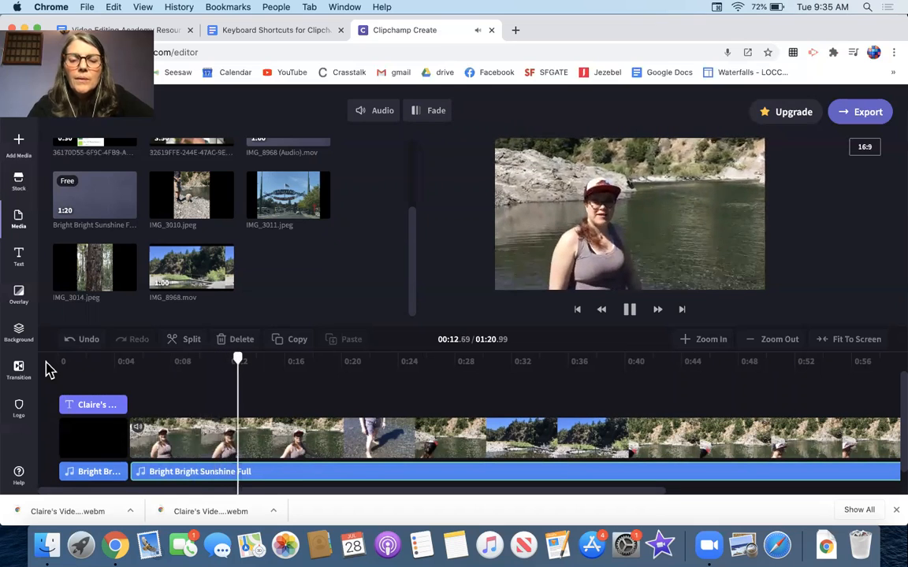
key("space")
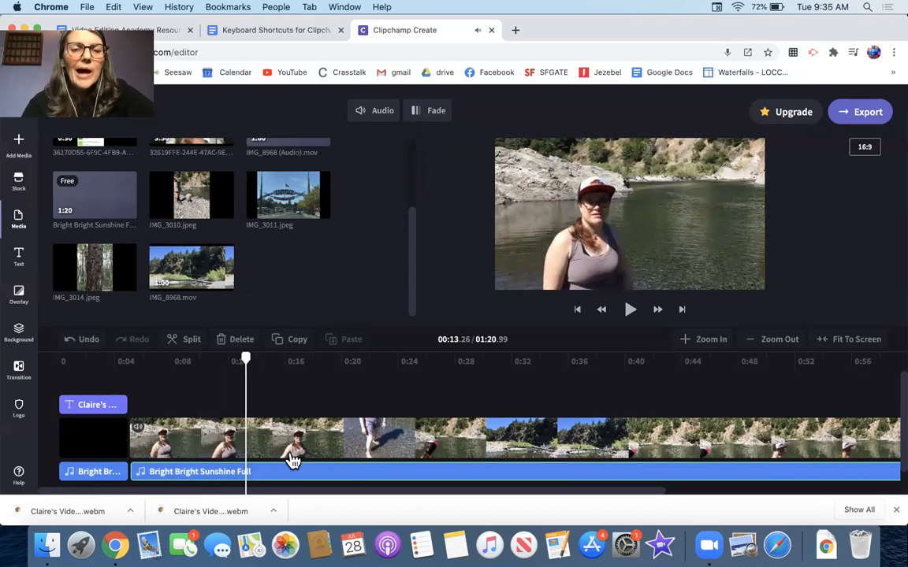
Check the long music section's volume setting and replay the river video from about 0:06 to 0:14.8.
left_click(373, 119)
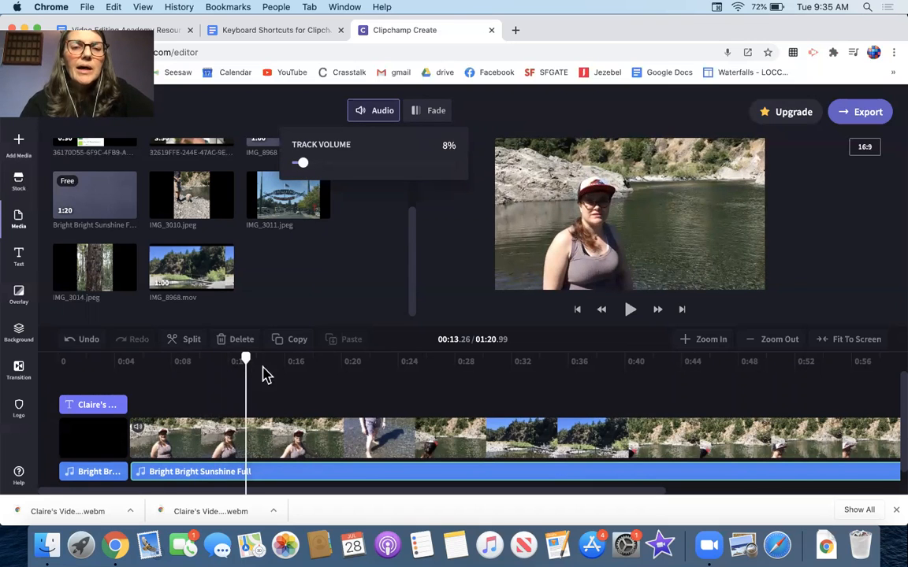
left_click_drag(248, 361, 152, 369)
key("space")
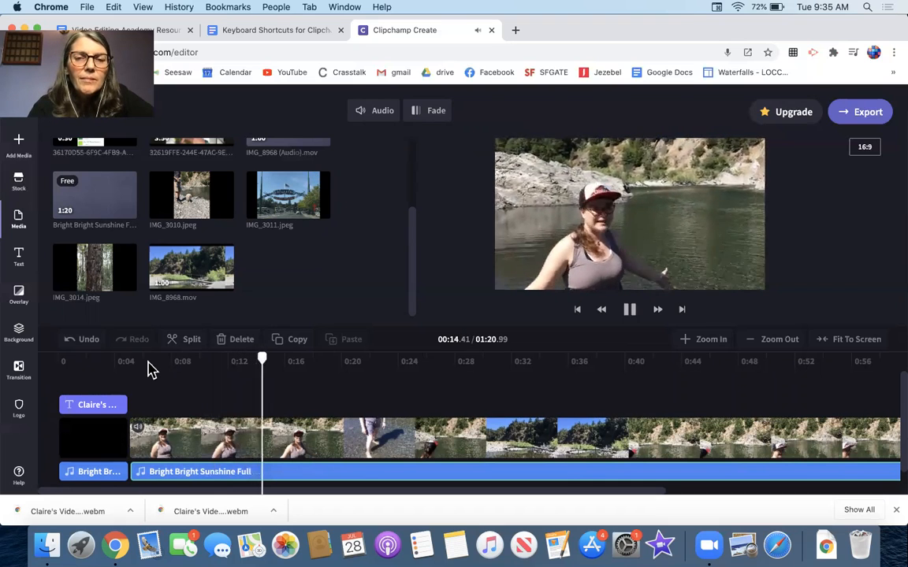
key("space")
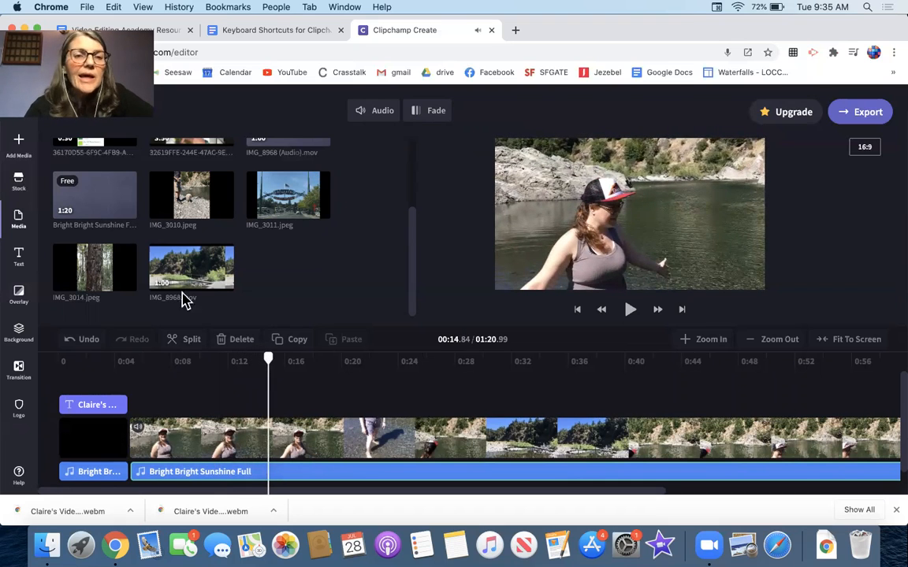
Split the long music section at about 1:04.8, where the river video ends and the closing black background starts.
left_click(18, 335)
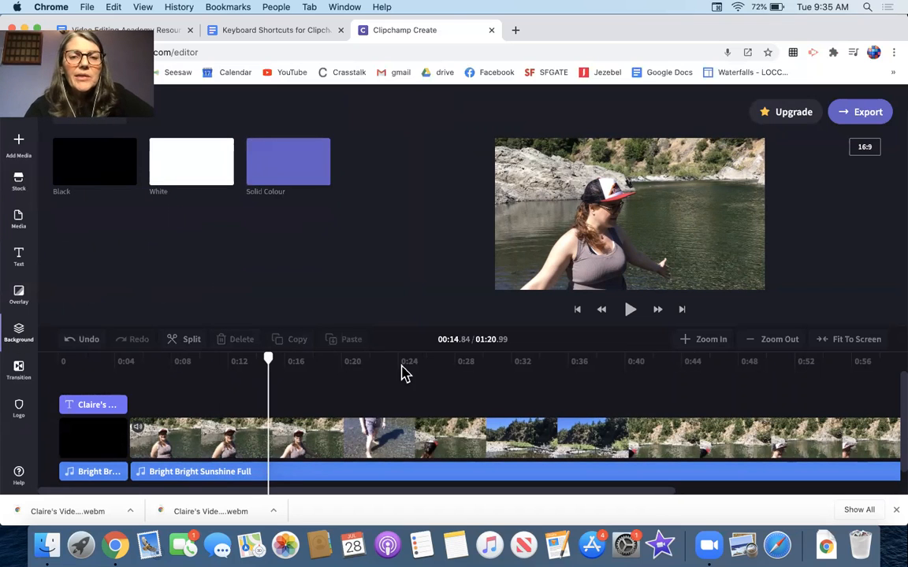
scroll(440, 422, "right", 5)
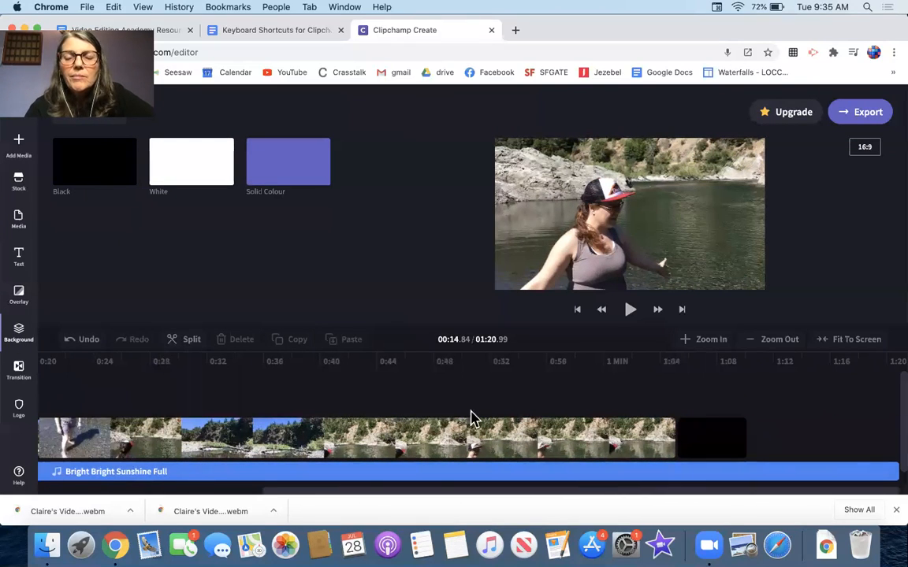
left_click(683, 472)
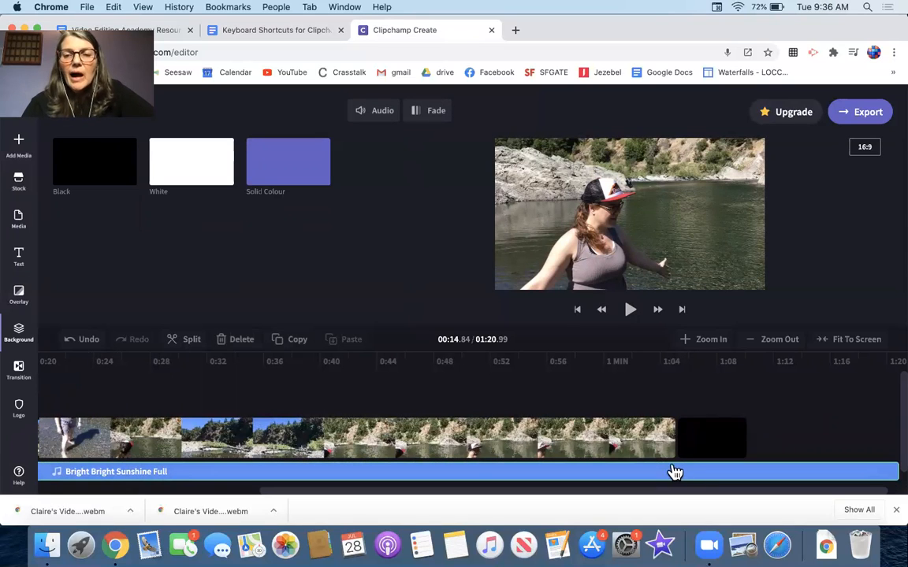
right_click(174, 435)
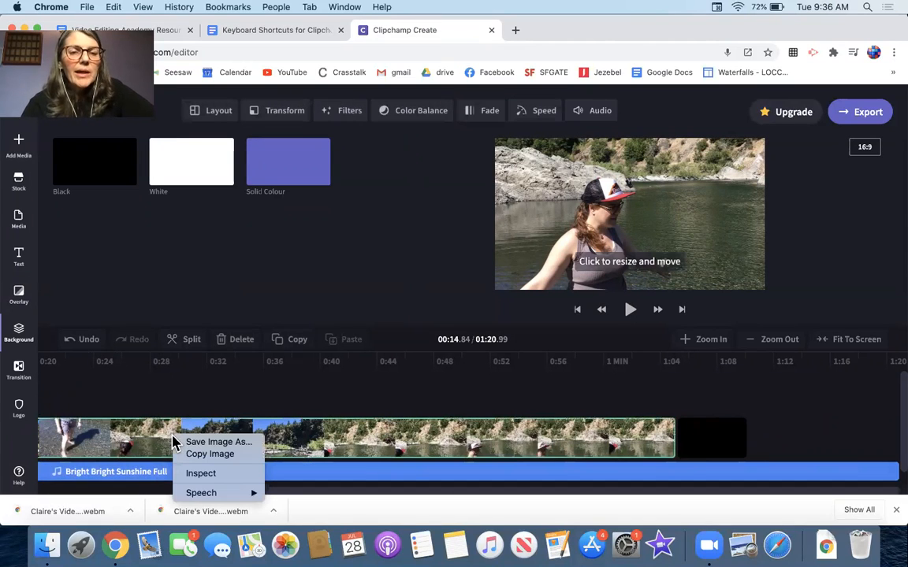
left_click(863, 340)
left_click(863, 340)
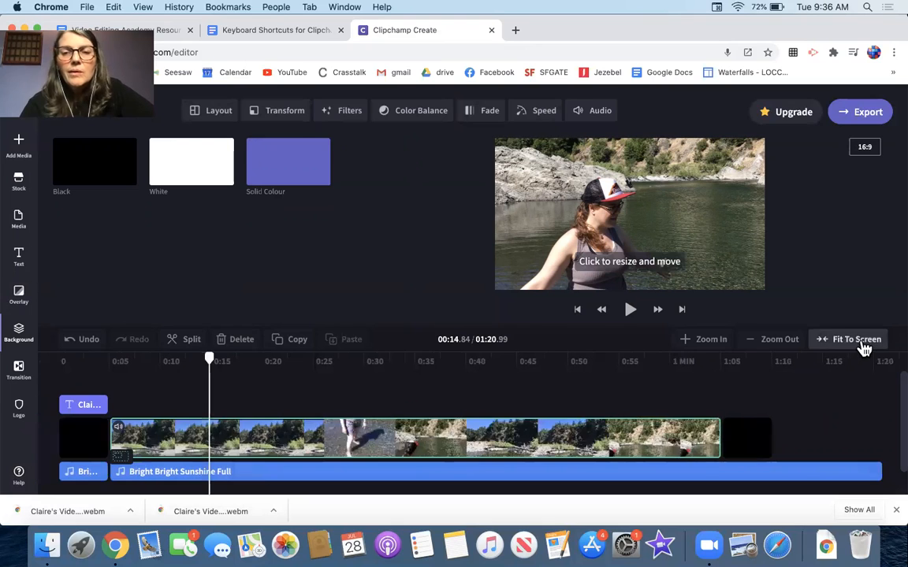
left_click_drag(209, 367, 724, 374)
left_click(727, 473)
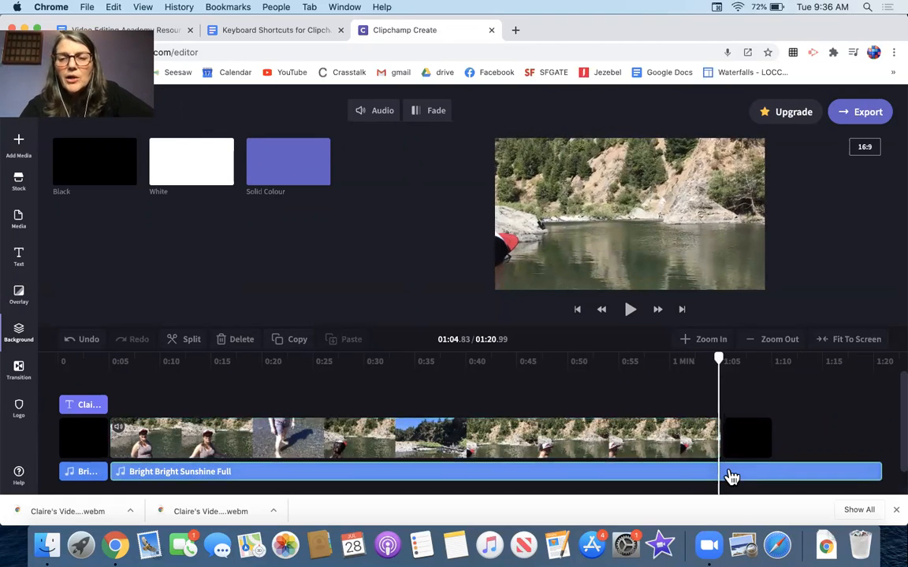
left_click(180, 341)
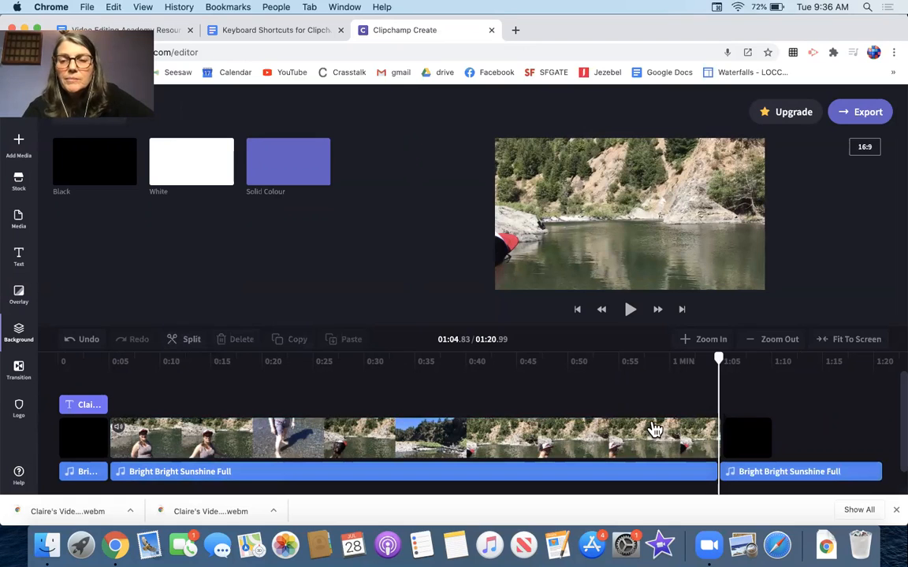
Raise the track volume of the final music section and give it a 2.0 s fade-out.
left_click(755, 473)
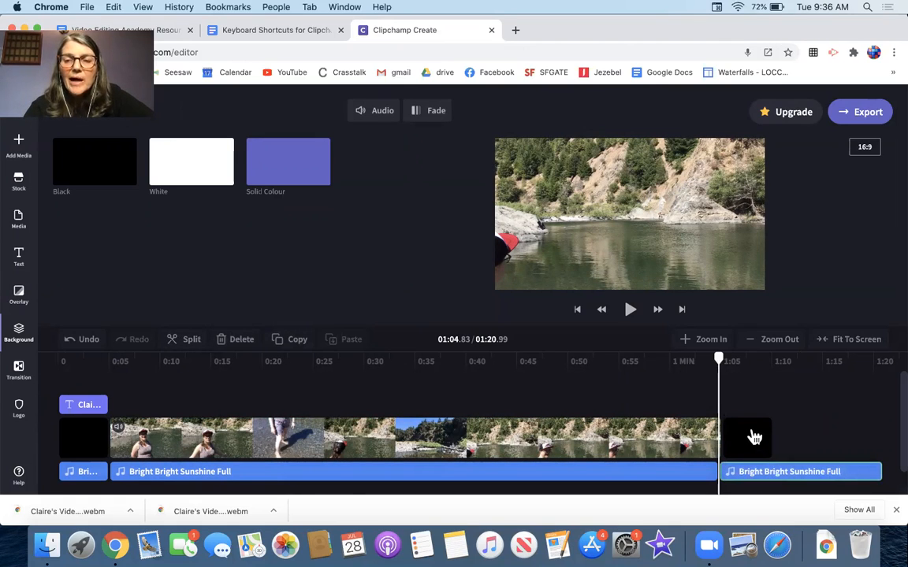
left_click(386, 113)
left_click_drag(301, 164, 463, 147)
left_click(436, 115)
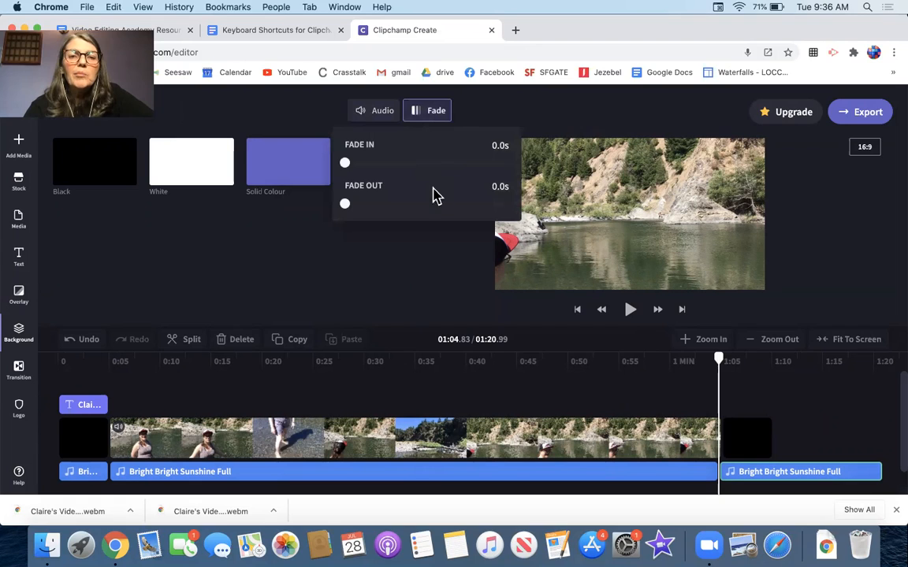
left_click_drag(348, 208, 508, 205)
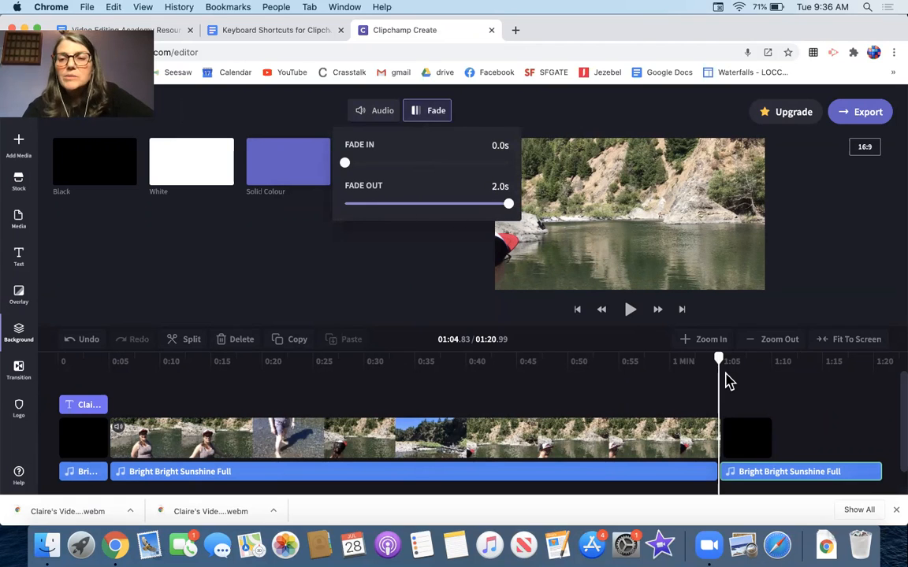
Lengthen the closing black background and trim the final music section to end with it at about 1:14.7.
left_click(769, 443)
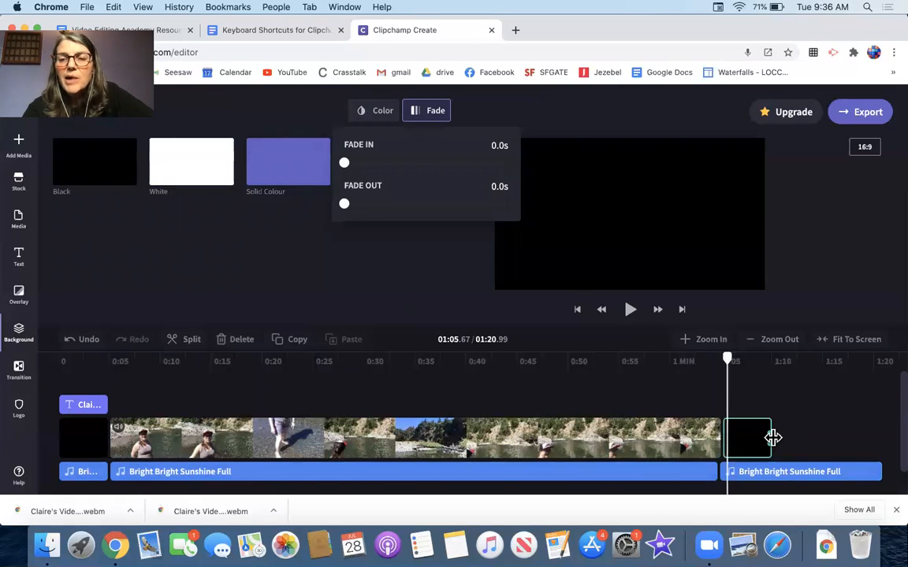
left_click(872, 474)
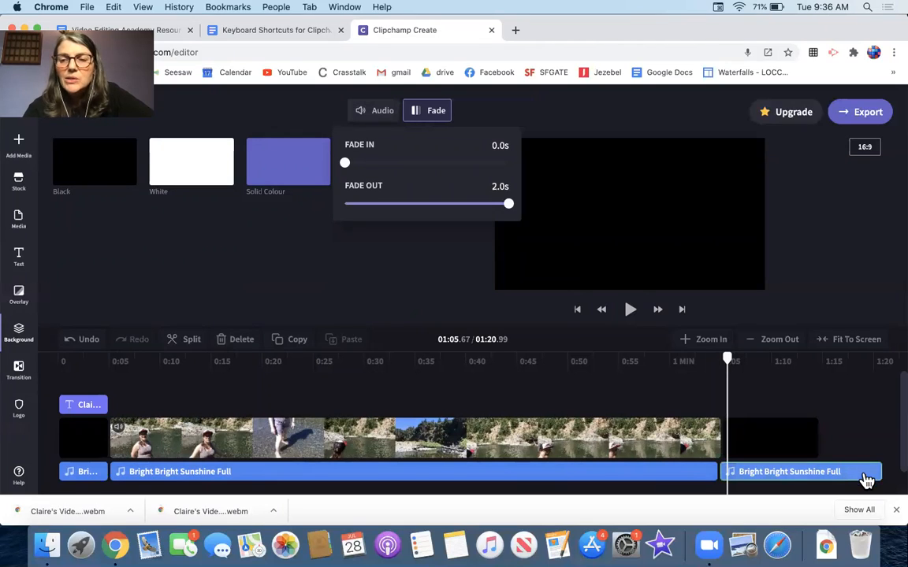
left_click_drag(881, 466, 814, 468)
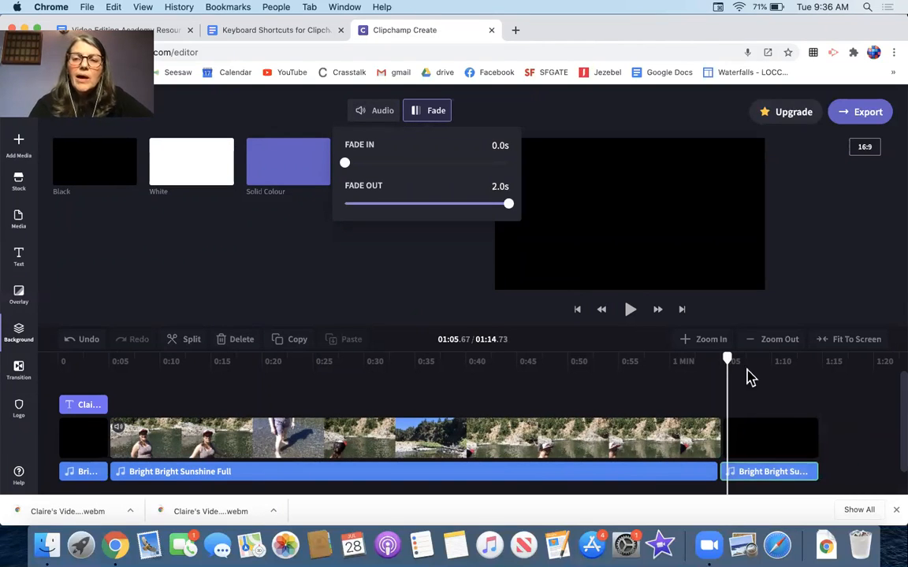
Play the project's ending from about 0:56 and set a 2.0 s fade-in on the final music section.
left_click_drag(726, 363, 632, 381)
key("space")
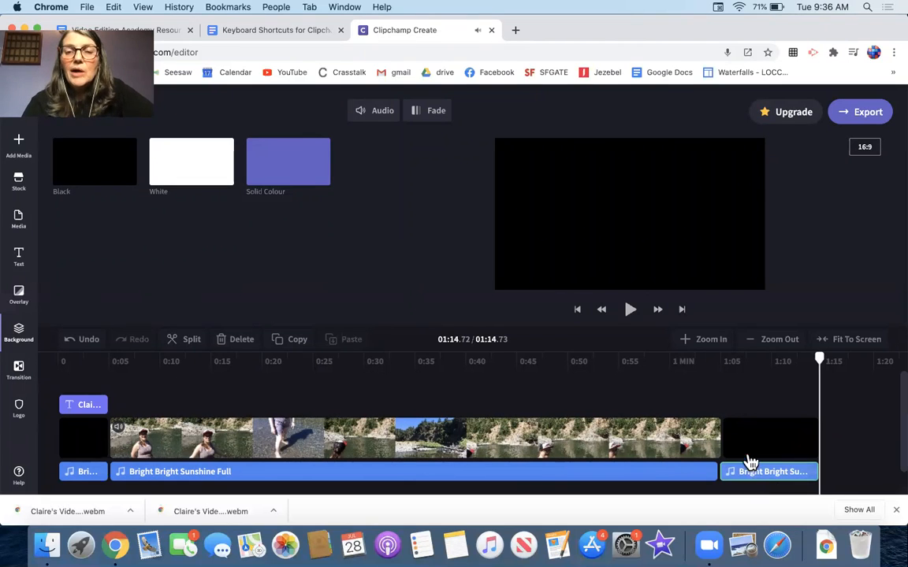
left_click(437, 112)
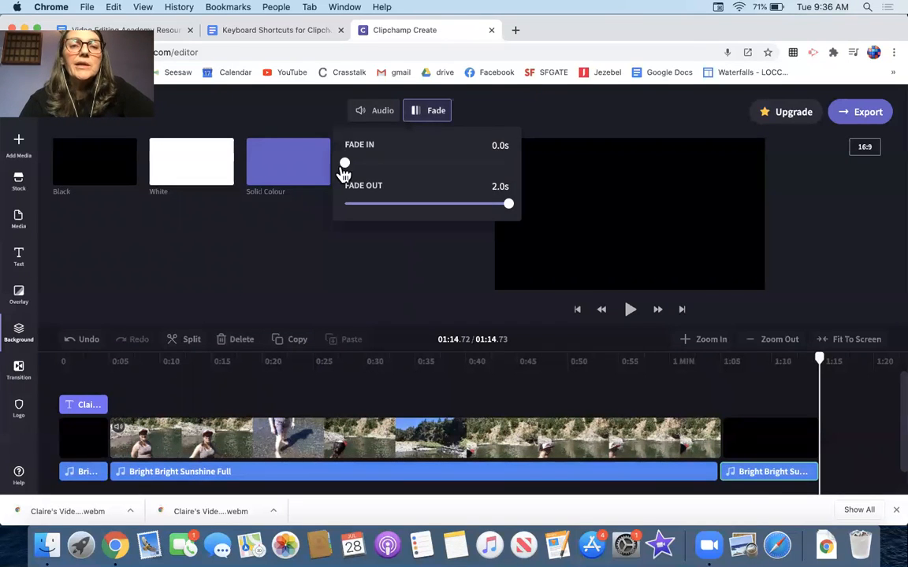
left_click_drag(344, 163, 524, 192)
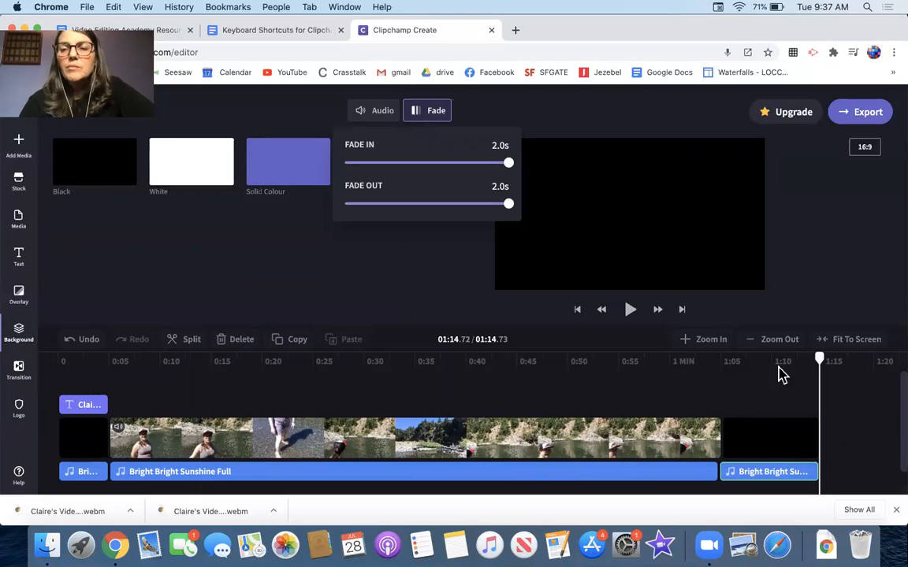
Replay the transition from the river video into the closing background from about 1:03 to 1:06.
left_click_drag(813, 365, 702, 371)
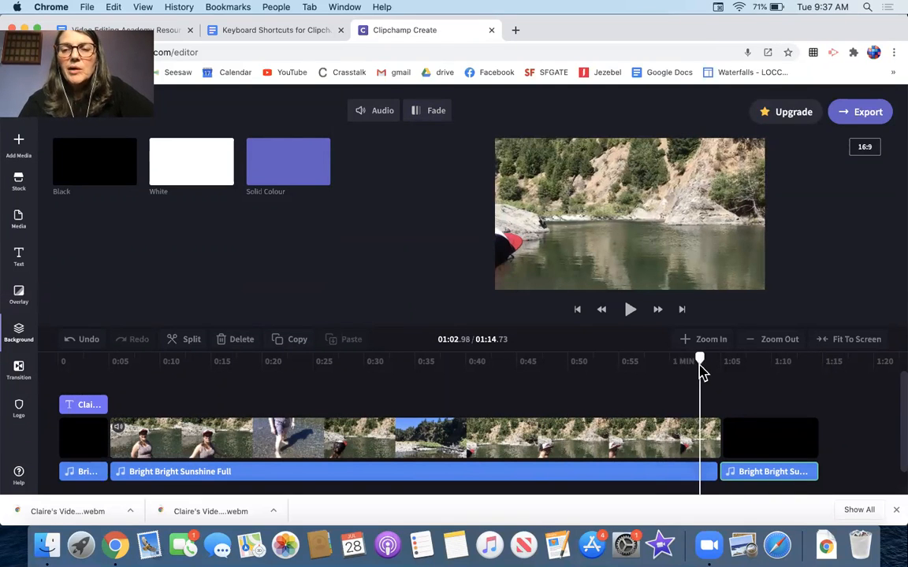
key("space")
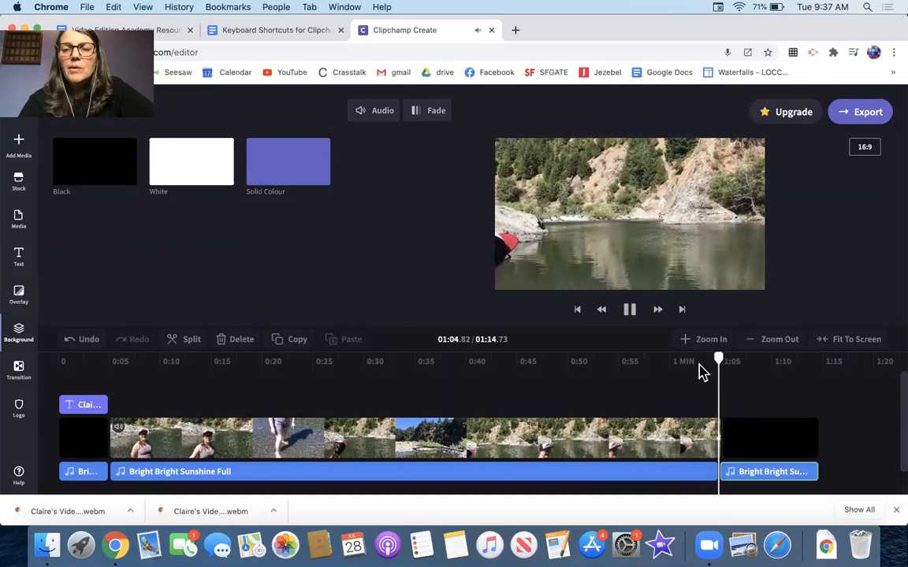
key("space")
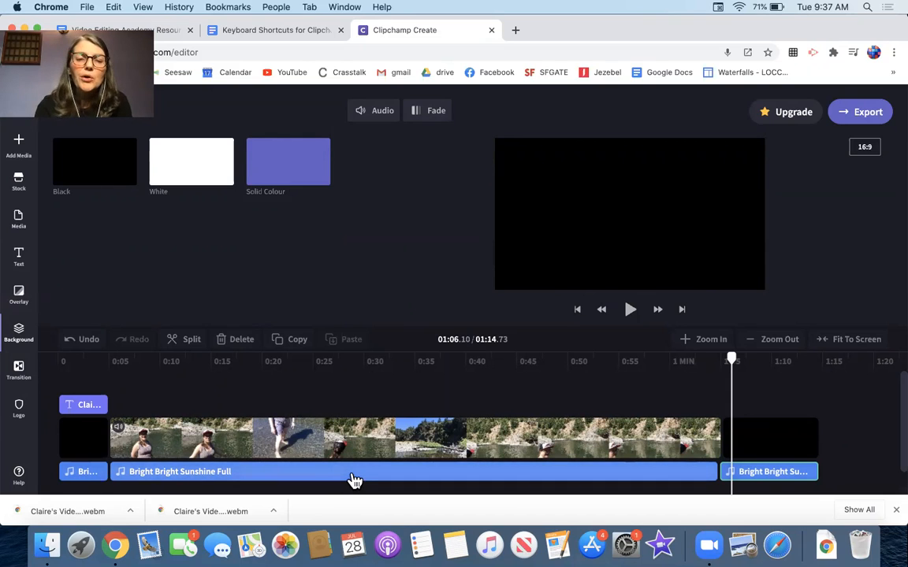
Delete the long music section under the river video.
left_click(353, 479)
key("Delete")
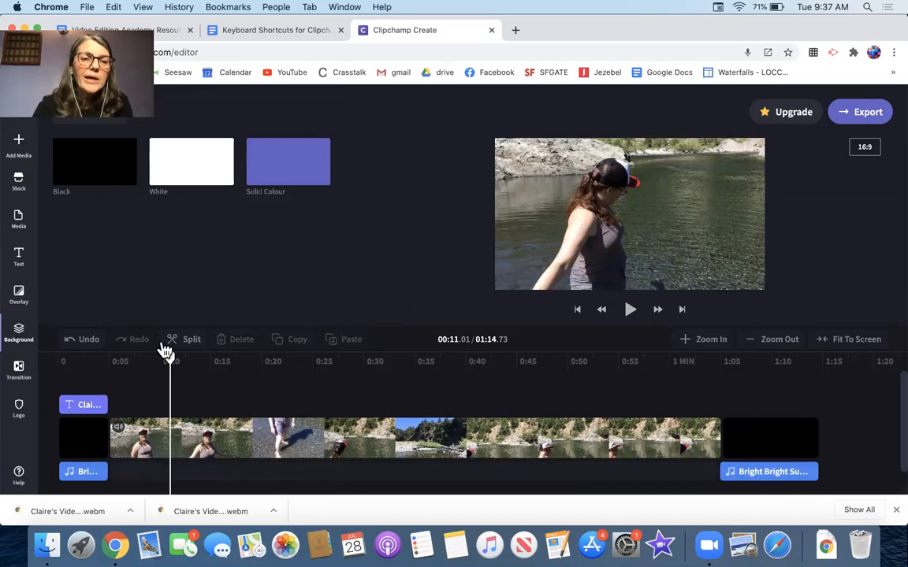
Split the river video at about 0:18.1 and 0:22.5 to isolate a short segment.
left_click_drag(171, 358, 242, 364)
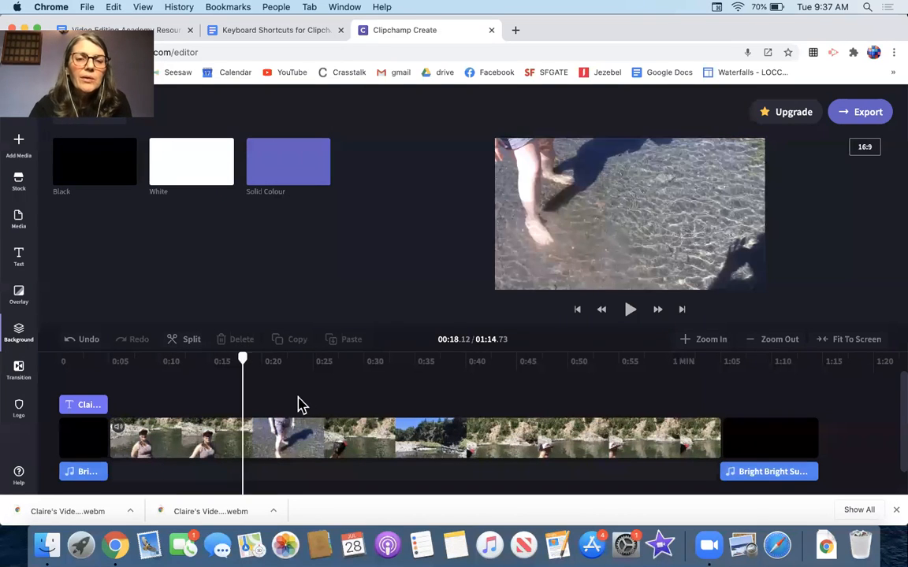
left_click(271, 447)
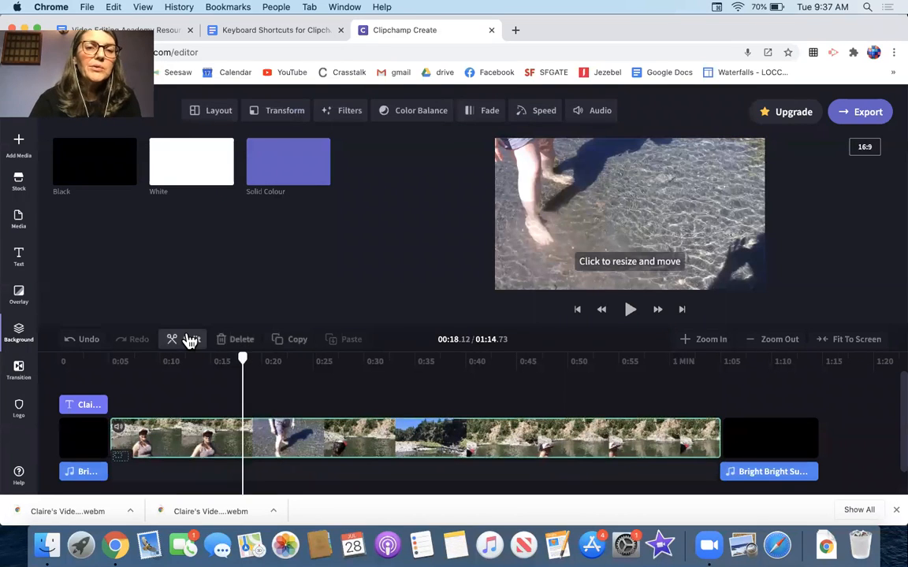
left_click(188, 339)
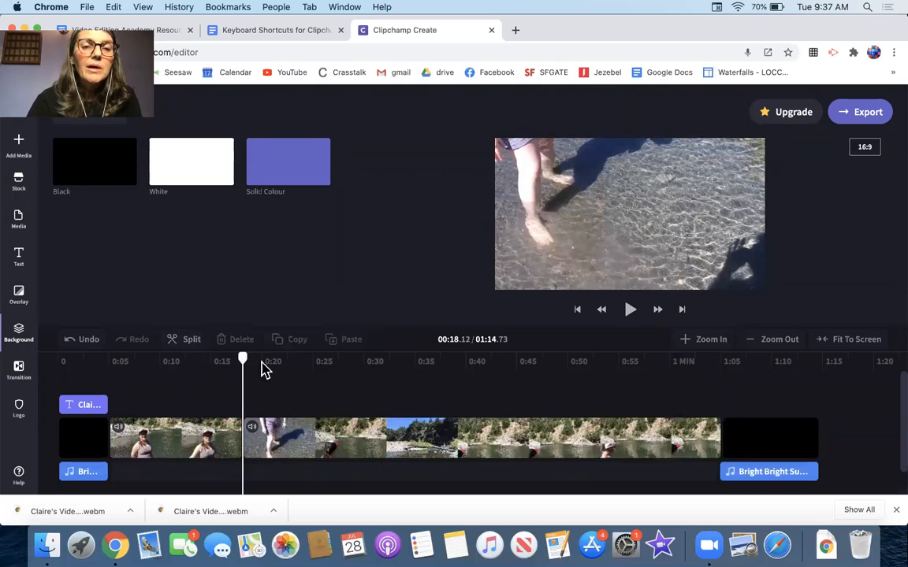
left_click(287, 370)
left_click(315, 428)
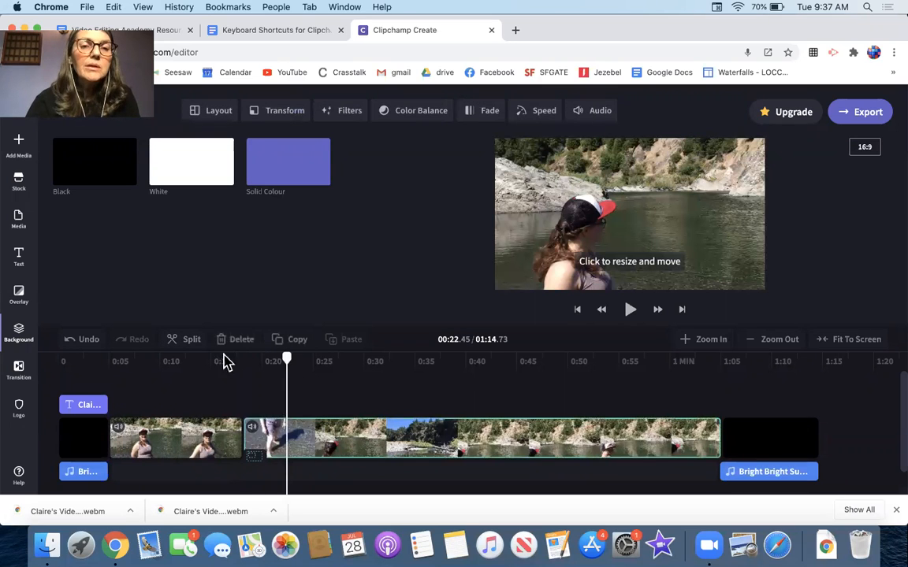
left_click(192, 339)
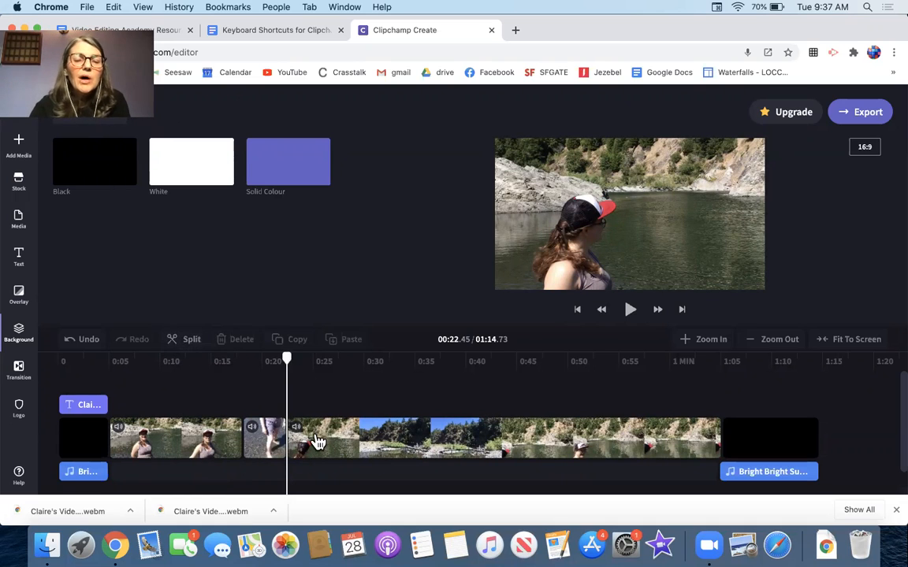
Separate the audio from the short middle segment of the river video.
left_click(319, 441)
left_click(269, 446)
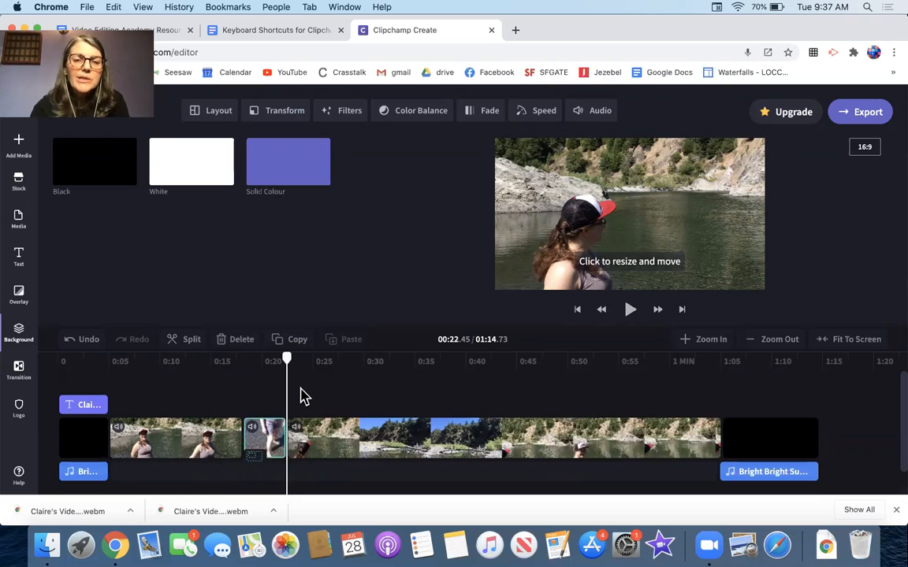
left_click_drag(290, 367, 245, 368)
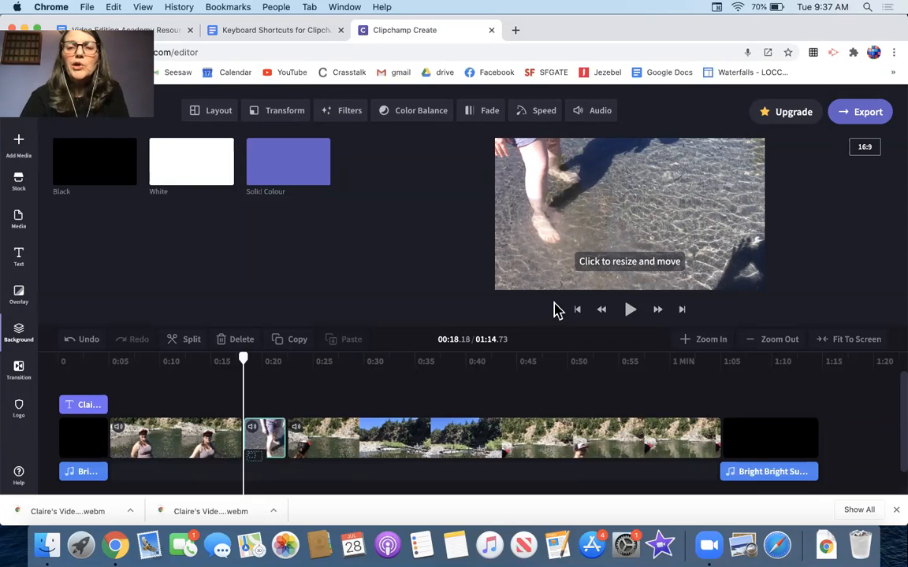
left_click(599, 112)
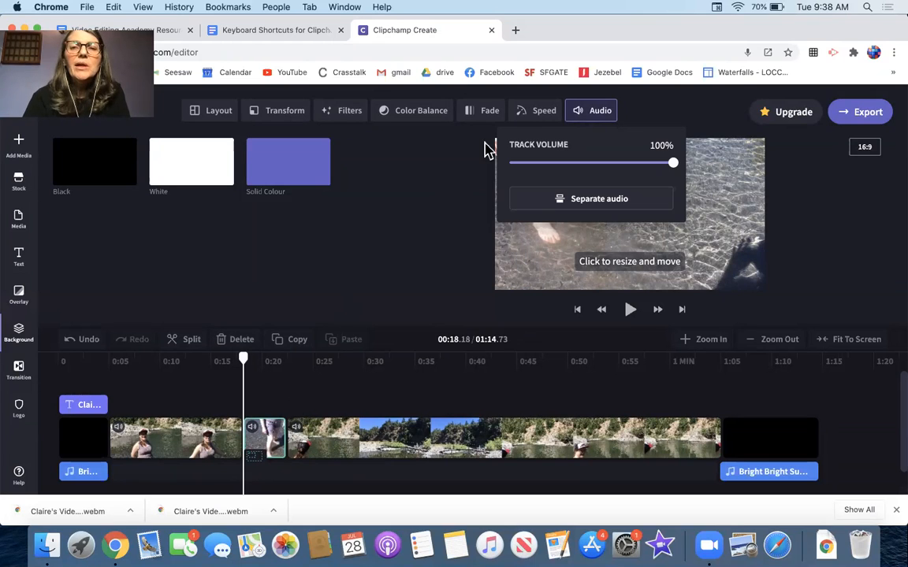
left_click(596, 200)
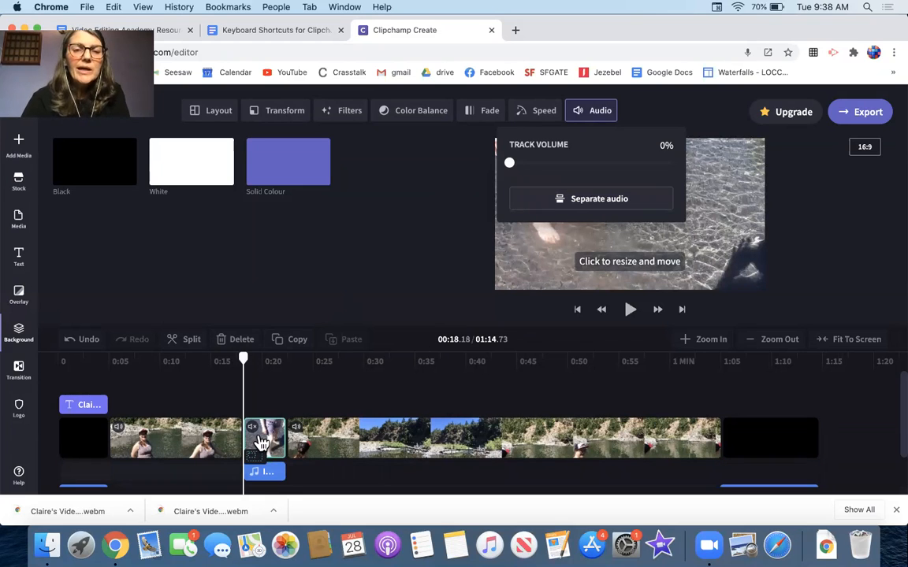
Delete the short video segment above its separated audio and fill the gap with the dog-and-cat photo.
key("Delete")
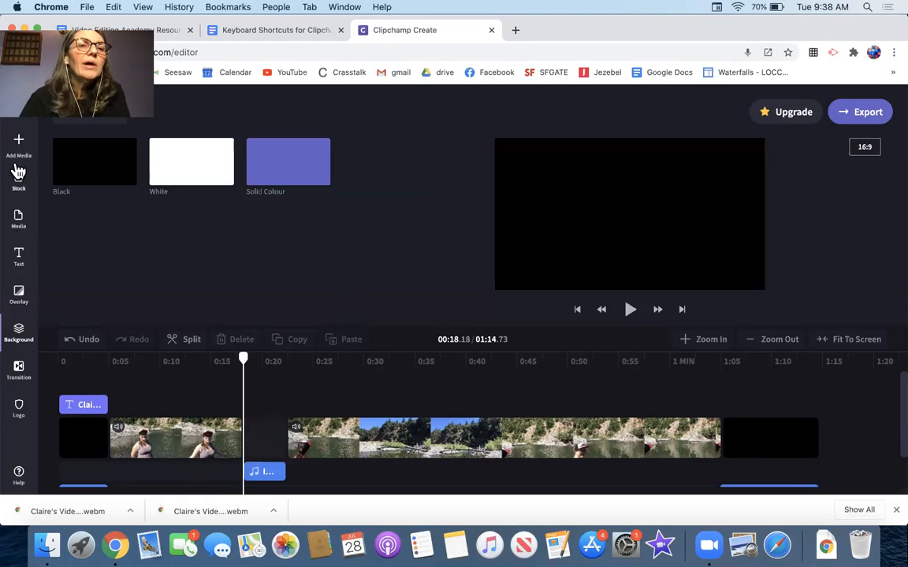
right_click(16, 168)
left_click(20, 147)
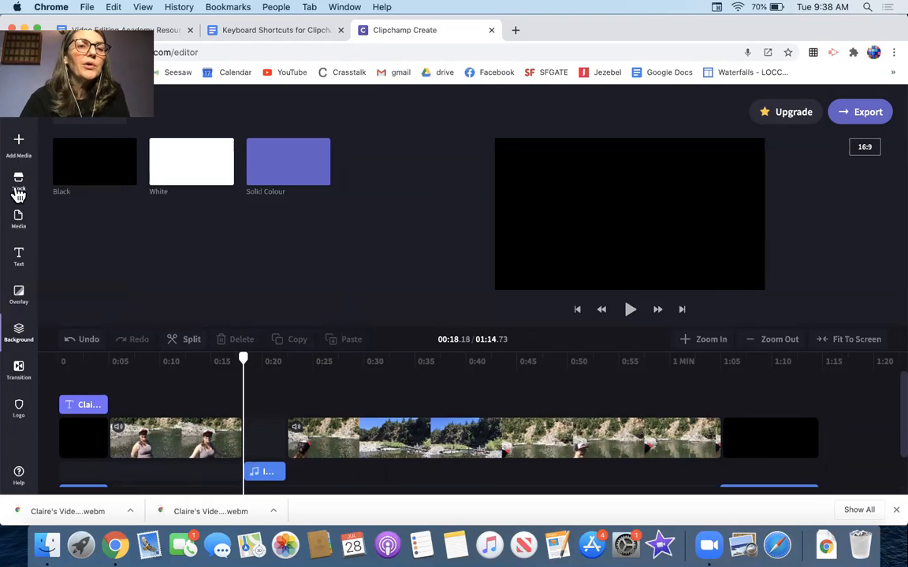
left_click(19, 222)
mouse_move(288, 165)
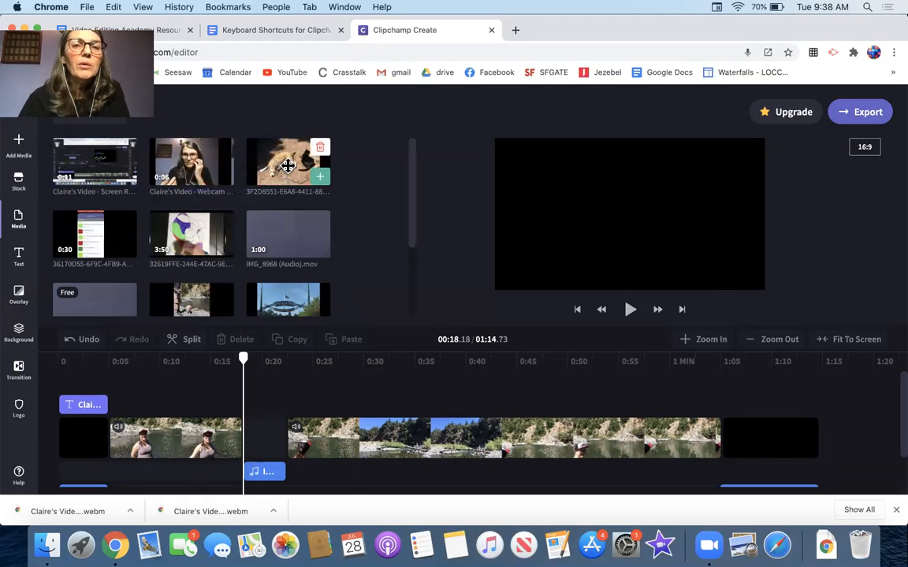
left_click_drag(289, 166, 264, 433)
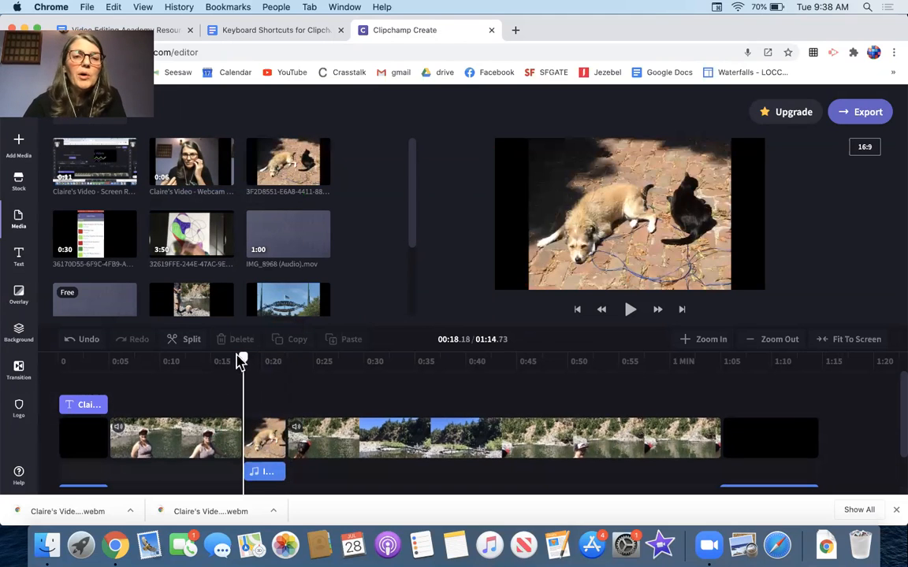
Play the timeline from just before the dog-and-cat photo to check the photo over the separated audio.
left_click_drag(239, 362, 176, 371)
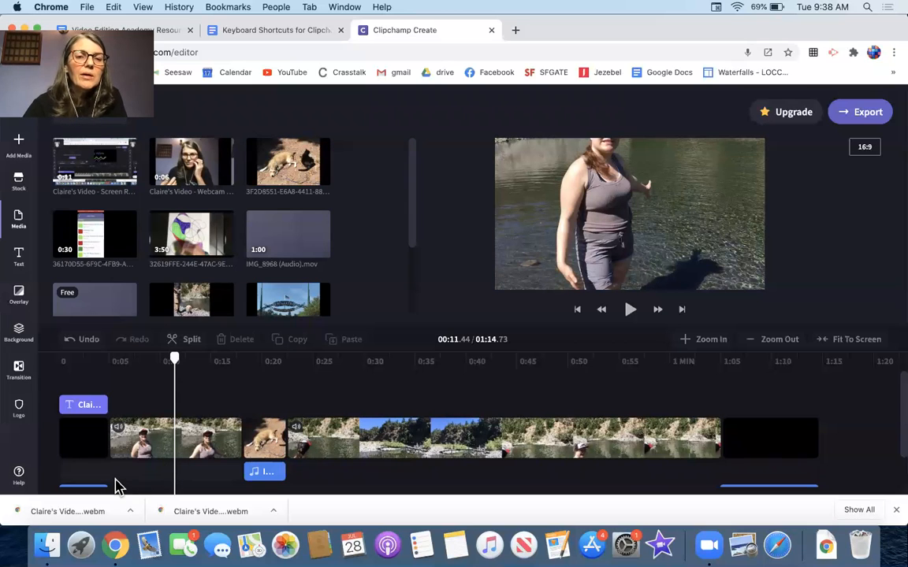
scroll(116, 487, "down", 2)
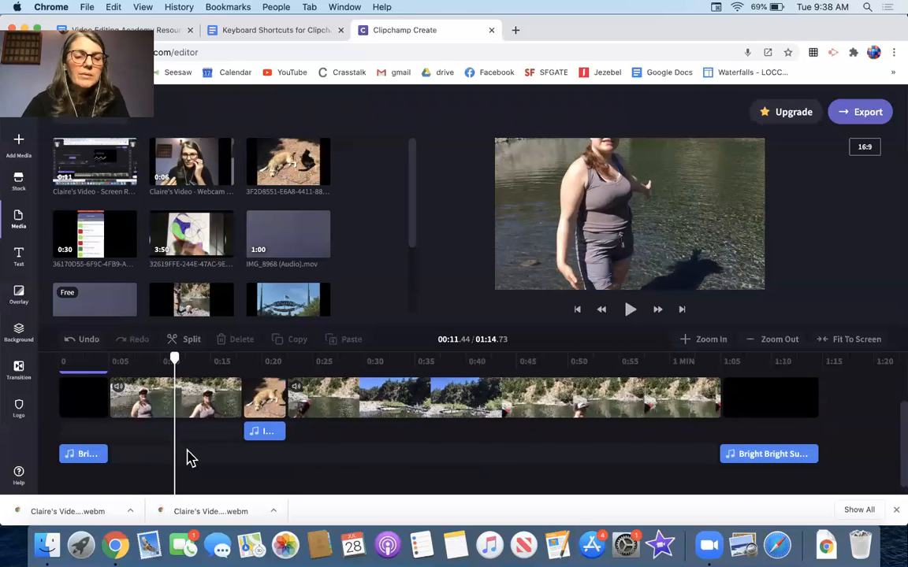
left_click_drag(174, 360, 211, 367)
key("space")
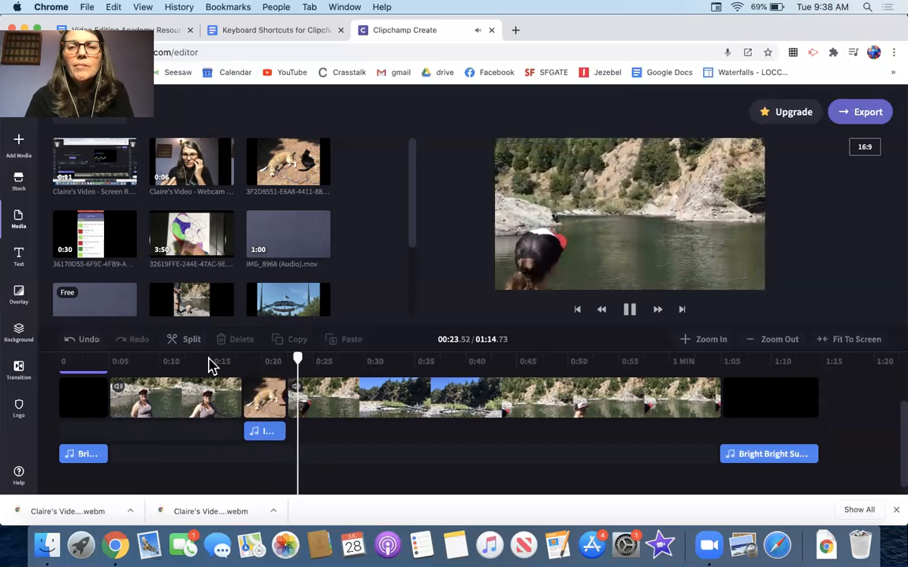
key("space")
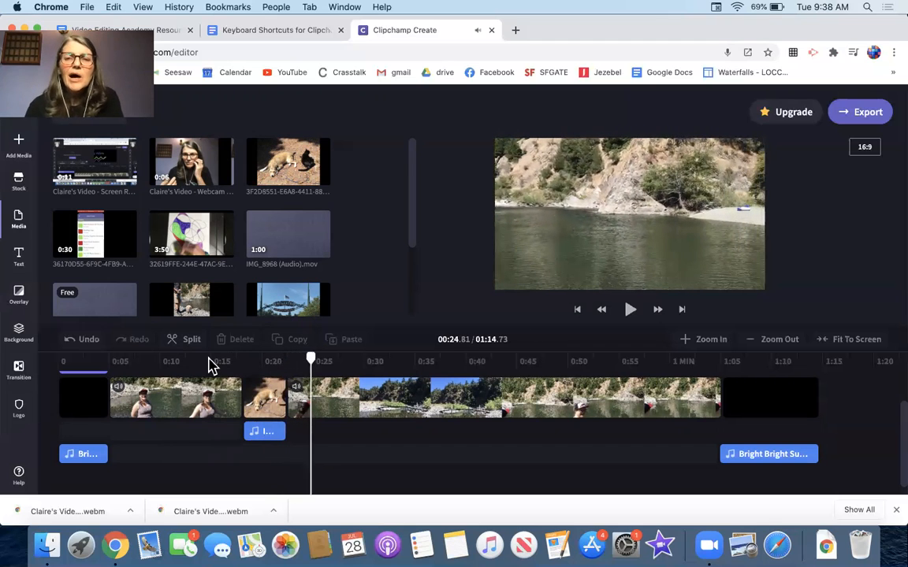
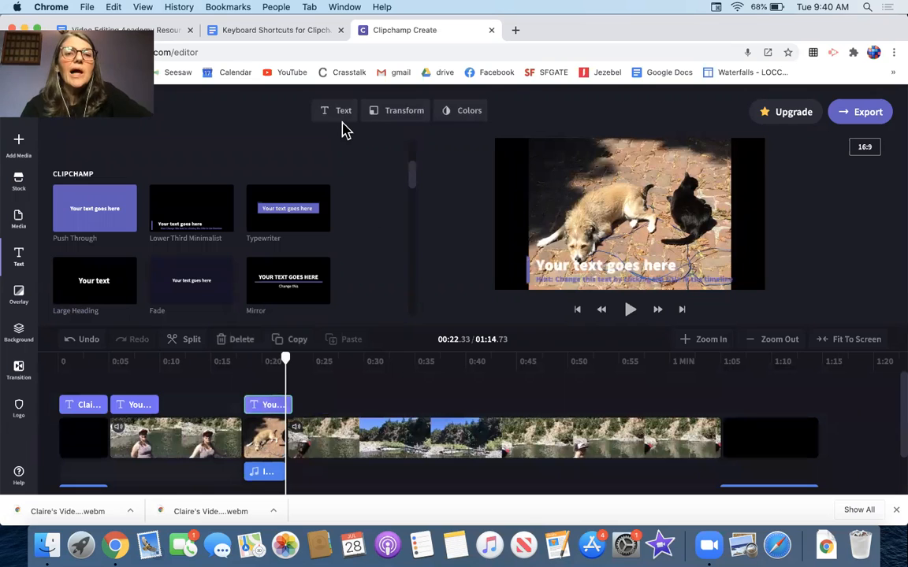
Set the text of the title above the dog-and-cat photo to "Zoa and Spuddy".
left_click(340, 119)
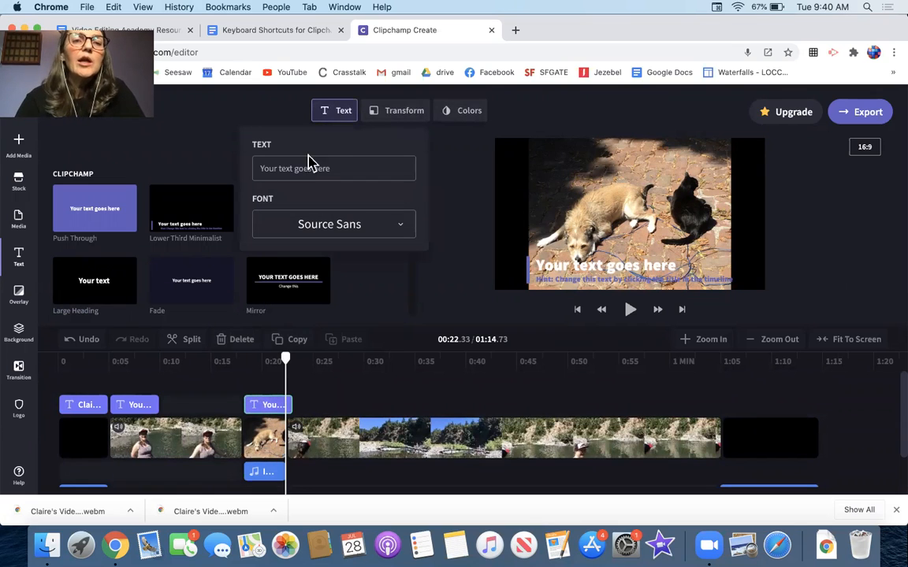
type("Zoa")
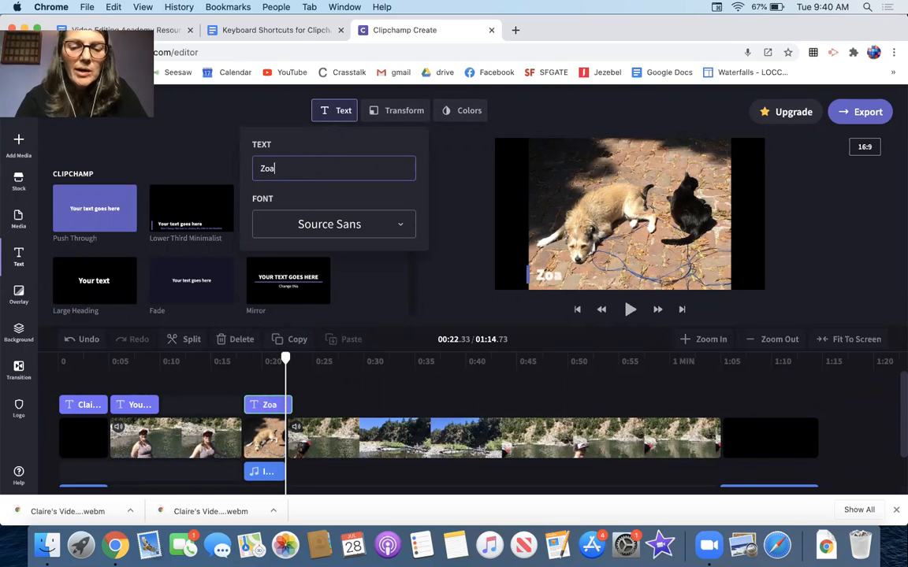
type(" andf Spuddy")
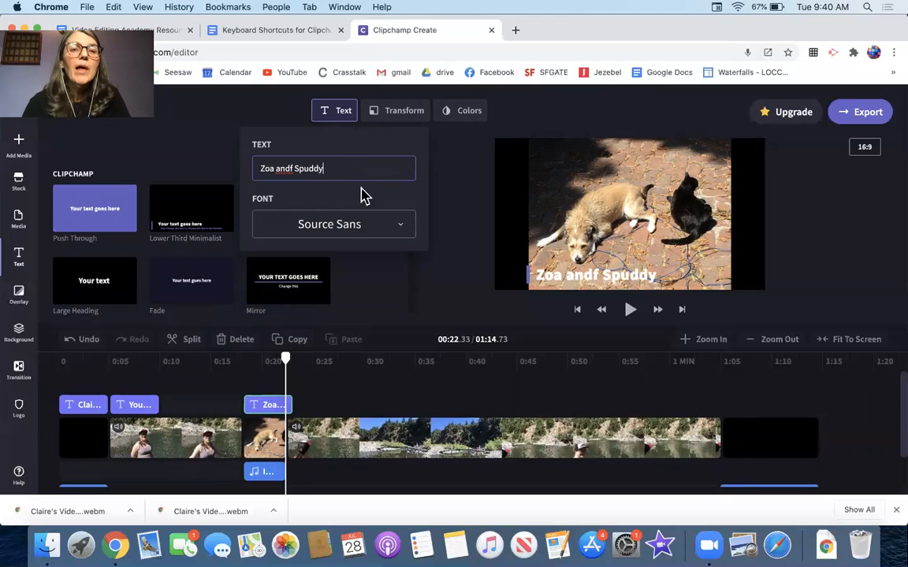
left_click(294, 169)
key("BackSpace")
key("BackSpace")
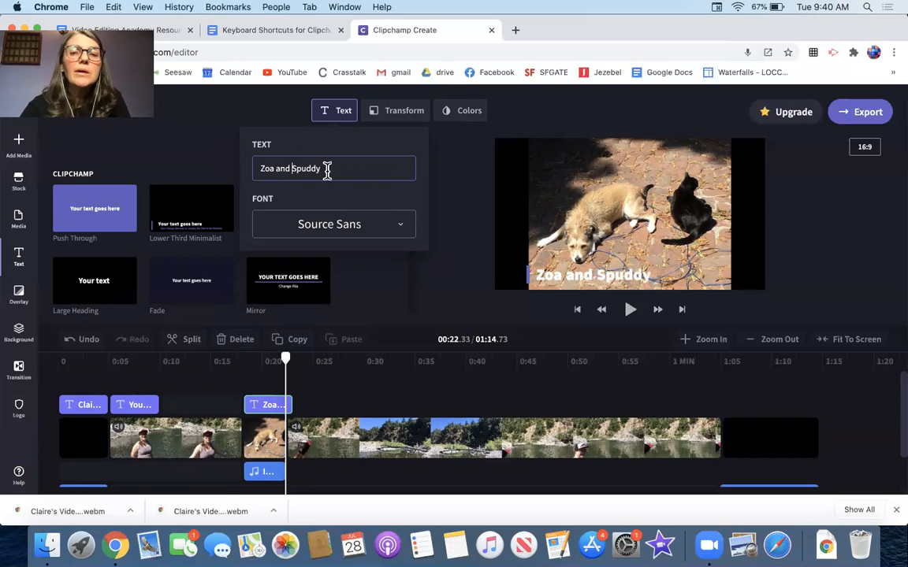
left_click(455, 235)
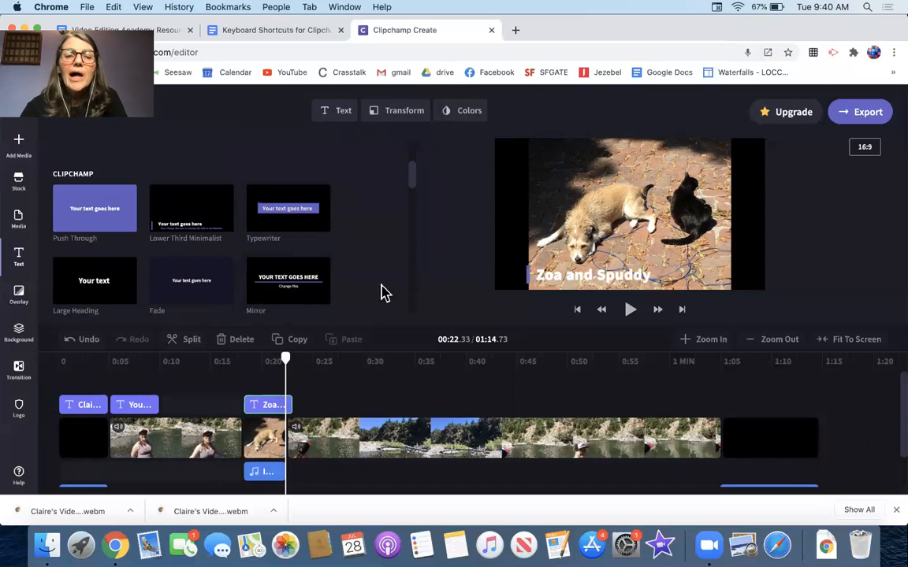
Play the timeline from about 0:16 to preview the title over the dog-and-cat photo.
left_click_drag(285, 361, 223, 361)
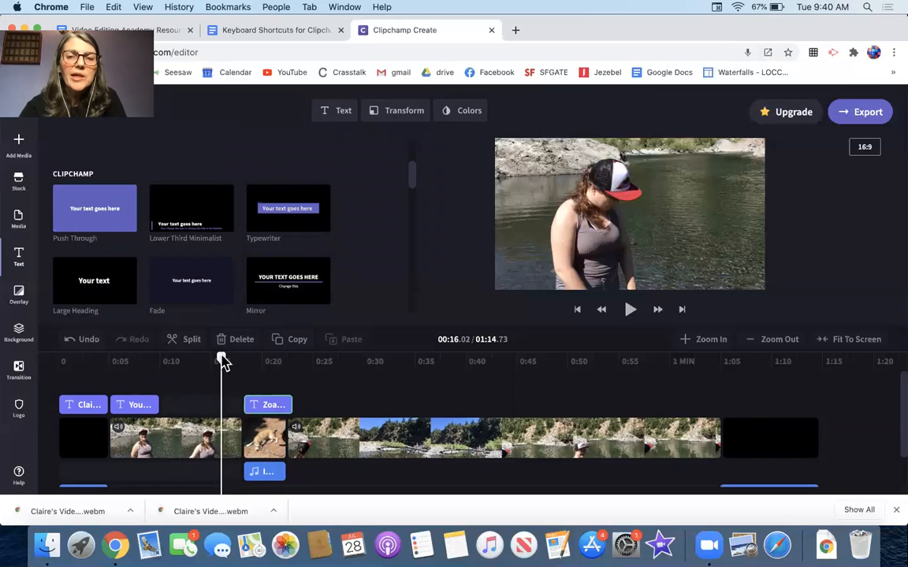
key("space")
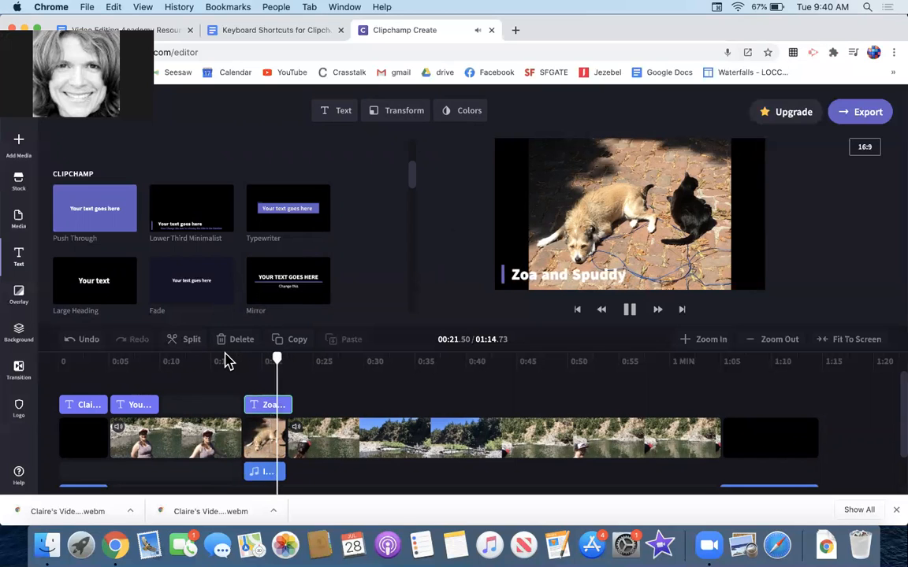
key("space")
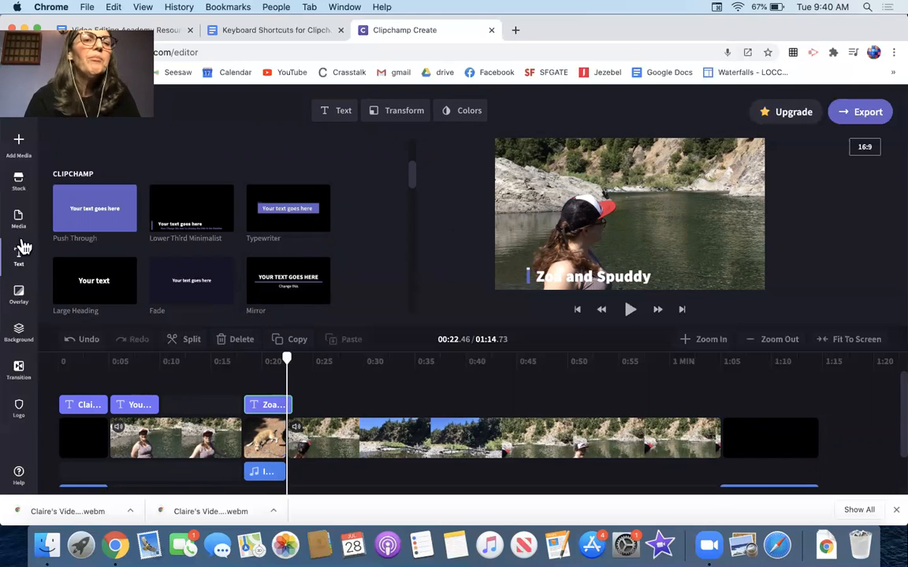
Bring up the screen recorder, then switch to Photos and open the 0:21 lake sunset video.
left_click(20, 147)
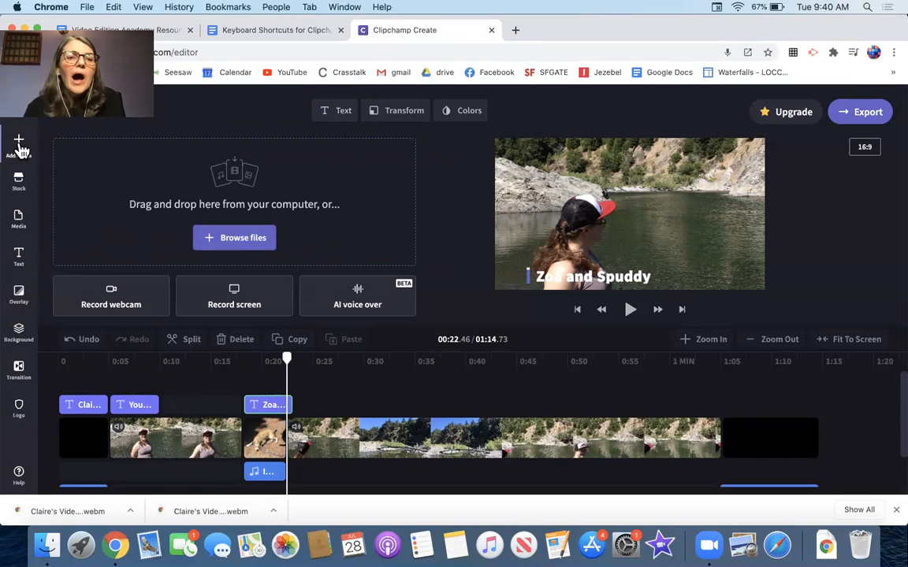
left_click(229, 310)
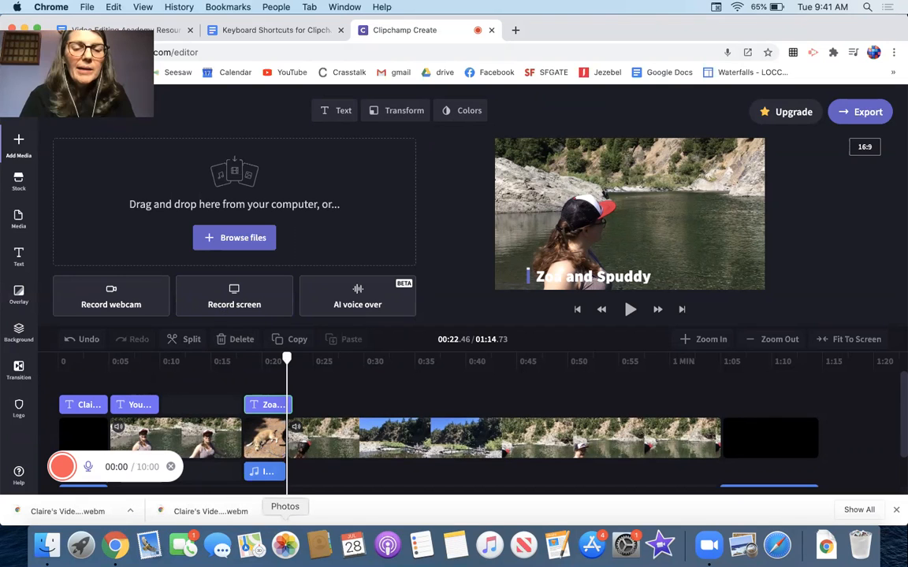
left_click(285, 546)
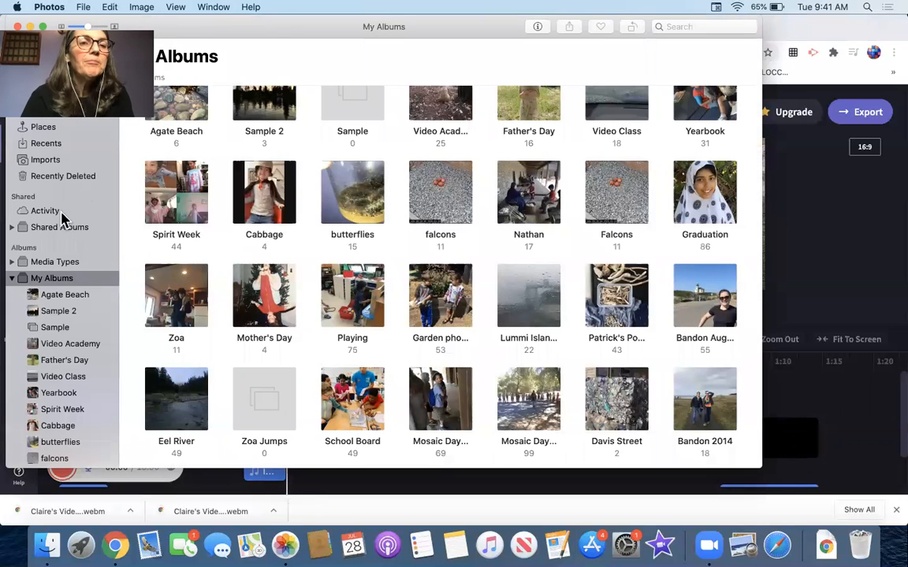
left_click(57, 261)
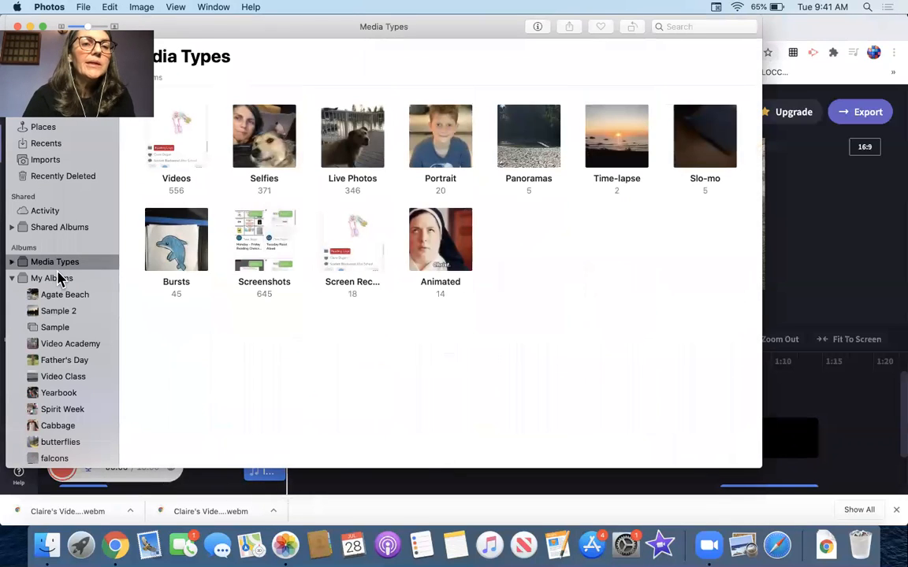
left_click(11, 262)
left_click(56, 278)
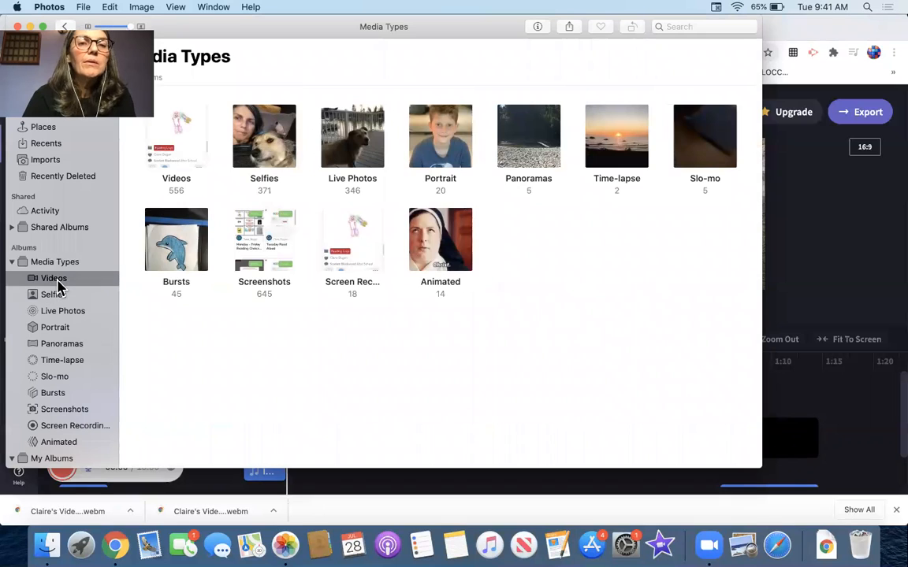
scroll(254, 189, "up", 5)
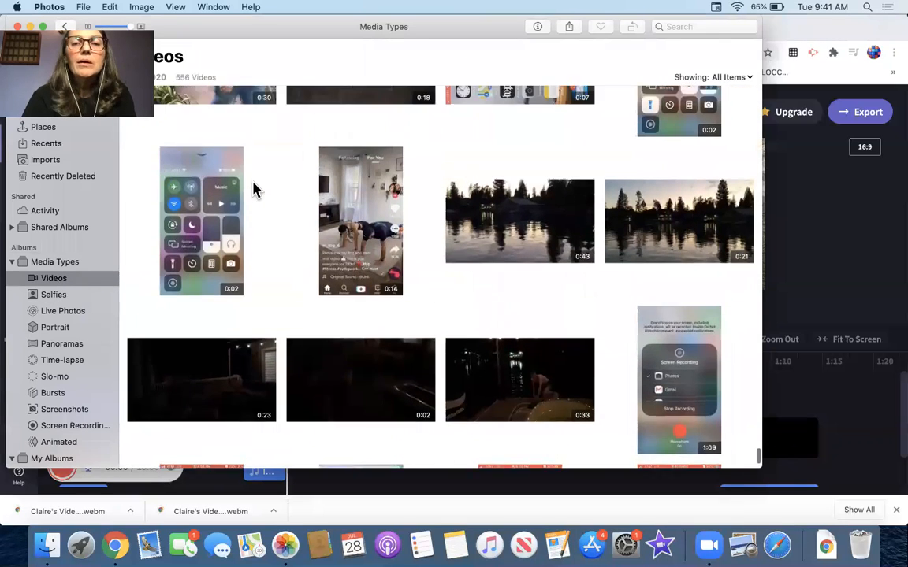
left_click(638, 306)
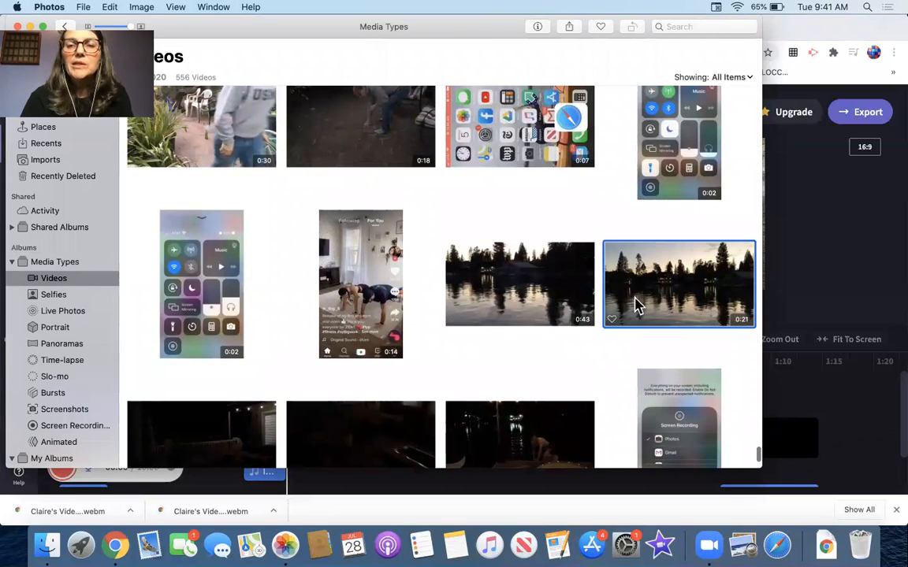
double_click(690, 287)
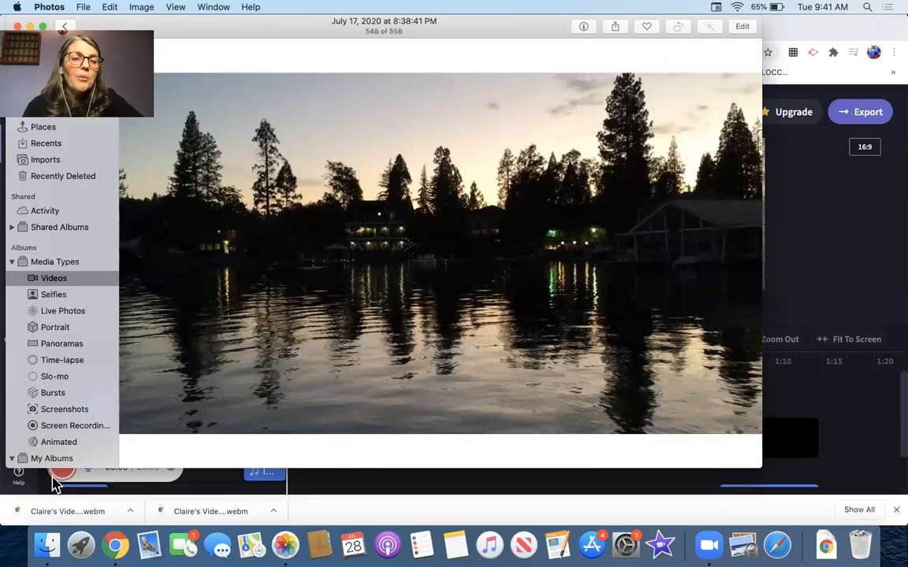
Return to Clipchamp and start a screen recording that shares the entire screen.
left_click(16, 525)
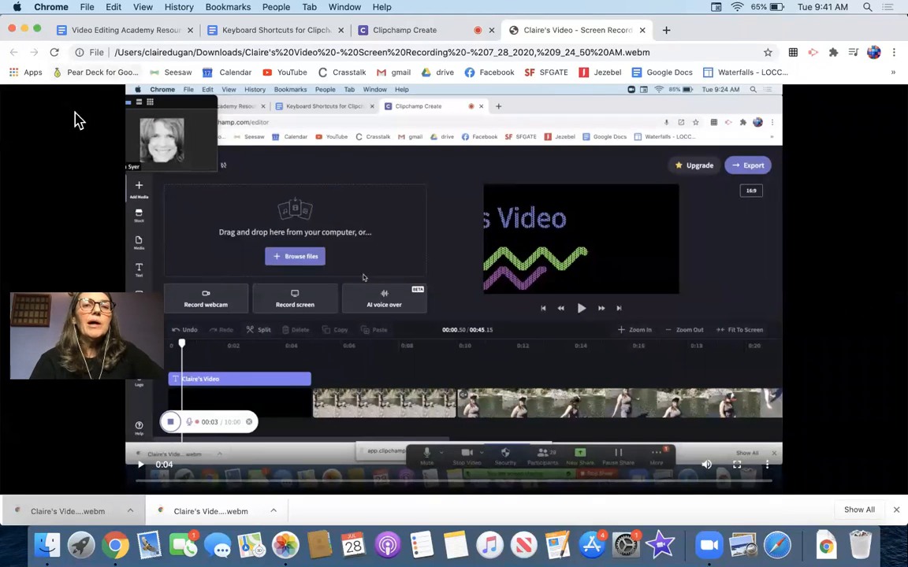
left_click(415, 32)
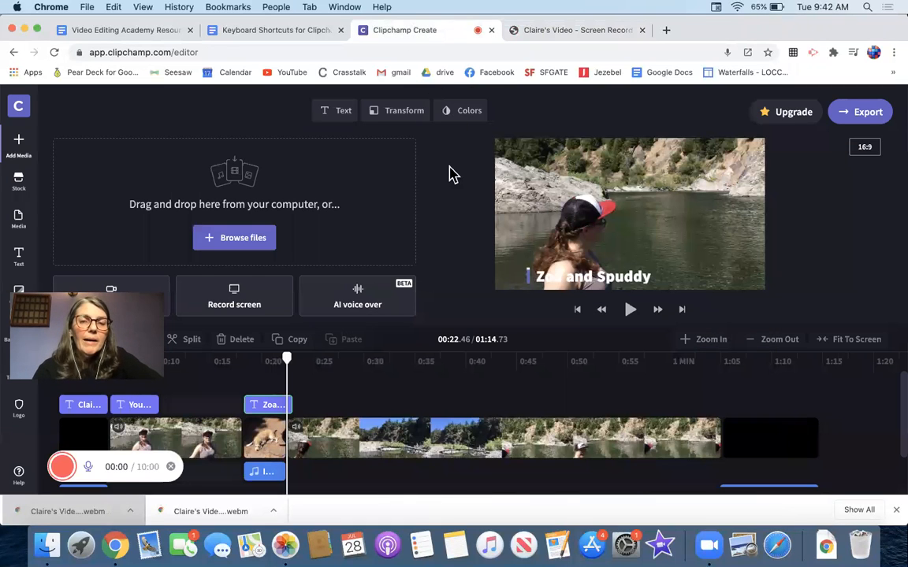
left_click(63, 469)
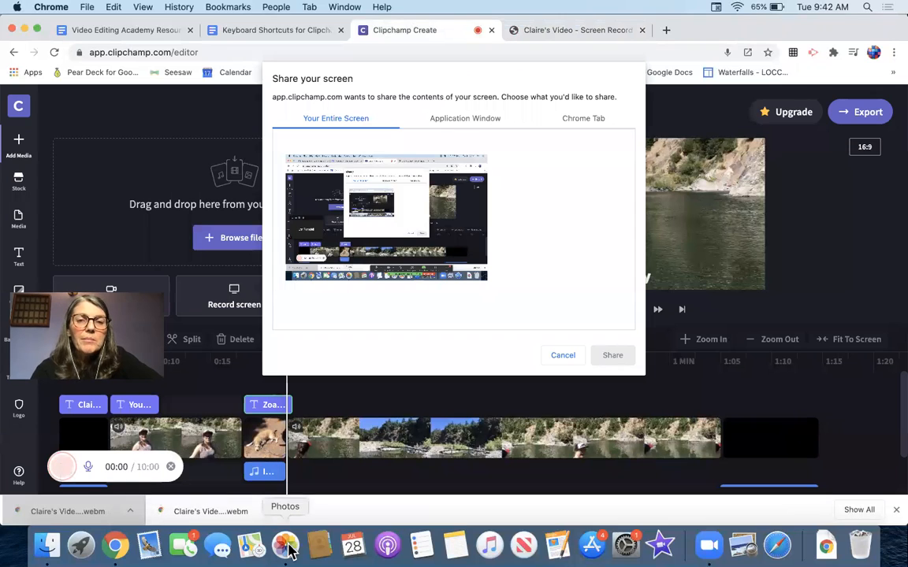
left_click(386, 240)
left_click(612, 356)
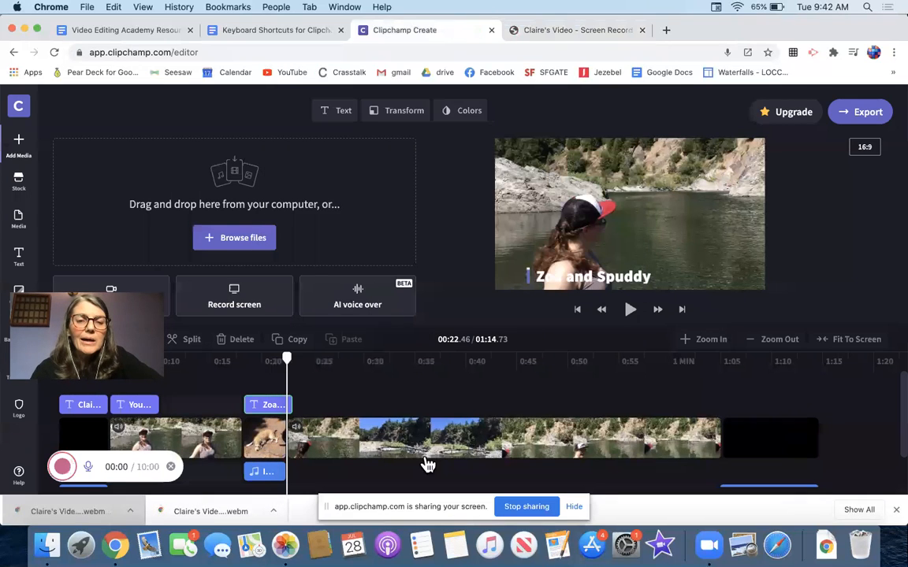
Switch to Photos and play the lake sunset video for the recording, pausing it before its end.
left_click(287, 545)
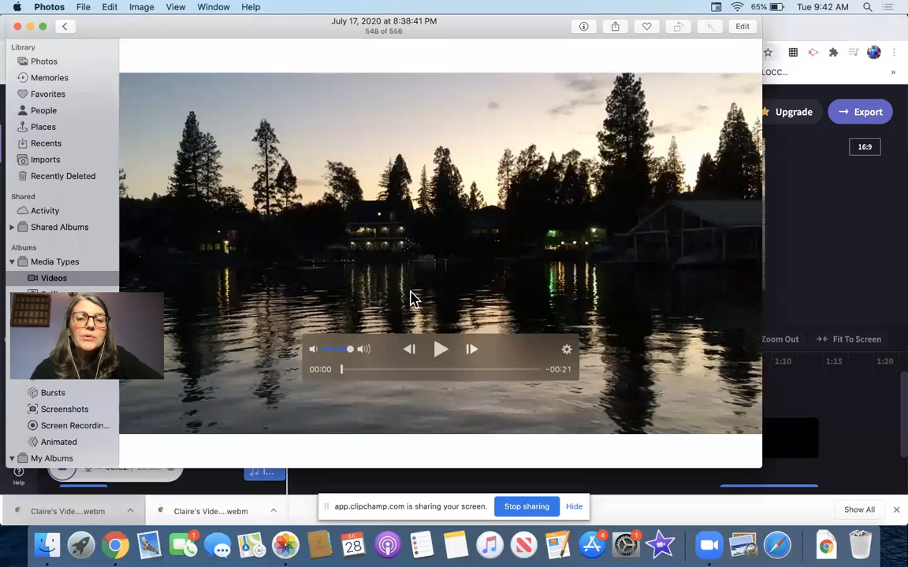
left_click(441, 352)
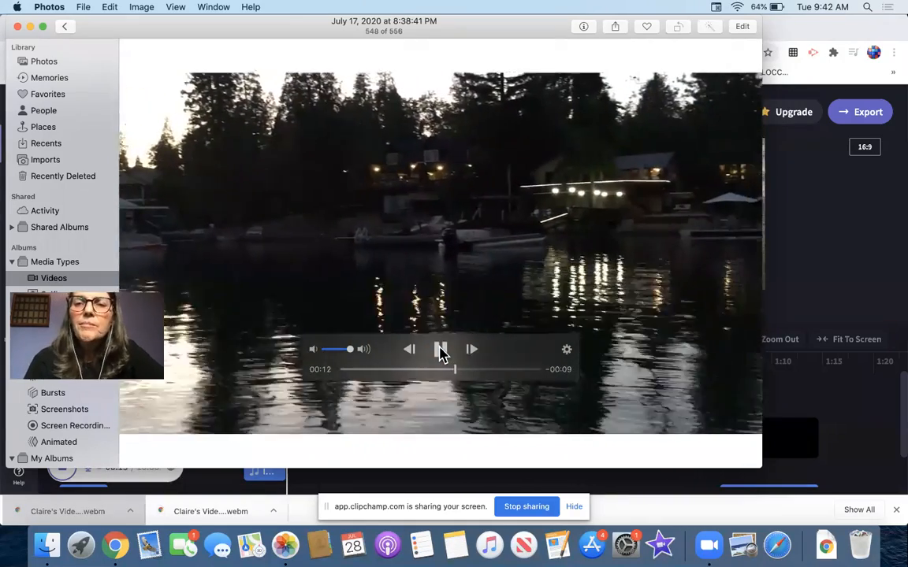
left_click(440, 352)
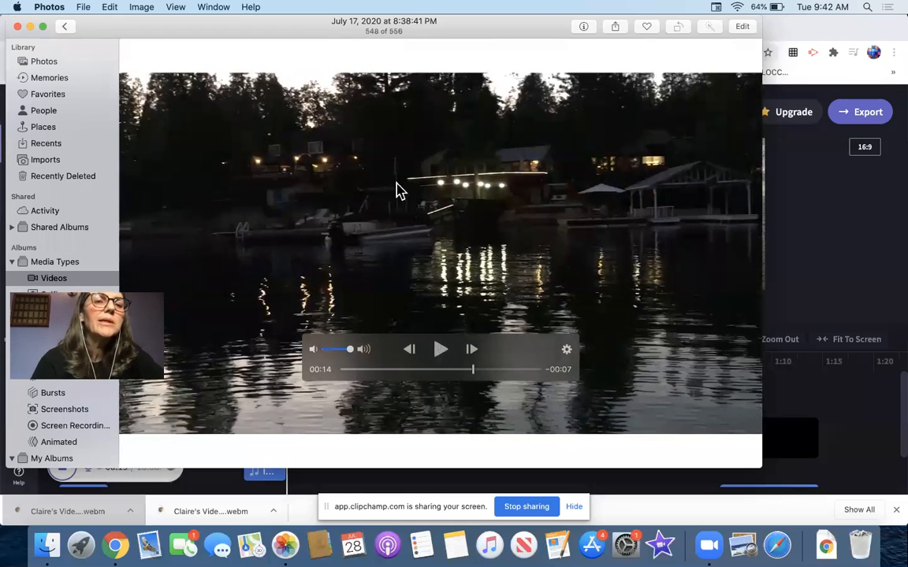
Return to Clipchamp and stop the screen recording.
left_click(114, 520)
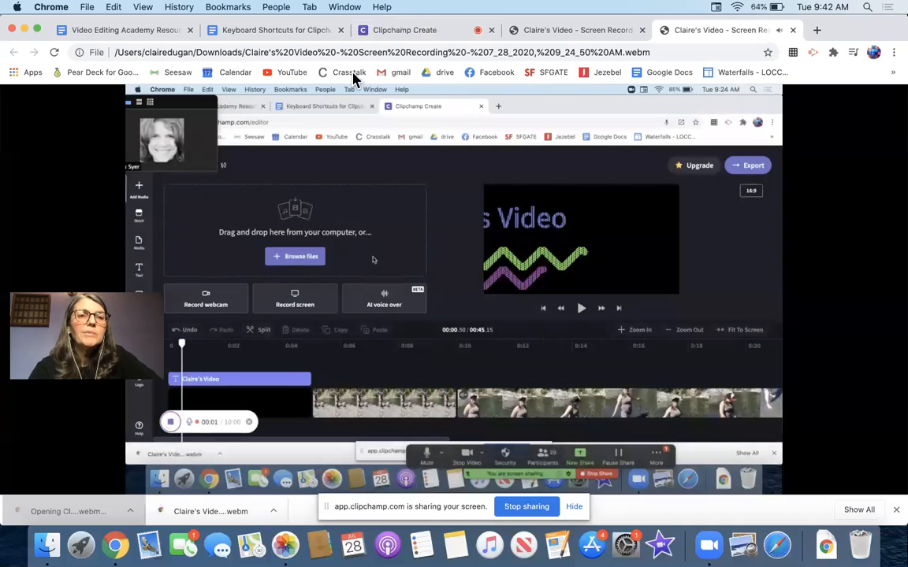
left_click(426, 30)
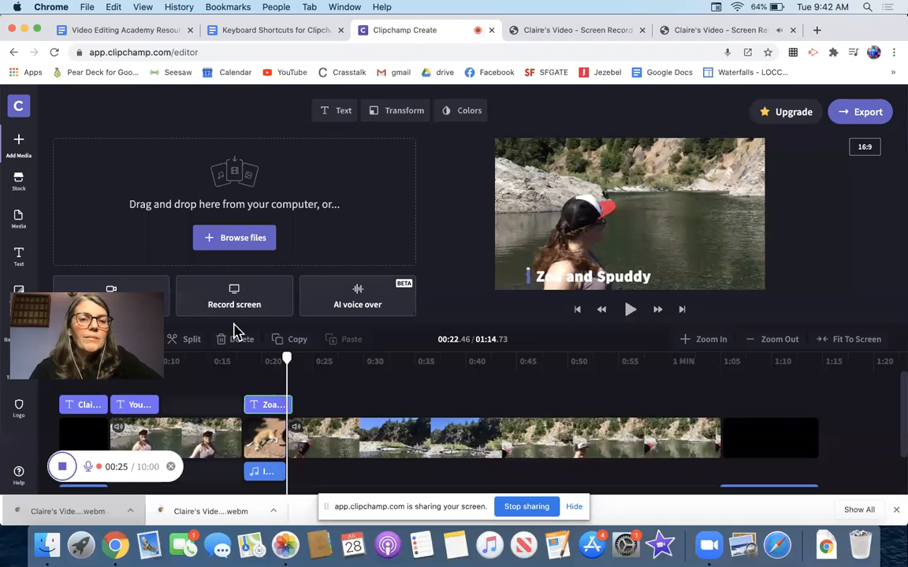
left_click(63, 467)
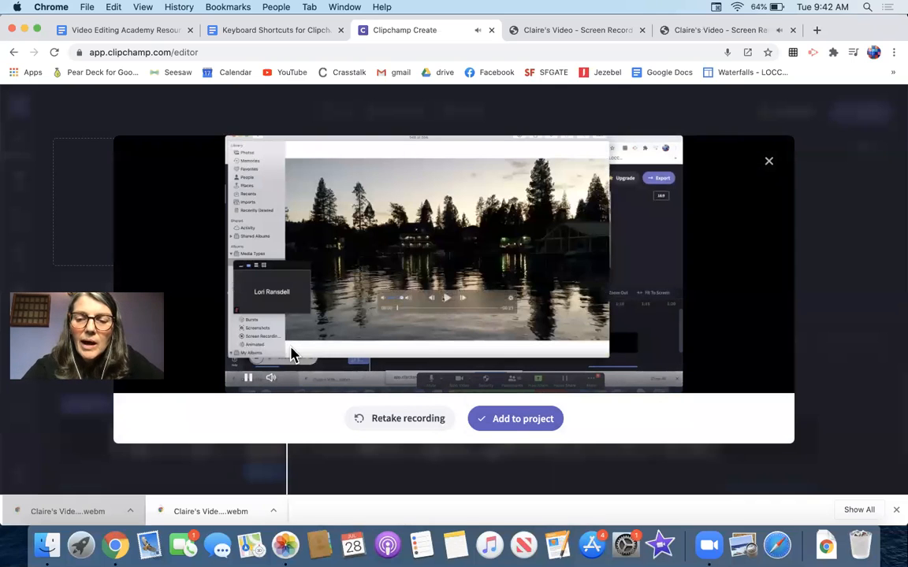
Close the two stray browser tabs showing the old recording and add the new screen recording to the project.
key("XF86AudioMute")
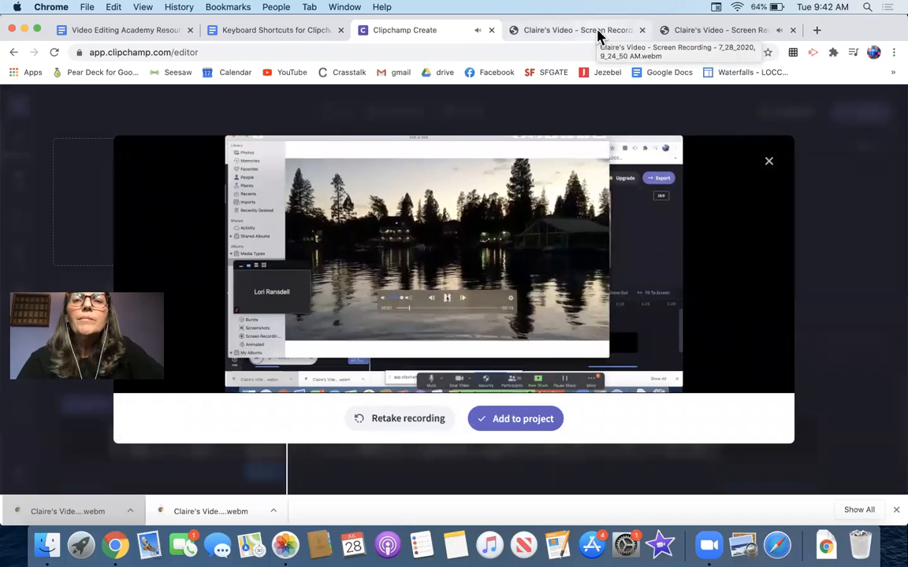
left_click(600, 33)
left_click(641, 31)
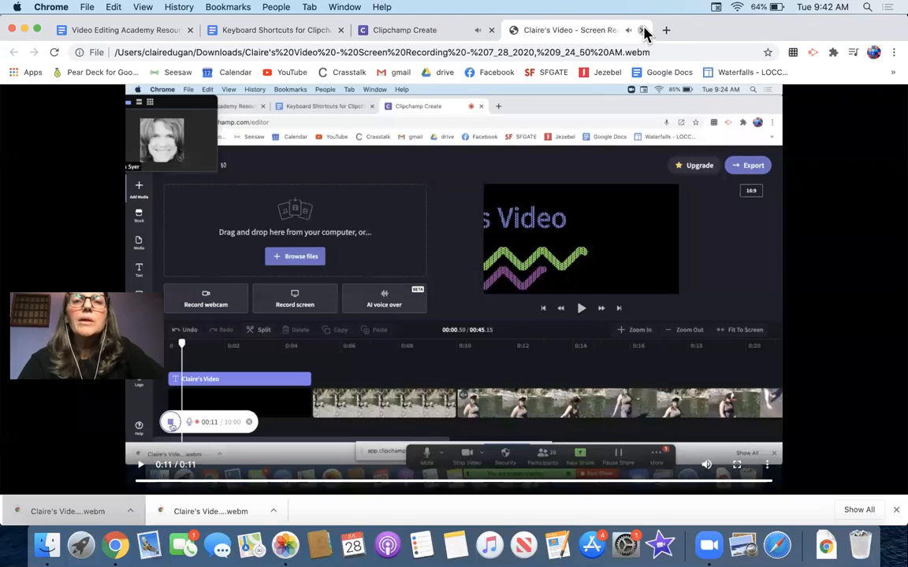
left_click(643, 32)
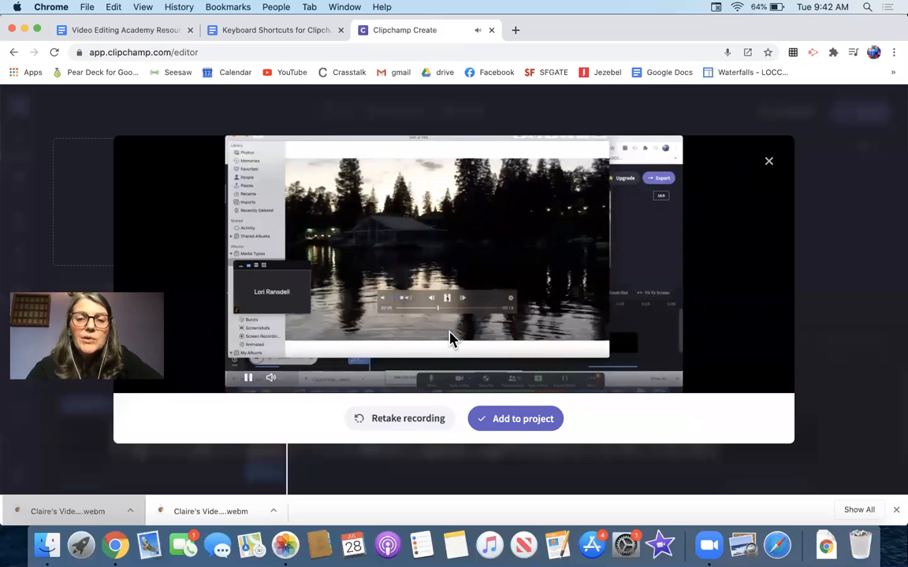
left_click(498, 426)
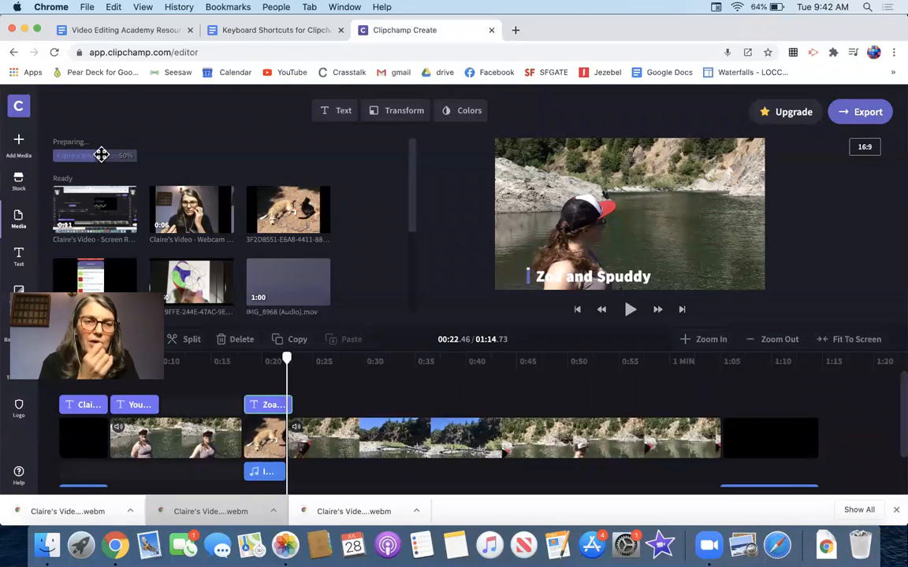
Place the new lake screen recording after the black clip at the end of the timeline and play it back briefly.
left_click_drag(155, 152, 849, 430)
left_click_drag(289, 361, 851, 403)
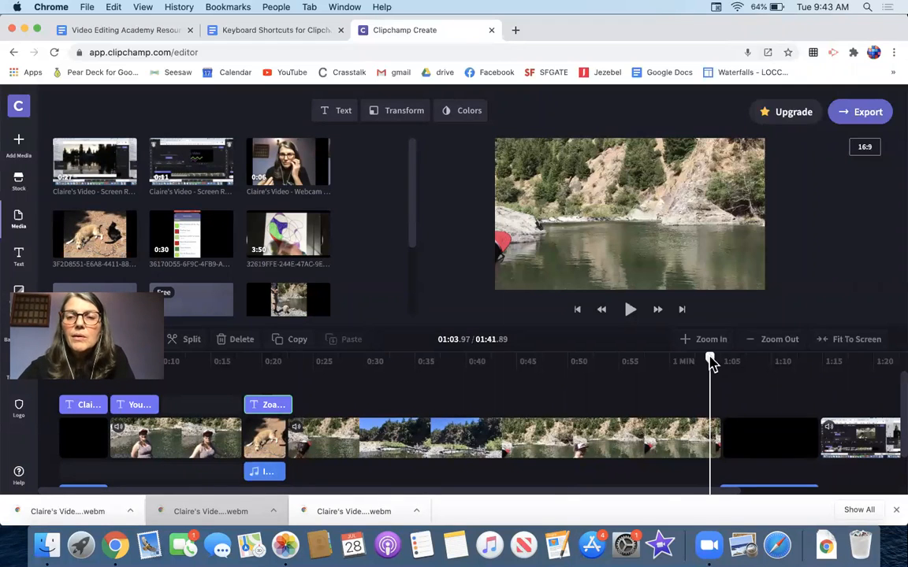
left_click_drag(712, 364, 812, 362)
key("space")
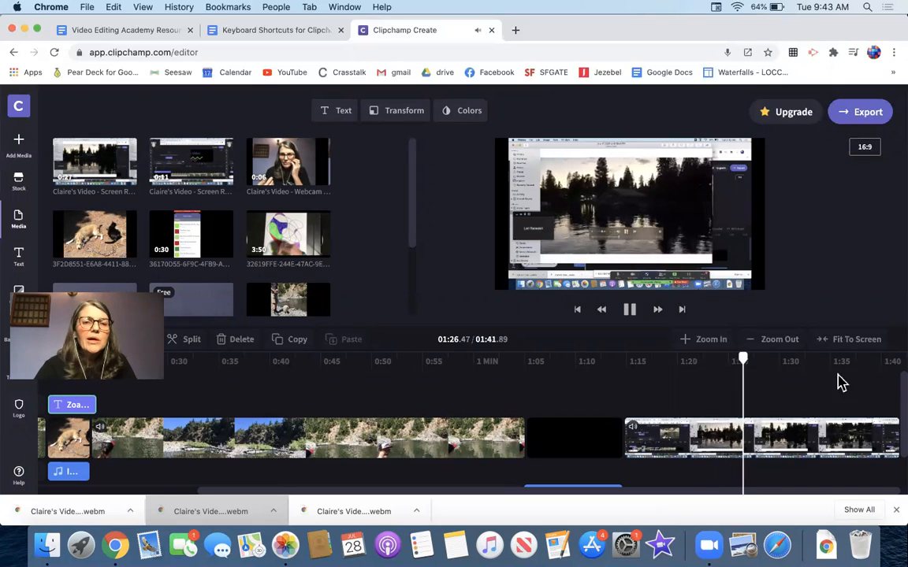
left_click(657, 435)
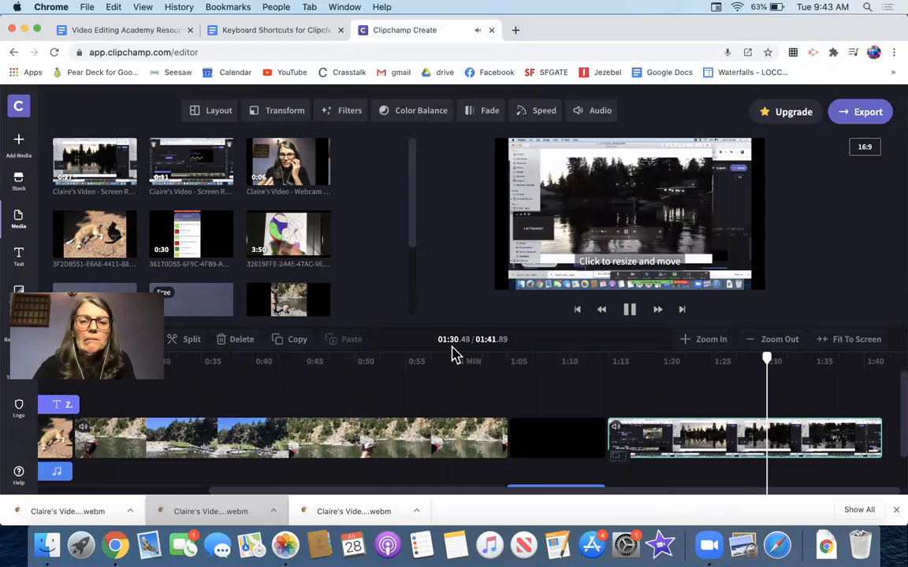
left_click(635, 311)
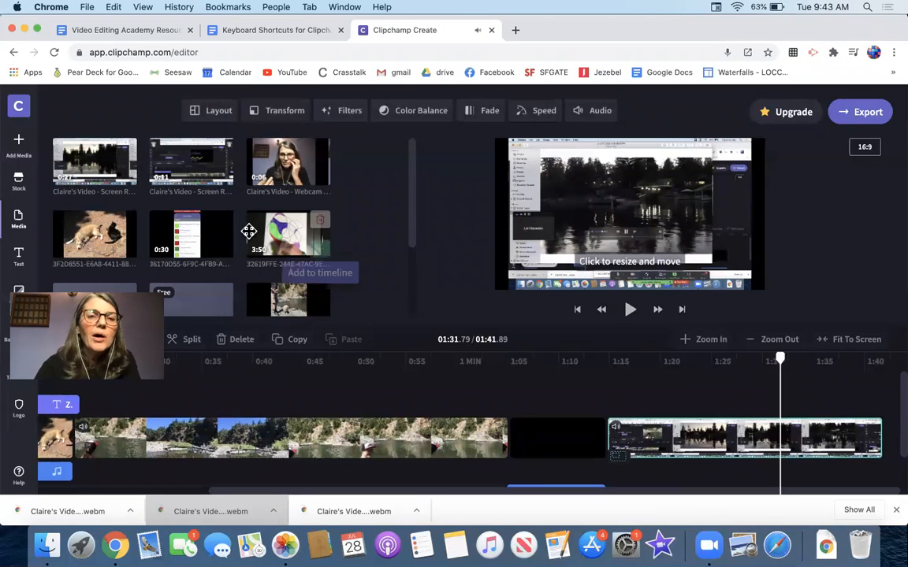
Set up another screen recording with the MacBook Pro Microphone (Built-in) as its audio source.
left_click(19, 142)
left_click(261, 314)
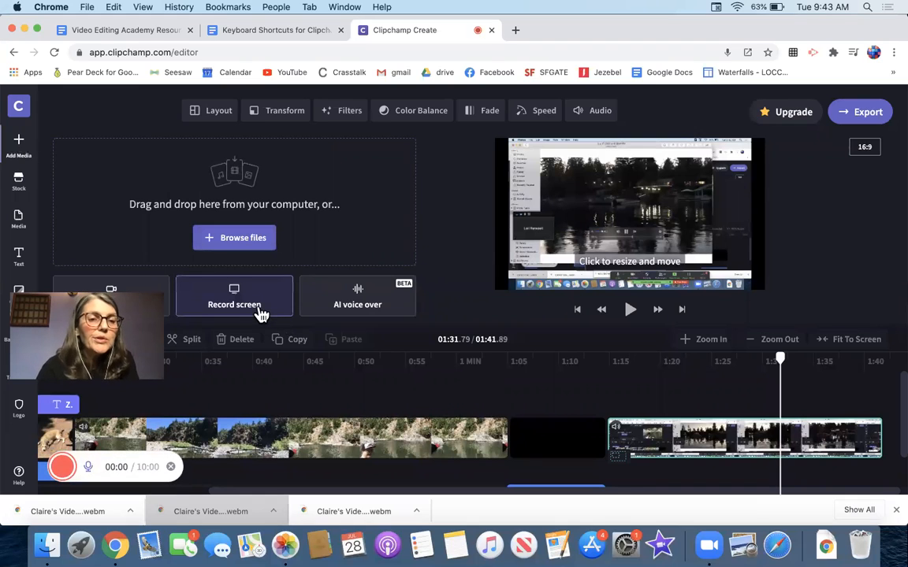
left_click(88, 467)
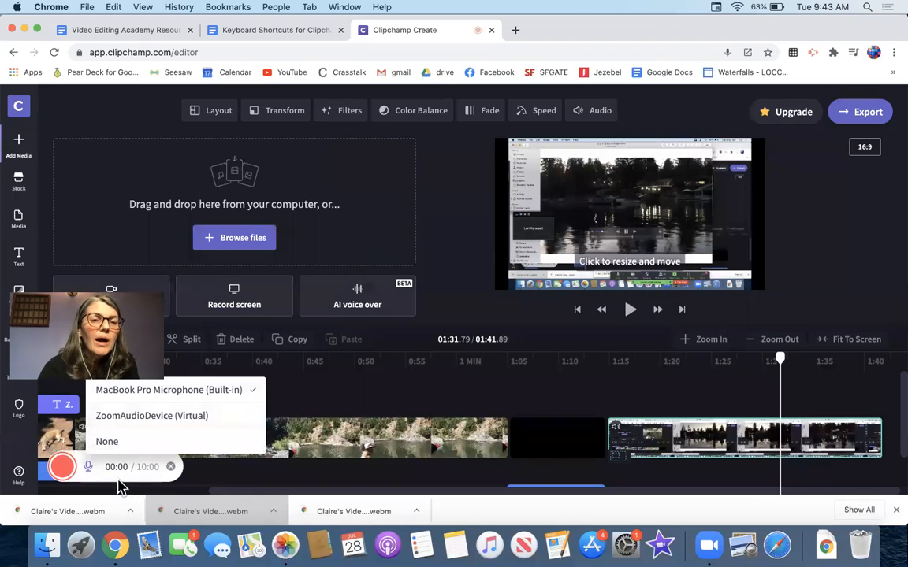
left_click(241, 391)
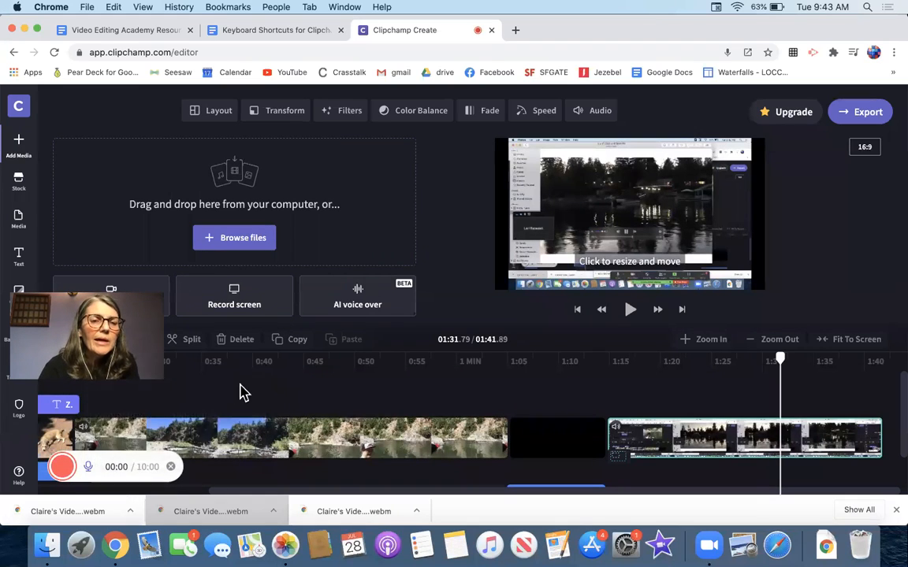
left_click(87, 467)
left_click(154, 392)
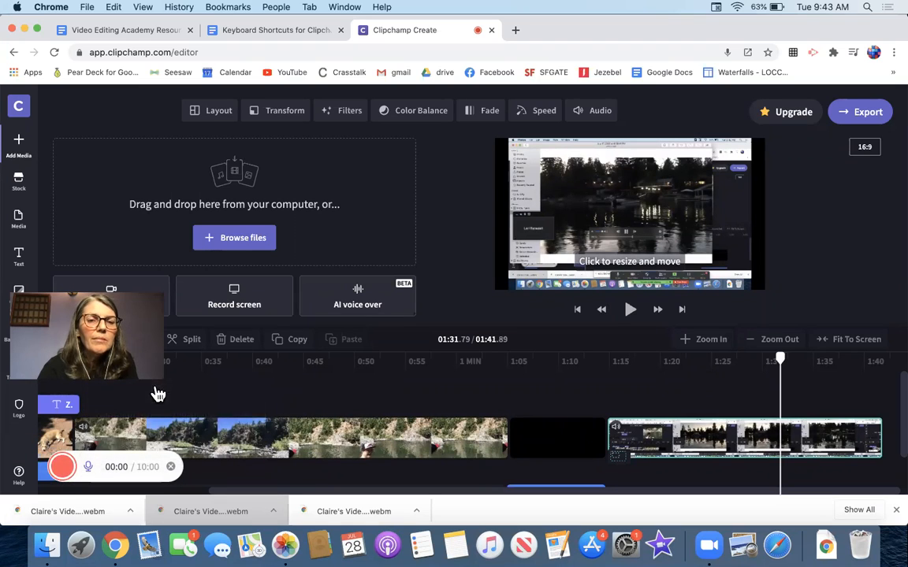
left_click(87, 466)
left_click(169, 392)
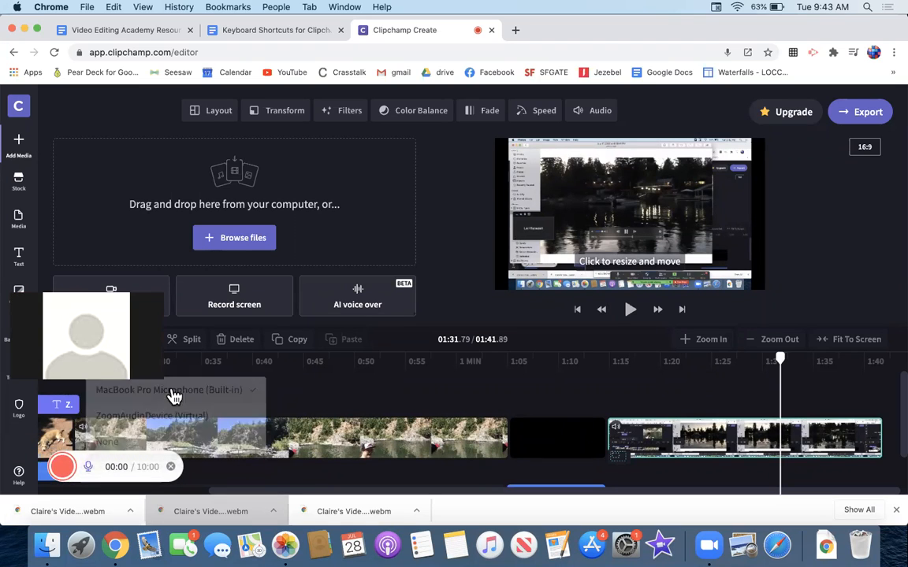
Record the entire screen for a few seconds, stop, and add the recording to the project.
left_click(59, 476)
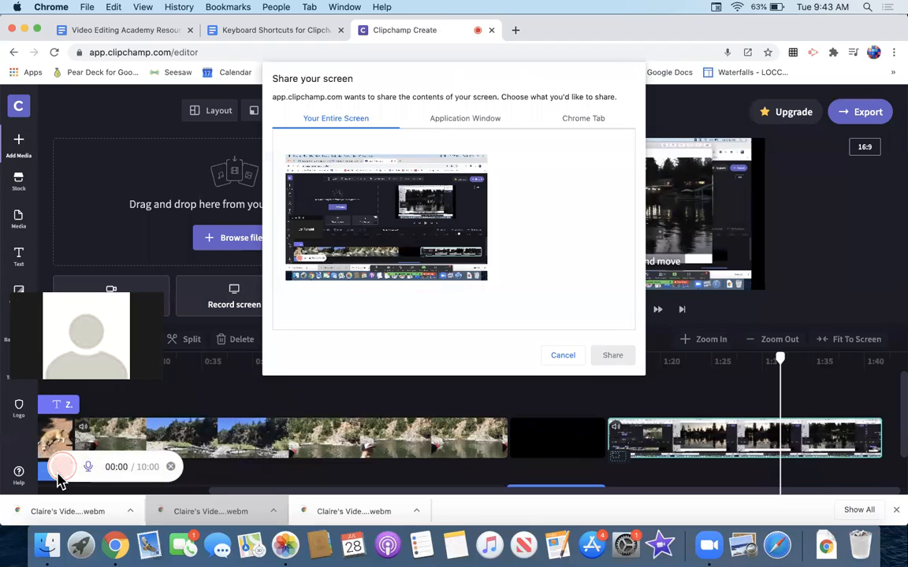
left_click(445, 237)
left_click(613, 355)
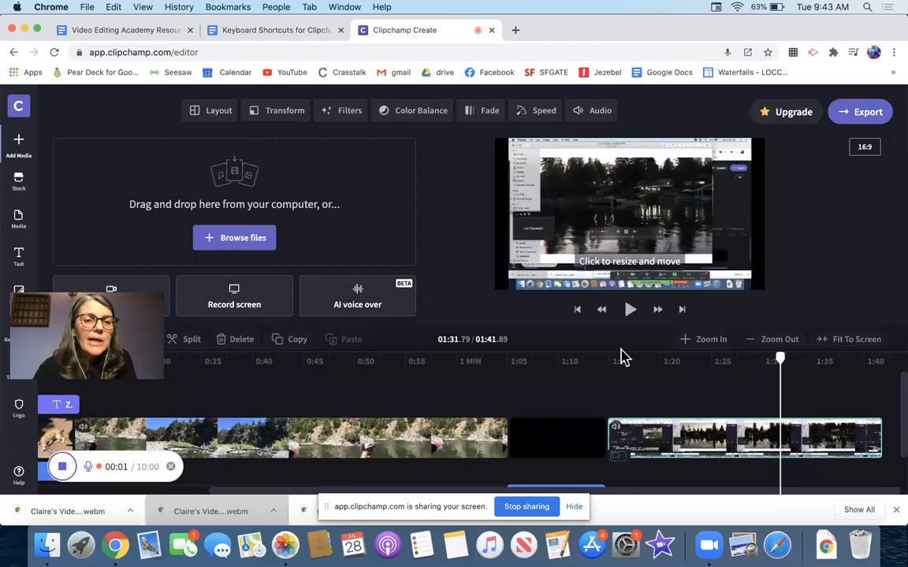
left_click(62, 466)
left_click(493, 424)
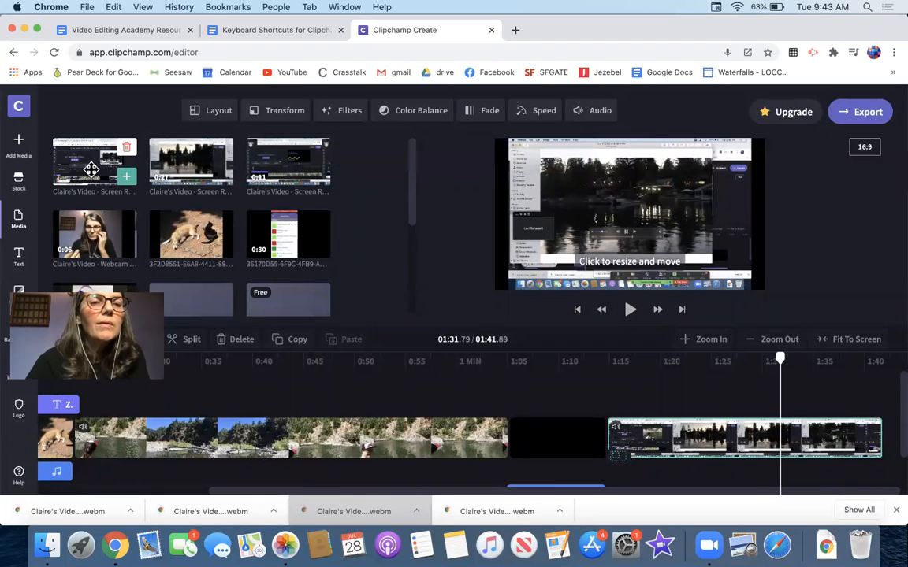
Place the short new screen recording after the lake recording and play it back.
left_click_drag(102, 172, 893, 430)
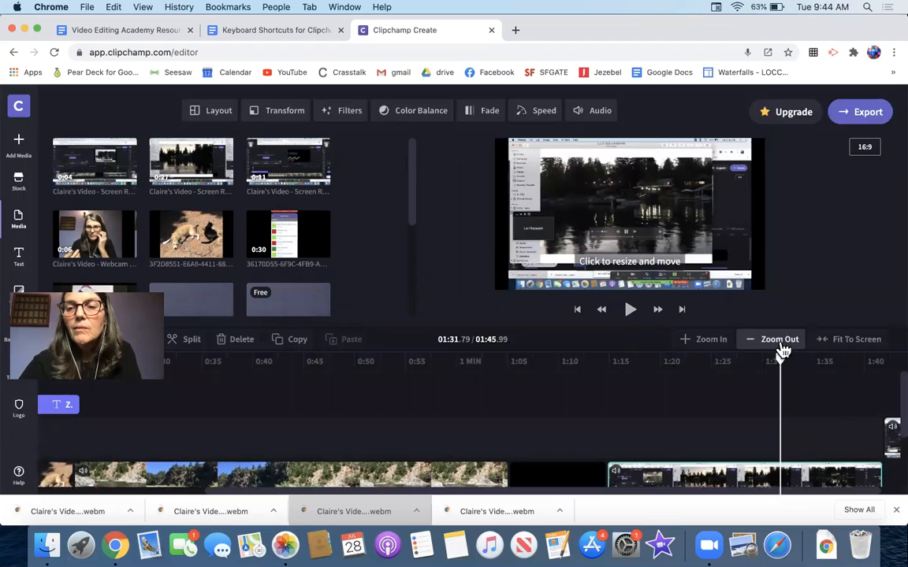
left_click_drag(791, 360, 878, 364)
key("space")
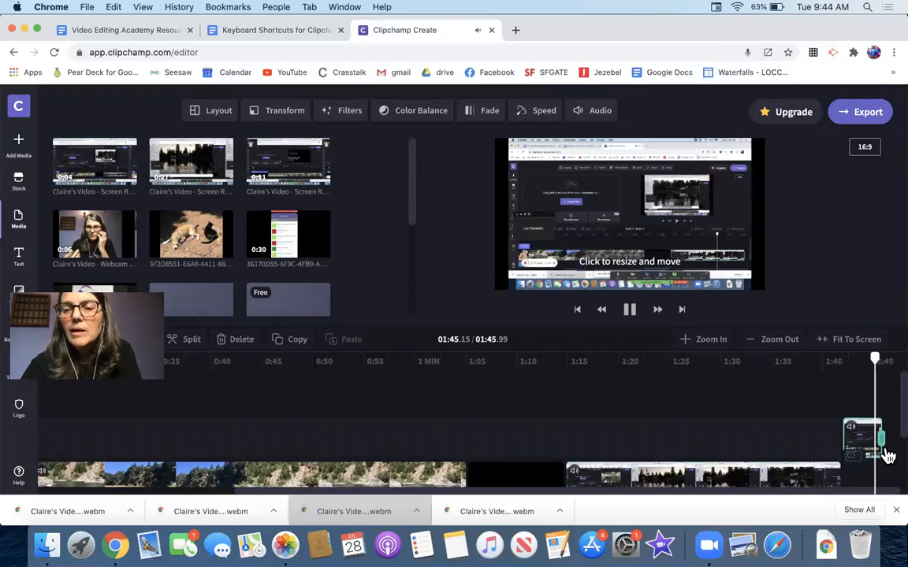
Set the short screen recording's track volume to 0%, restore it to 100%, and replay the clip.
left_click(602, 114)
left_click(672, 165)
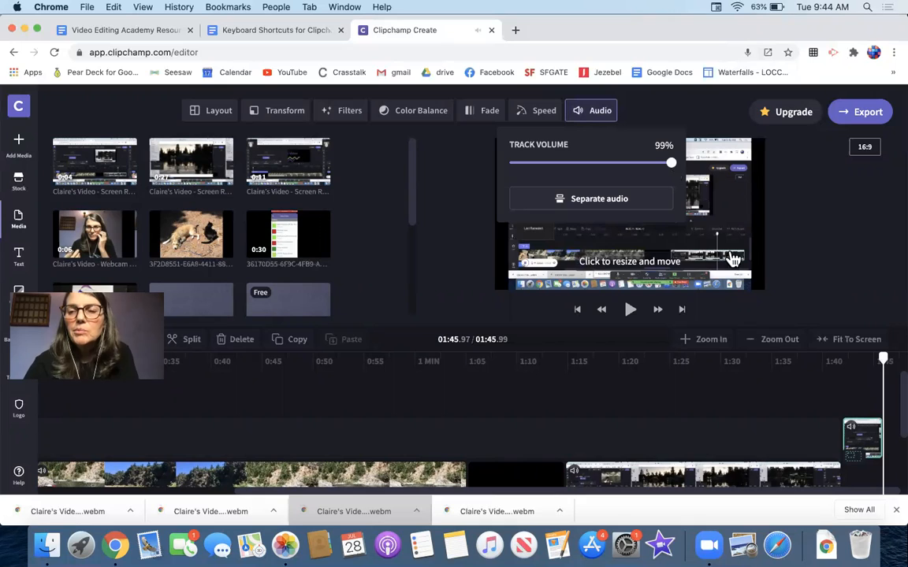
left_click(854, 429)
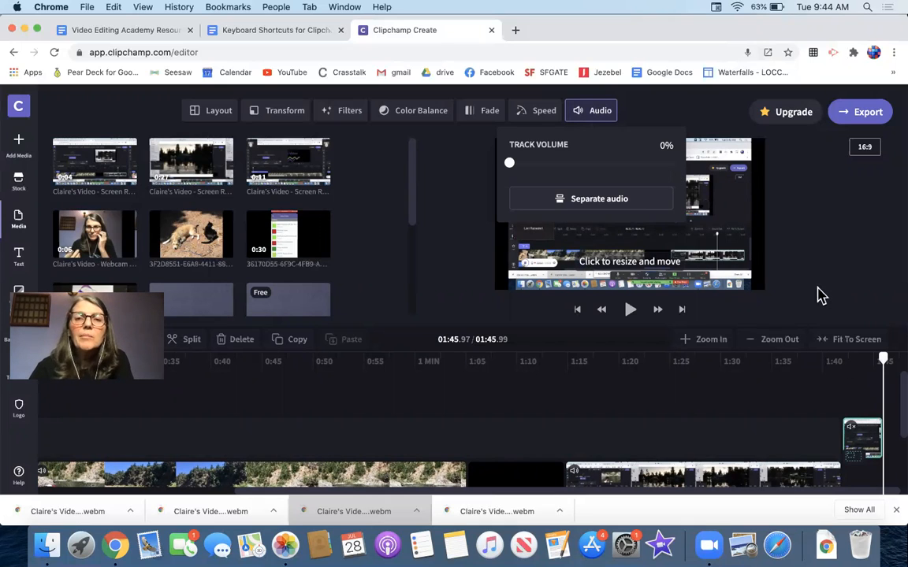
left_click_drag(510, 163, 682, 162)
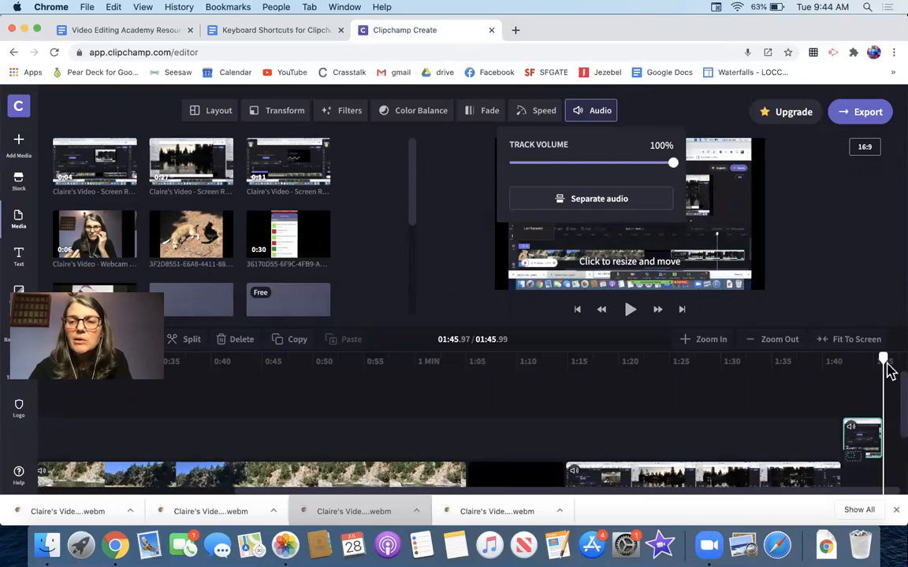
left_click_drag(877, 360, 842, 358)
key("space")
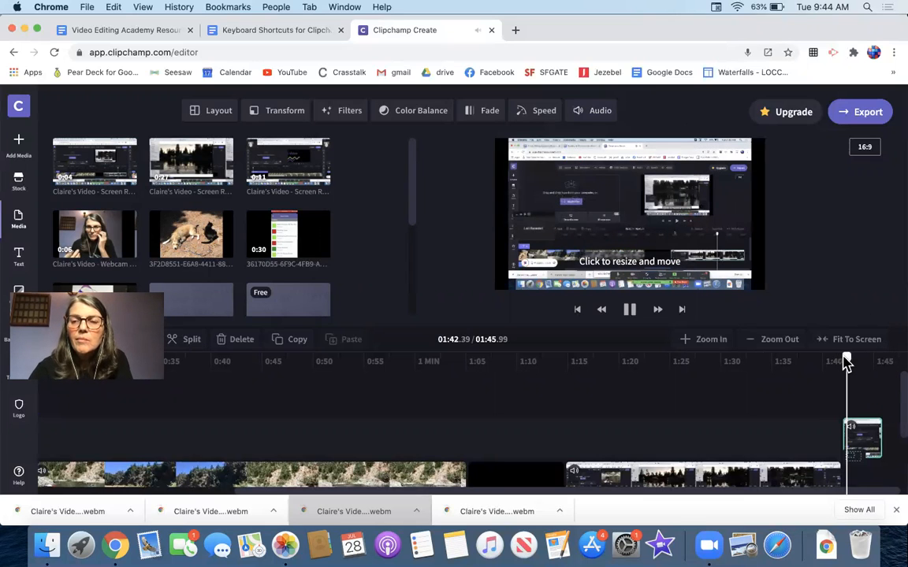
Examine the audio options of the lake screen recording.
left_click(792, 482)
left_click(593, 113)
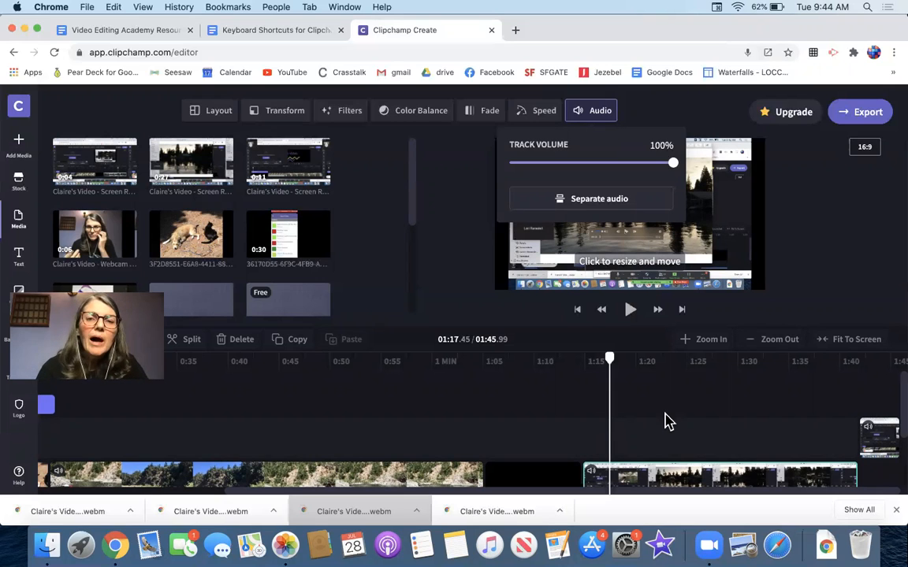
scroll(505, 422, "down", 2)
scroll(504, 421, "left", 5)
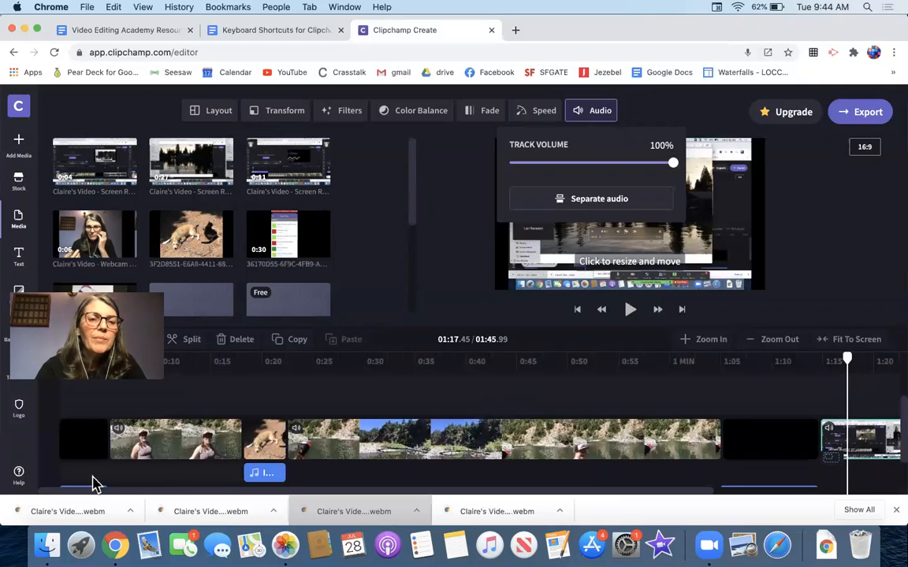
Compare the editing options offered for the first river video clip and for the dog and cat photo.
left_click(179, 457)
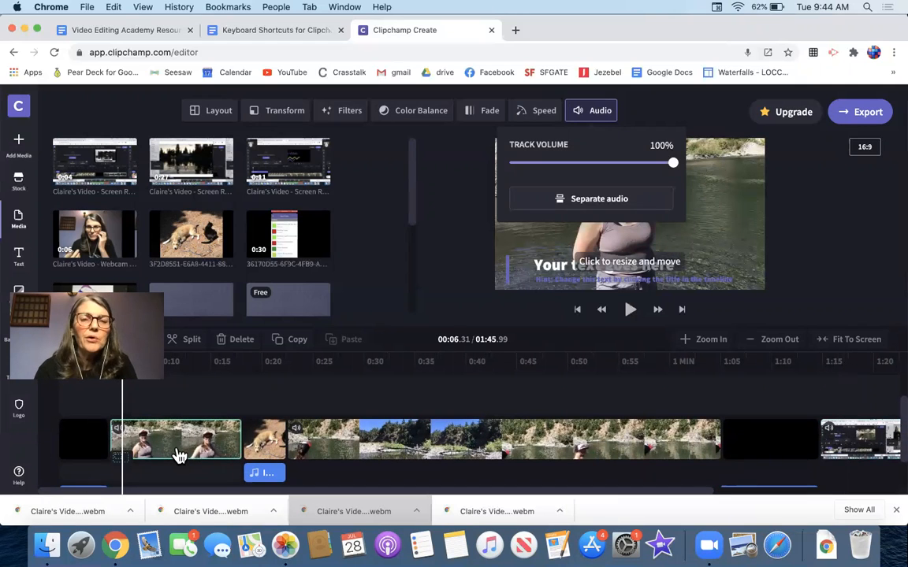
left_click(251, 443)
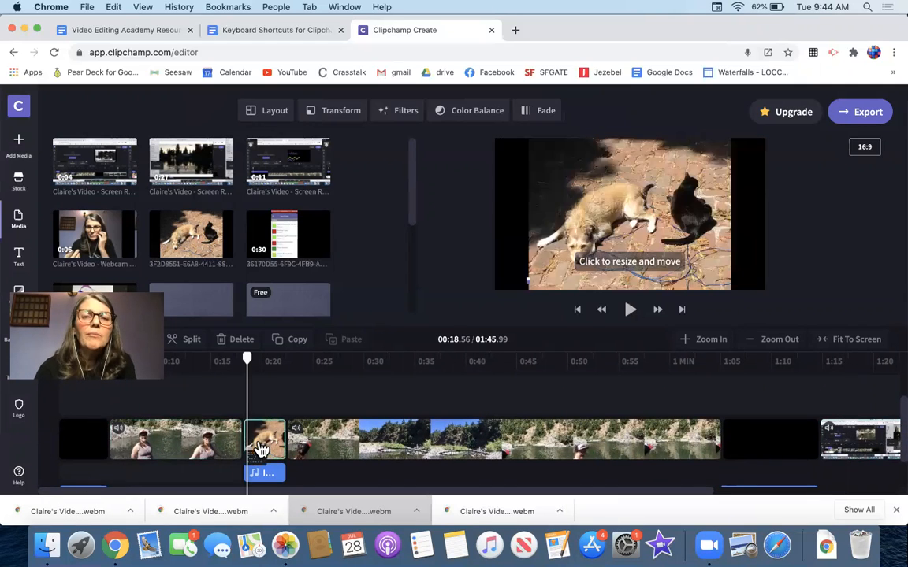
left_click(203, 447)
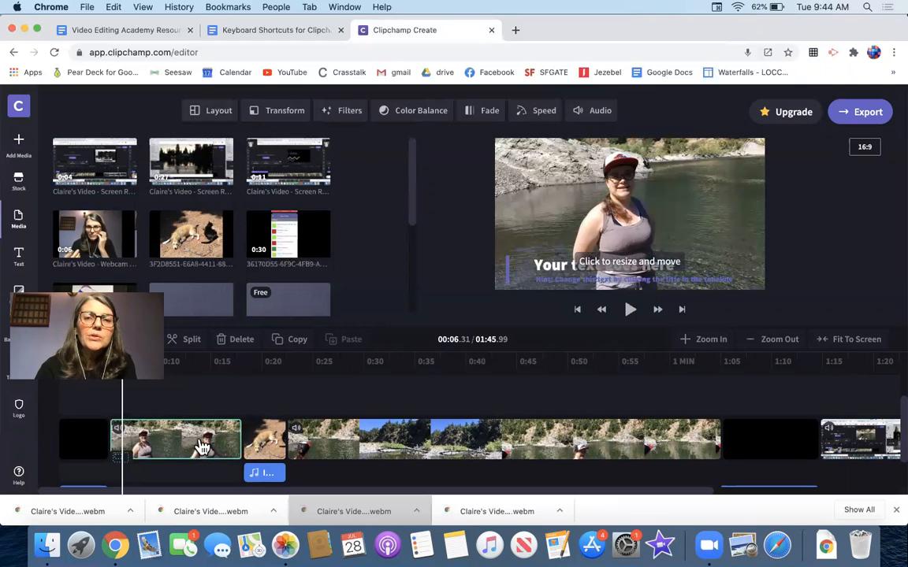
left_click(282, 439)
left_click(283, 438)
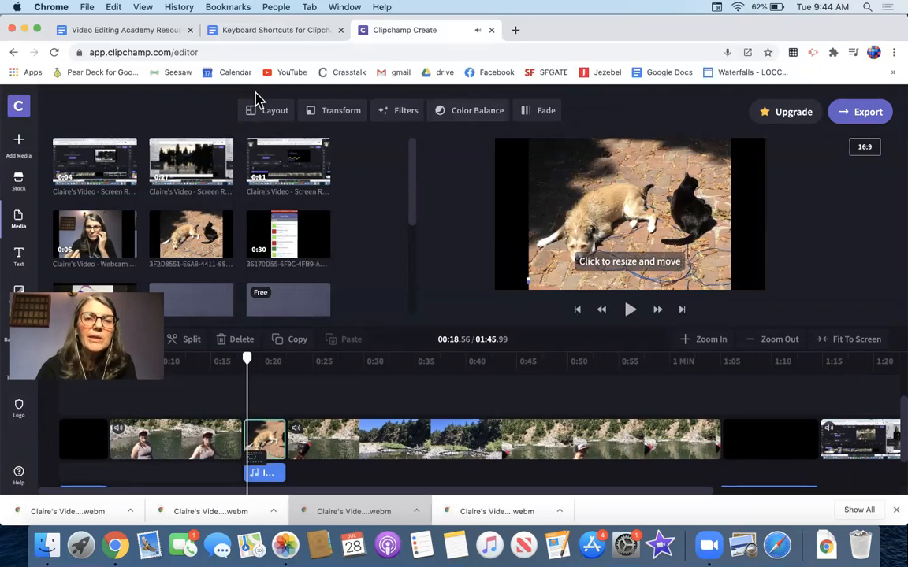
left_click(185, 440)
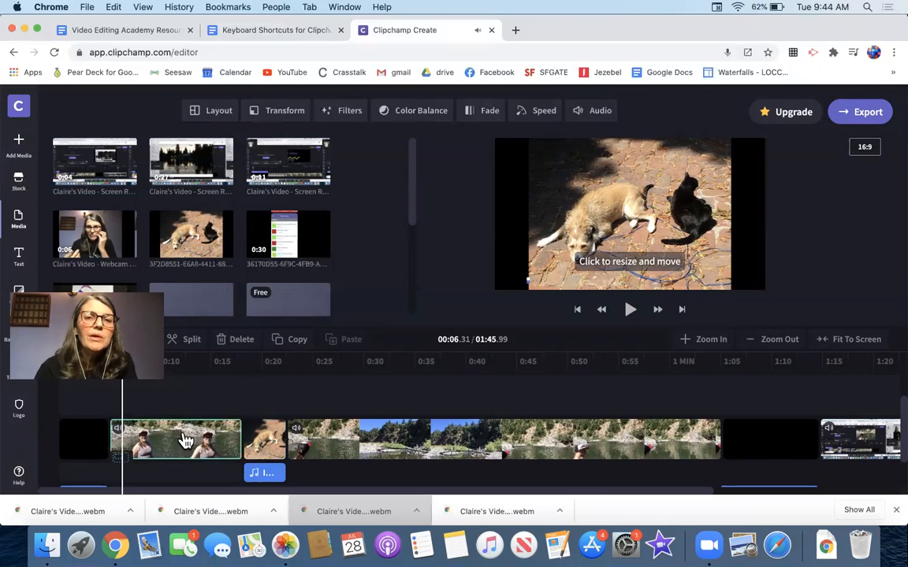
Examine the layout and transform options for the first river video clip.
left_click(224, 116)
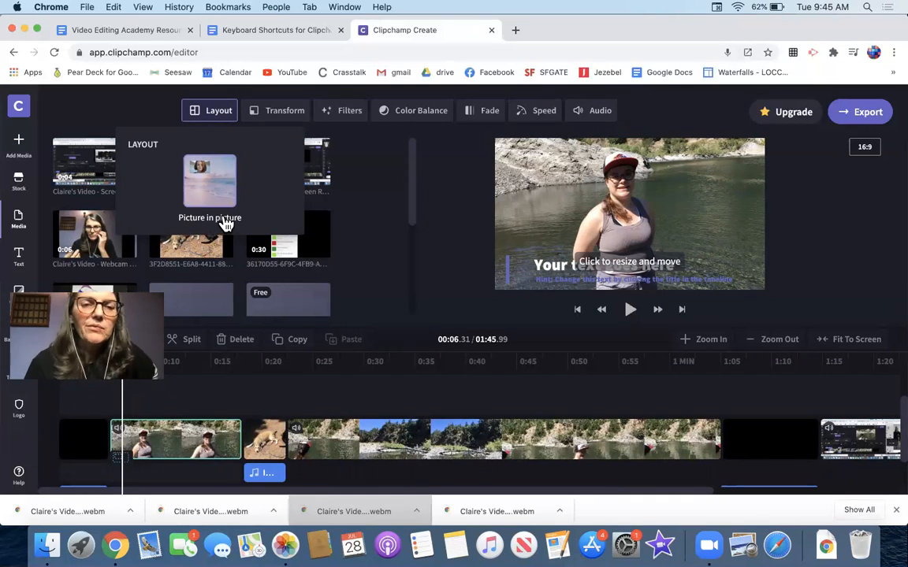
left_click(284, 114)
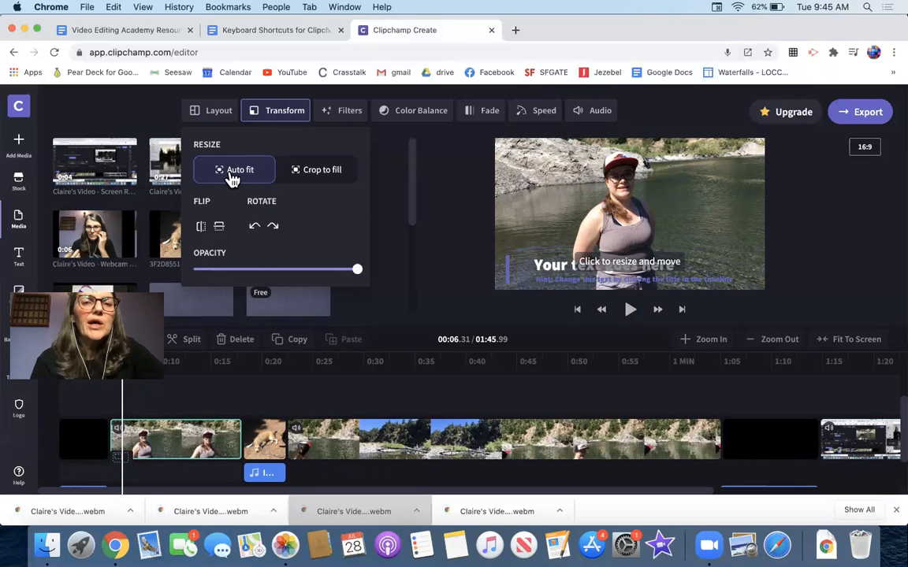
left_click(97, 137)
Import the 36170D55 phone screen video (.mp4) from folder 3 and place it directly after the last river clip.
left_click(22, 157)
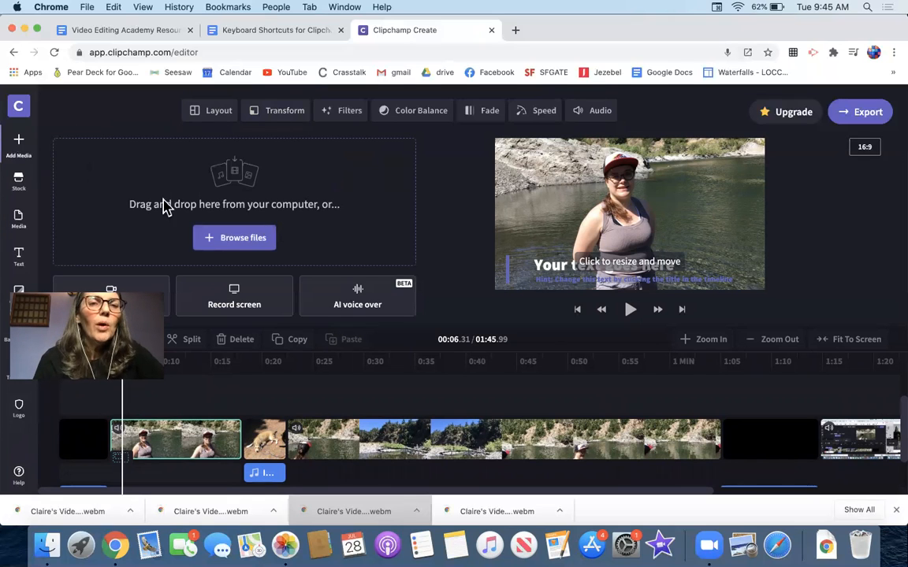
left_click(224, 247)
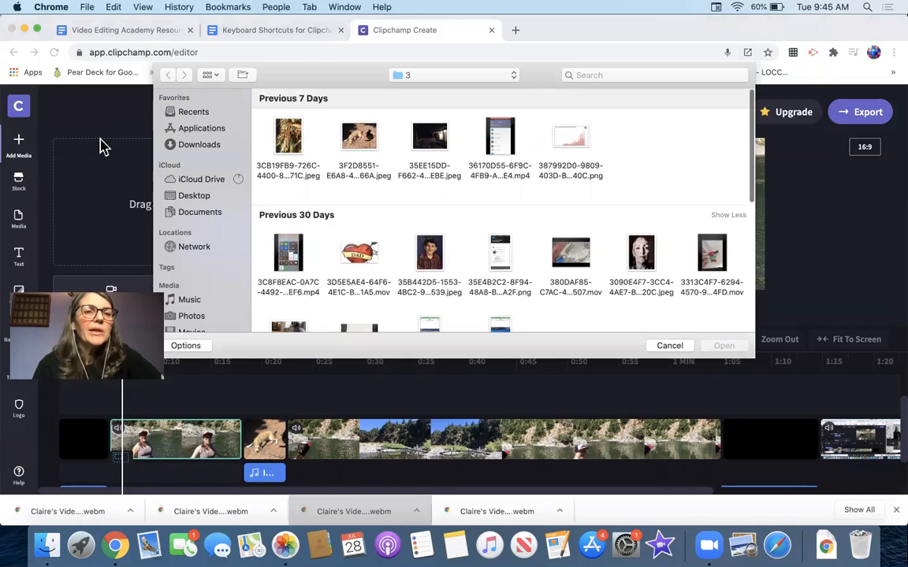
left_click(501, 142)
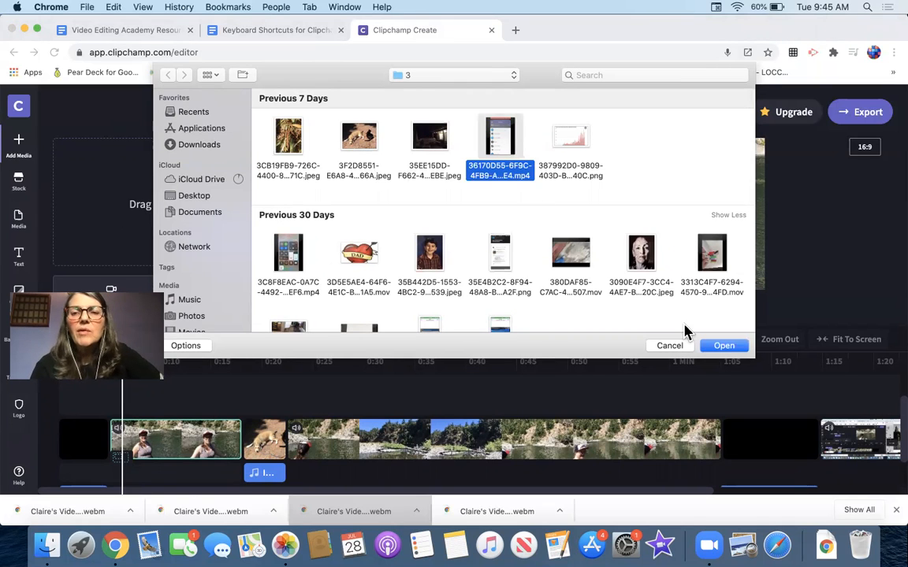
left_click(721, 345)
mouse_move(303, 243)
left_click_drag(300, 244, 773, 440)
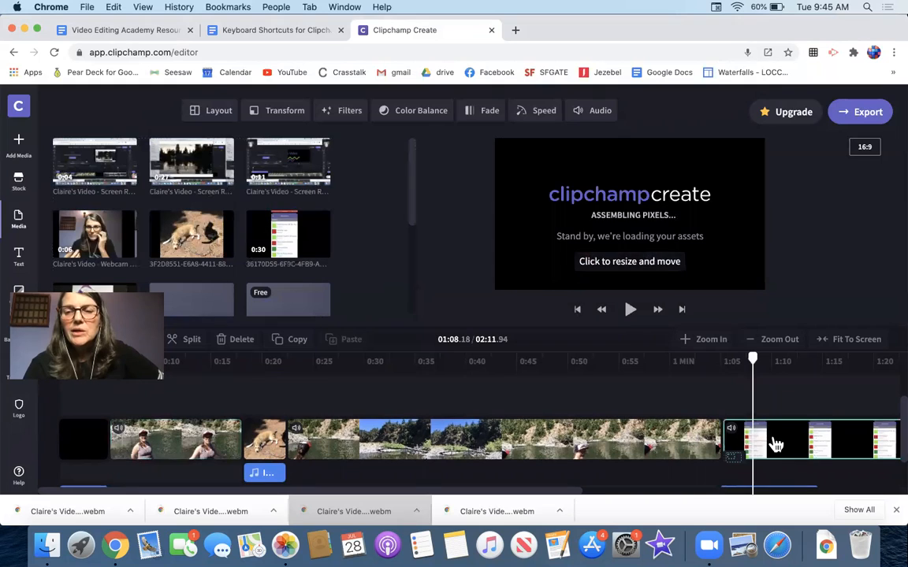
Preview a frame inside the phone screen video and resize the clip with Crop to fill.
mouse_move(752, 363)
left_mouse_down()
mouse_move(729, 374)
mouse_move(776, 358)
mouse_move(841, 369)
mouse_move(750, 379)
mouse_move(765, 377)
left_mouse_up()
scroll(805, 475, "up", 1)
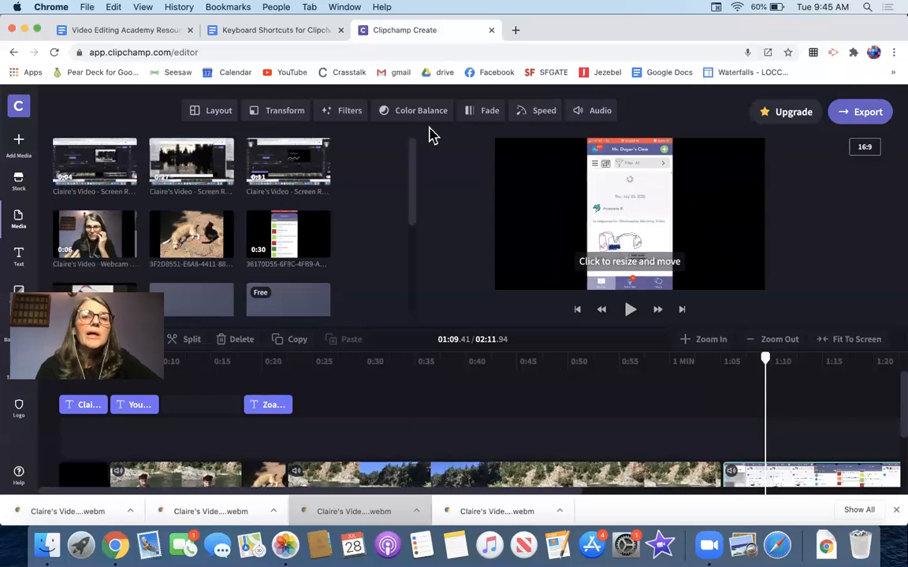
left_click(284, 119)
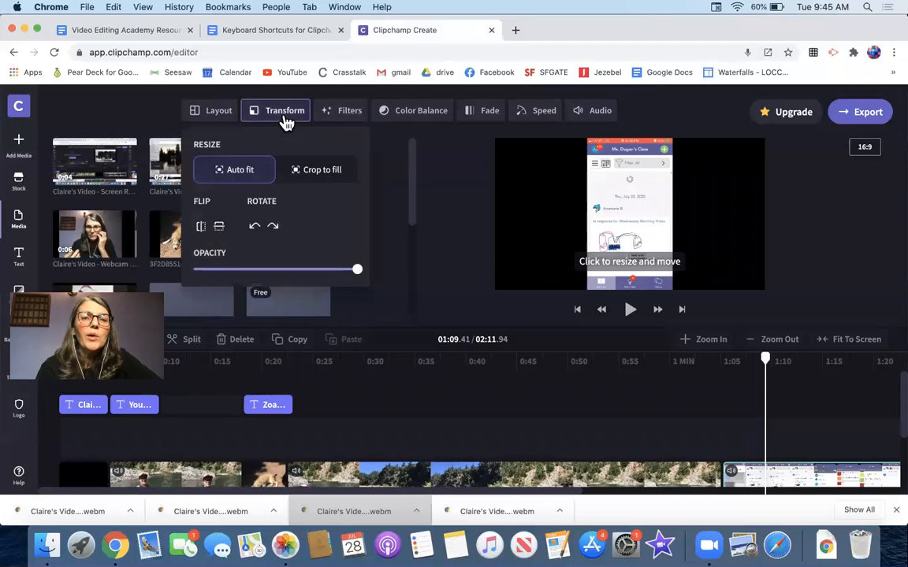
left_click(319, 171)
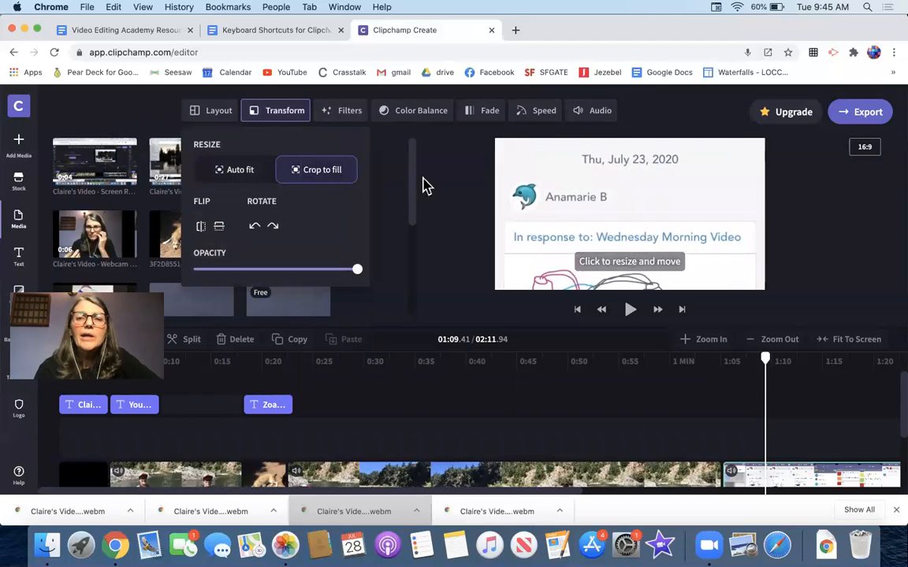
Resize the phone screen video freehand in the preview so its full portrait picture fits the frame height.
left_click(631, 192)
left_click_drag(588, 148, 593, 189)
left_click_drag(590, 137, 608, 210)
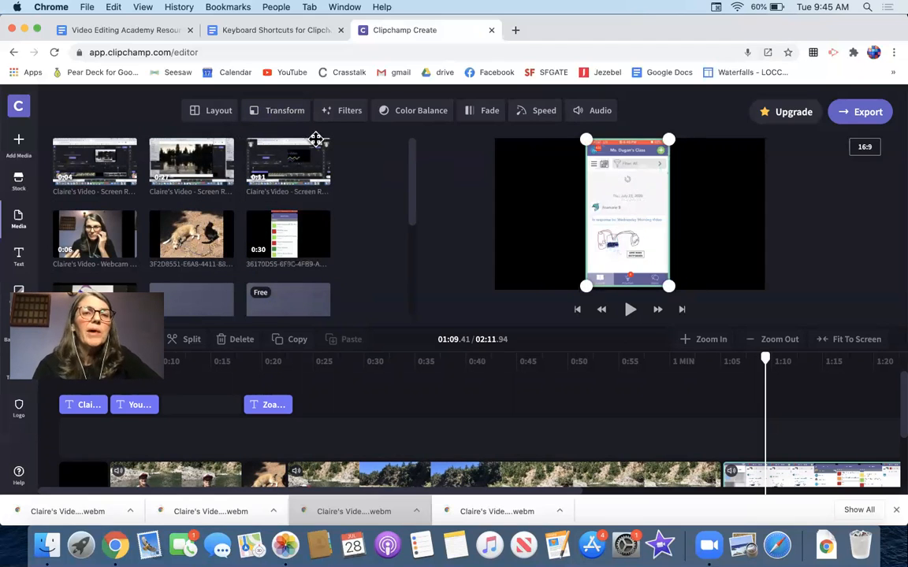
Try the Auto fit sizing on the phone screen video, and switch it to Crop to fill.
left_click(284, 114)
left_click(239, 170)
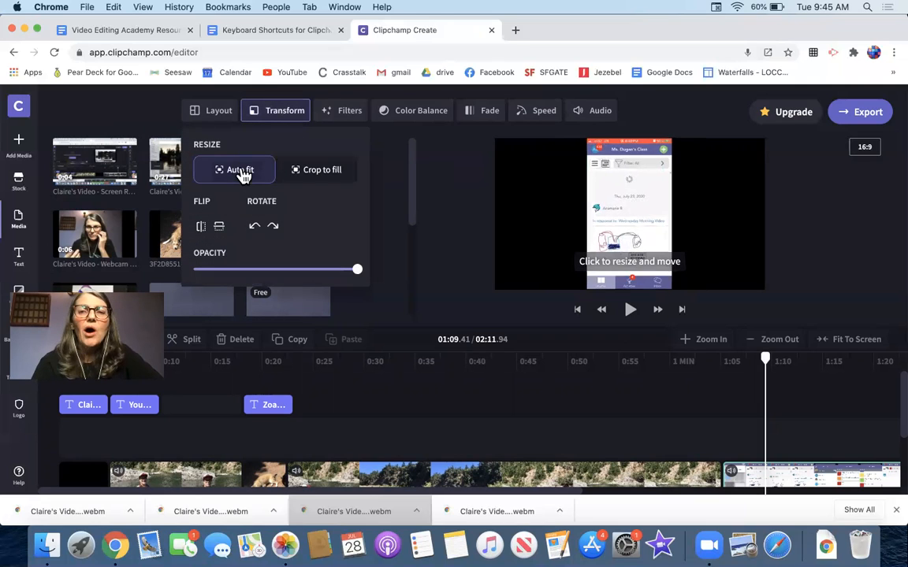
left_click(316, 170)
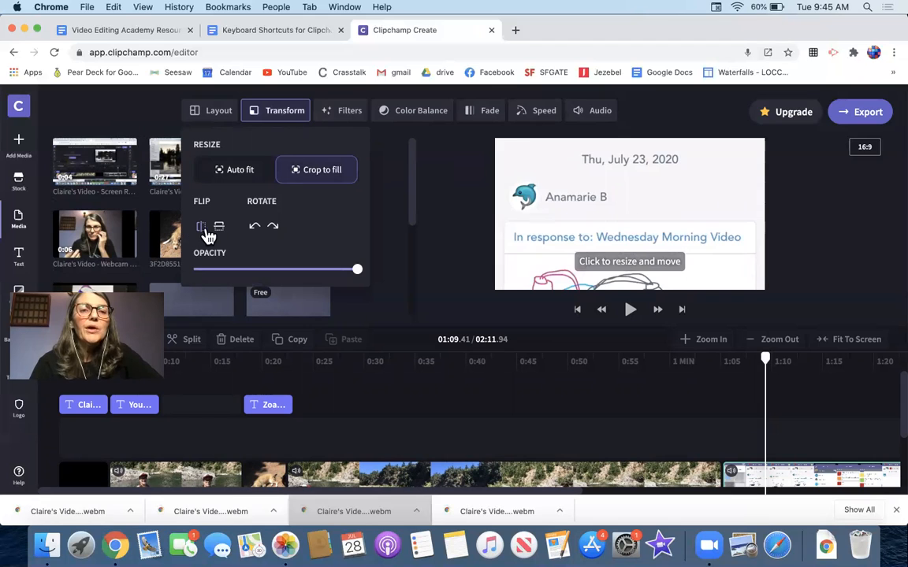
Flip the phone screen video horizontally and vertically, rotate it clockwise in several increments, and slightly lower its opacity.
left_click(203, 229)
left_click(218, 230)
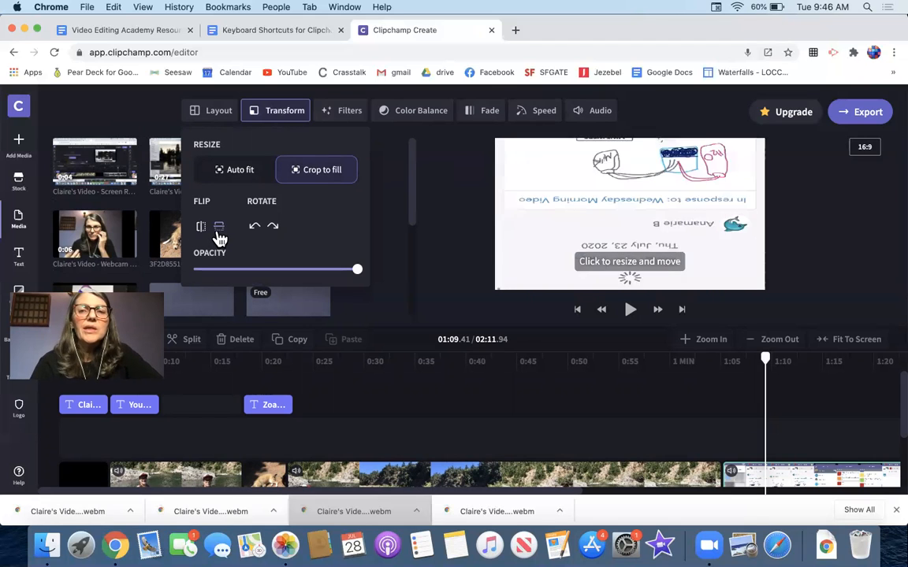
left_click(273, 228)
left_click(272, 228)
left_click(273, 228)
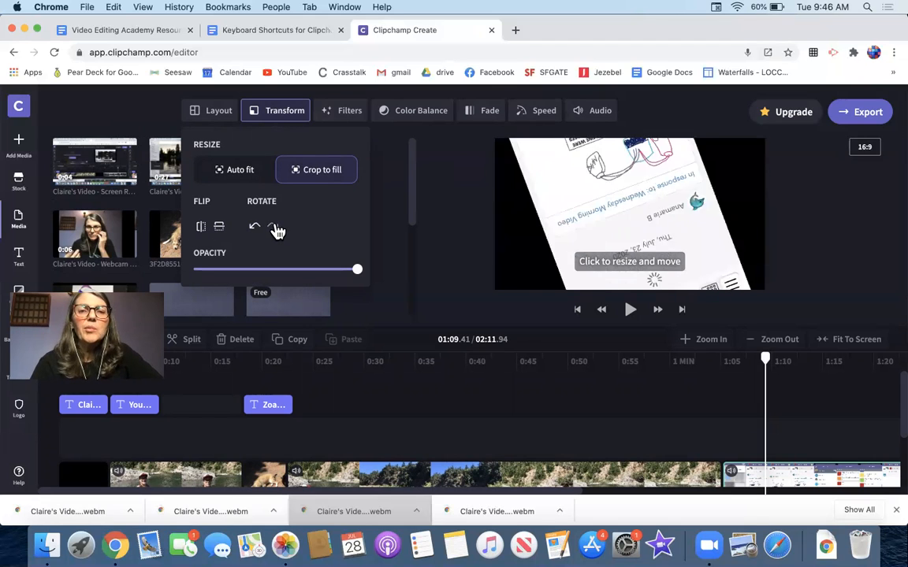
left_click(273, 228)
left_click_drag(356, 272, 336, 273)
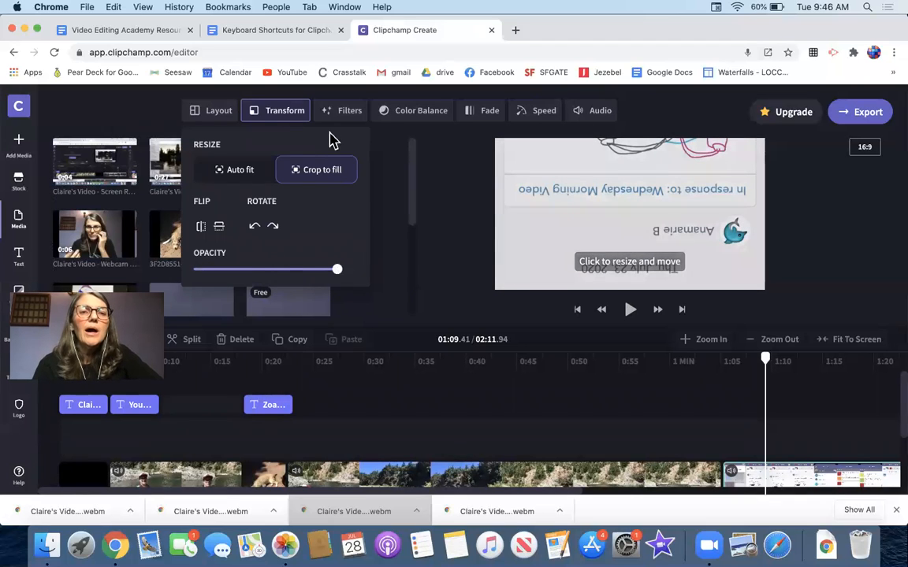
Preview B&W Filter 2 on the phone screen video and look through the other available filters.
left_click(347, 112)
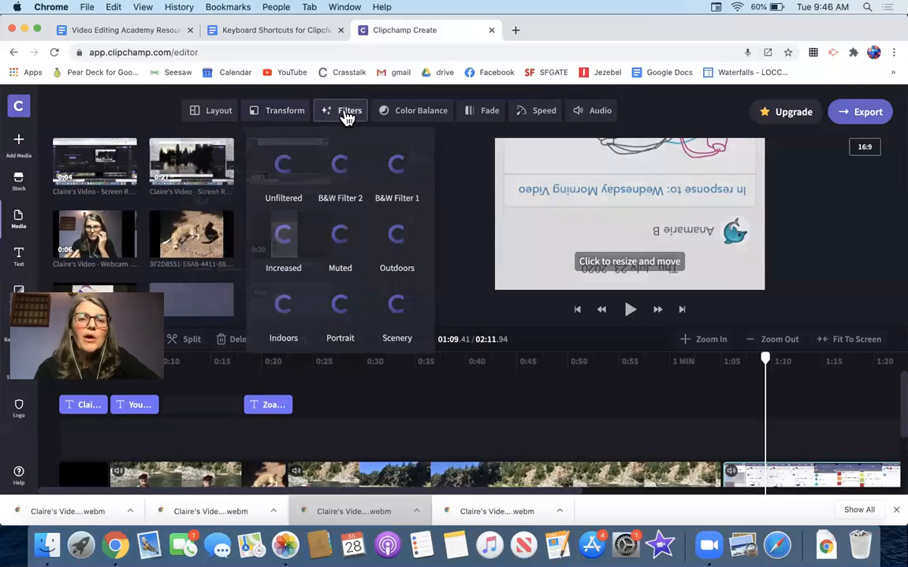
left_click(359, 189)
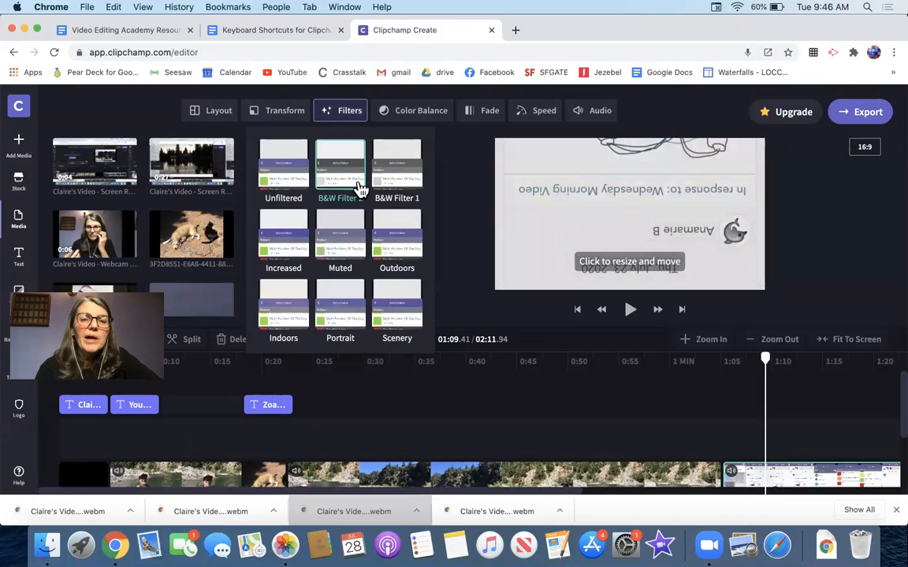
scroll(357, 256, "down", 5)
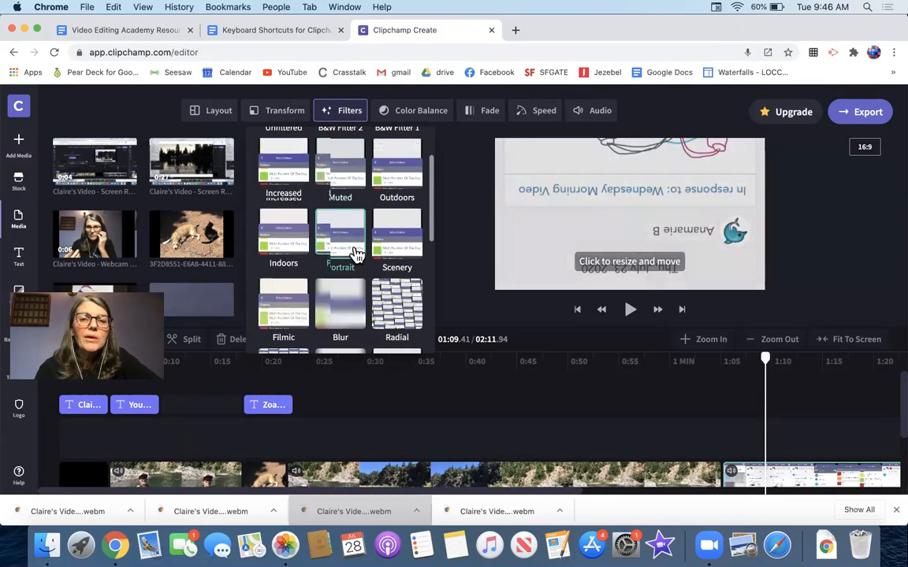
scroll(357, 254, "up", 5)
Examine the color balance, fade, speed and audio options for the phone screen video, and the options for the dog and cat photo.
left_click(415, 112)
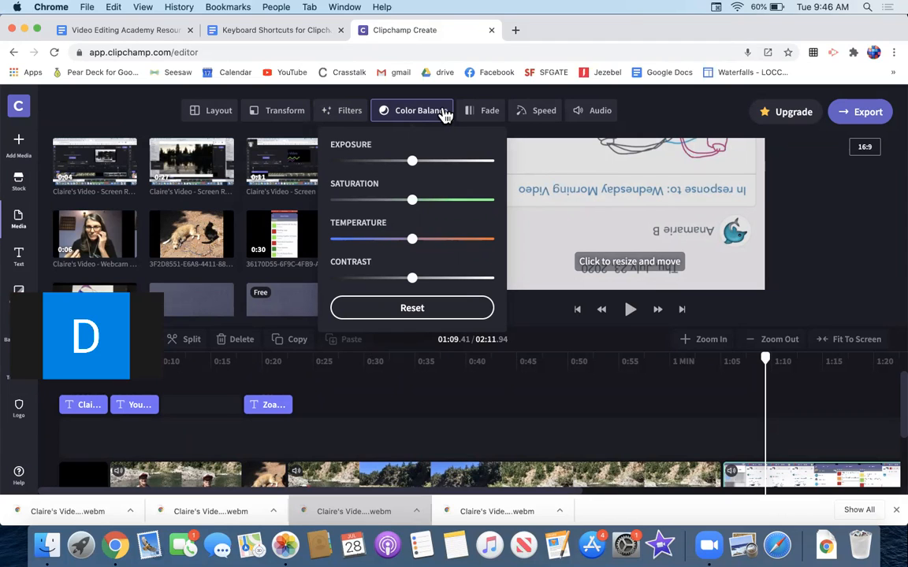
left_click(489, 112)
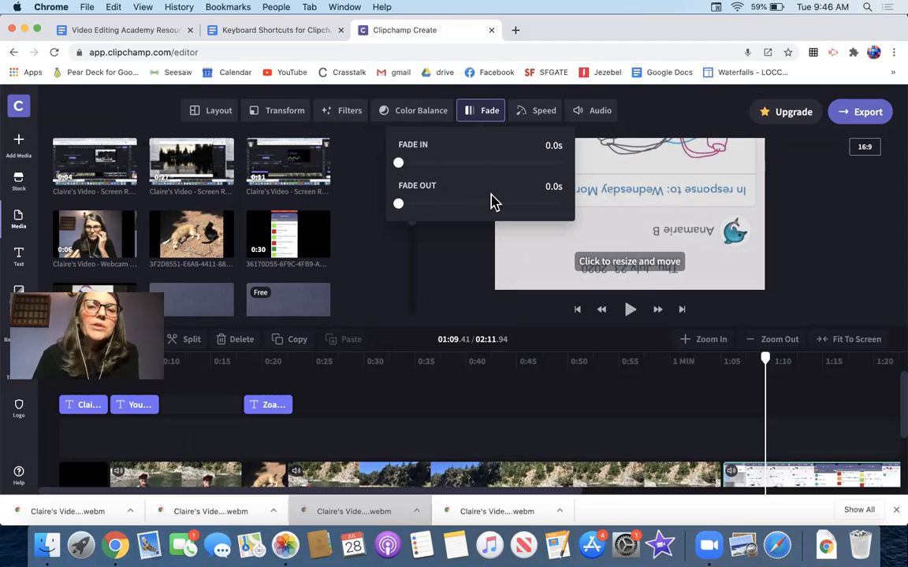
left_click(543, 114)
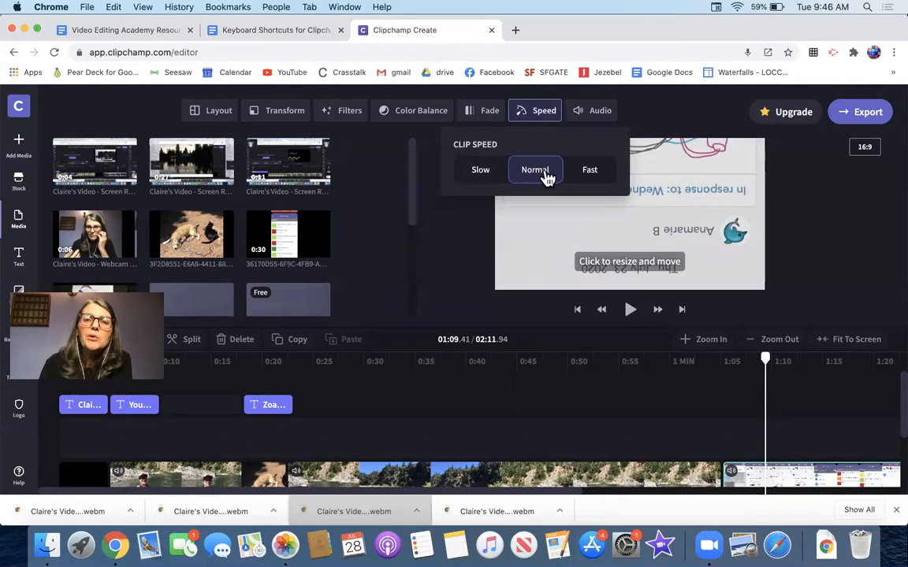
left_click(600, 114)
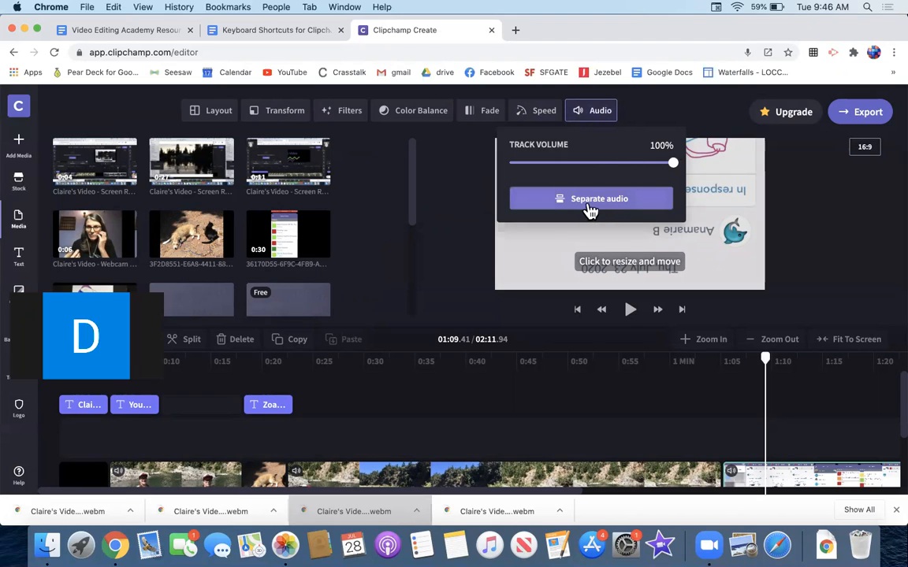
left_click(265, 481)
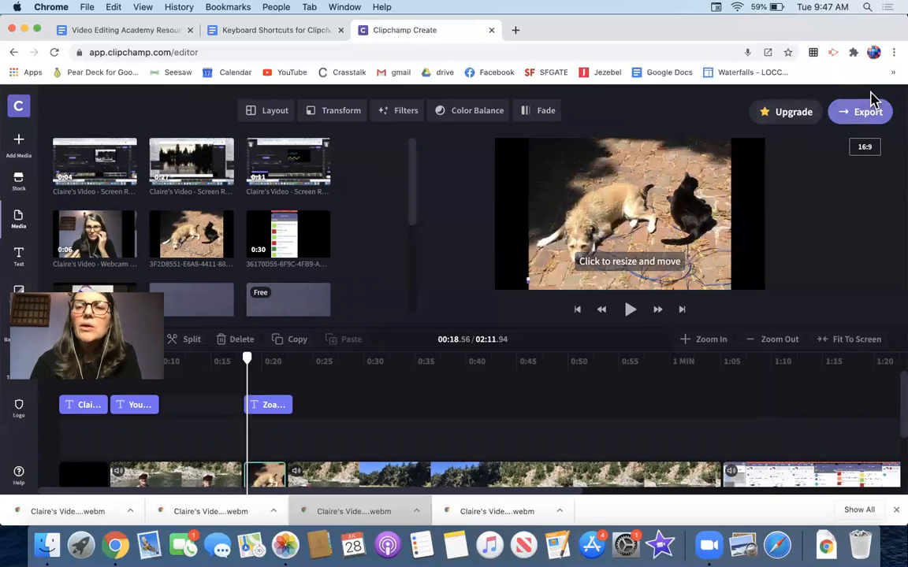
Start exporting the video at 480p with default compression, and cancel the running export.
left_click(870, 115)
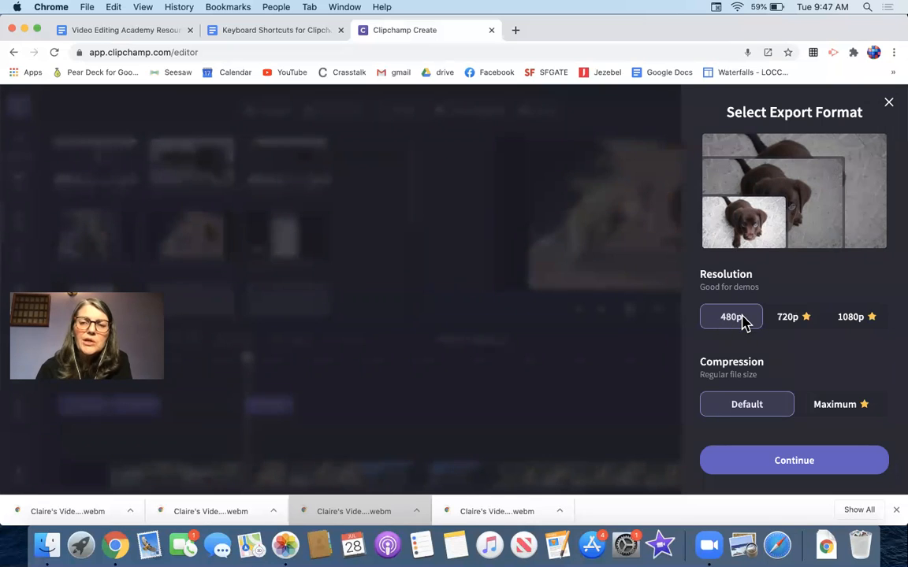
left_click(803, 466)
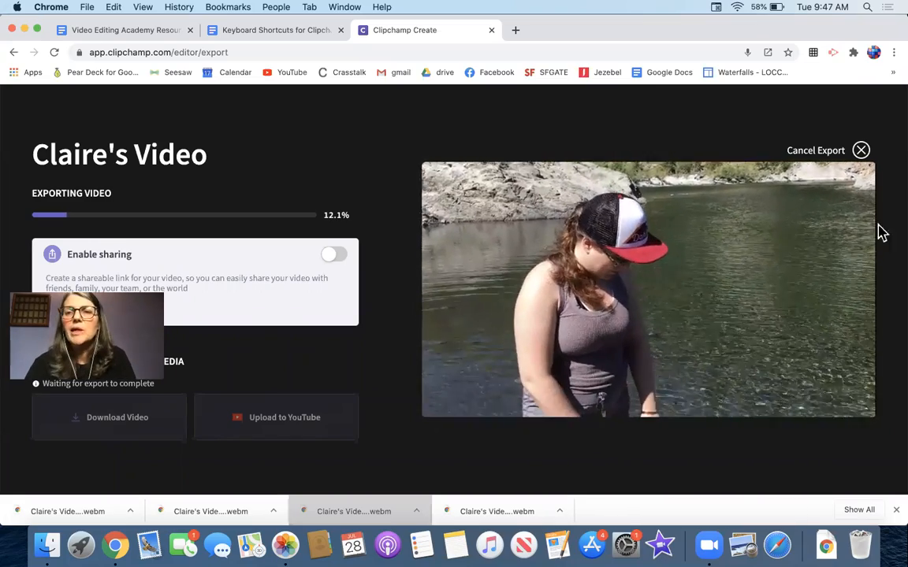
left_click(861, 151)
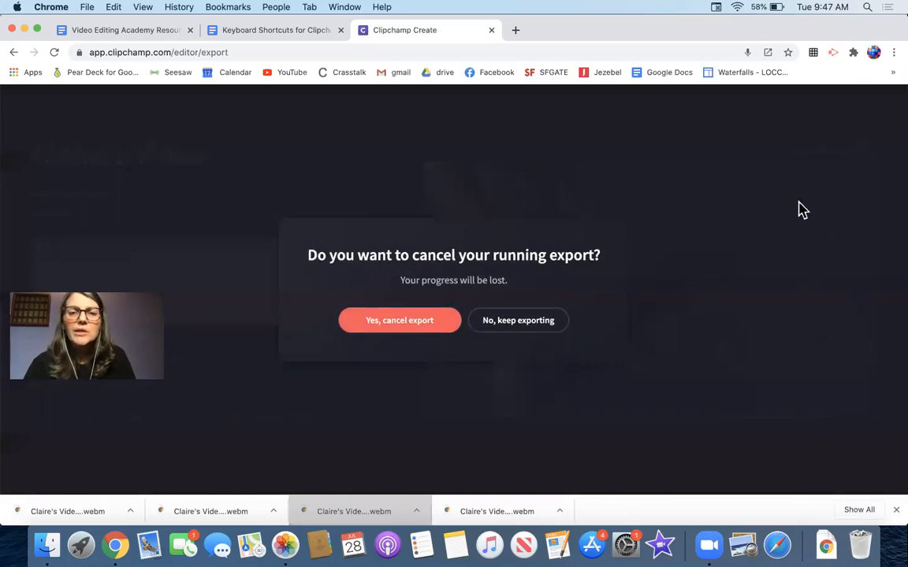
left_click(426, 331)
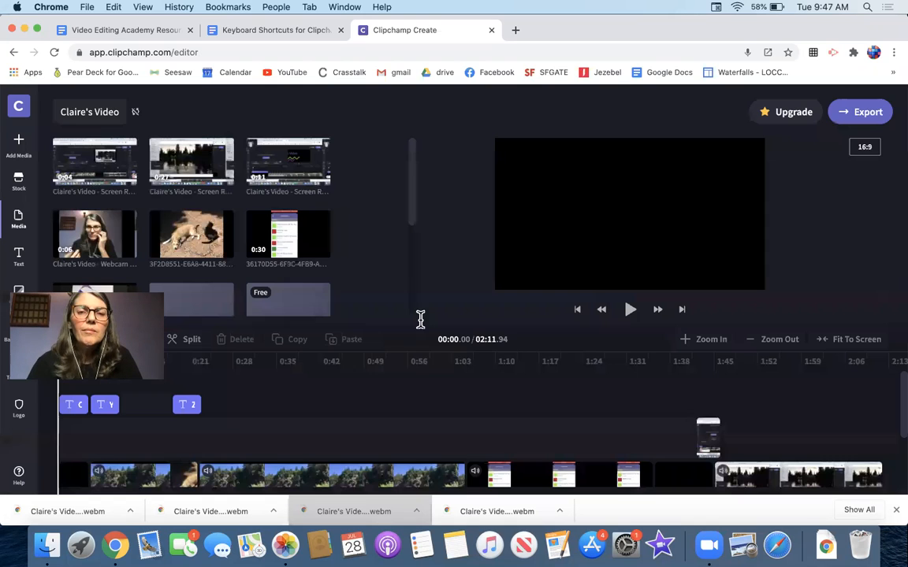
Shorten the project by deleting the final screen recording, the phone screen video, the late screen overlay clip and the long second river clip.
left_click(729, 478)
key("Delete")
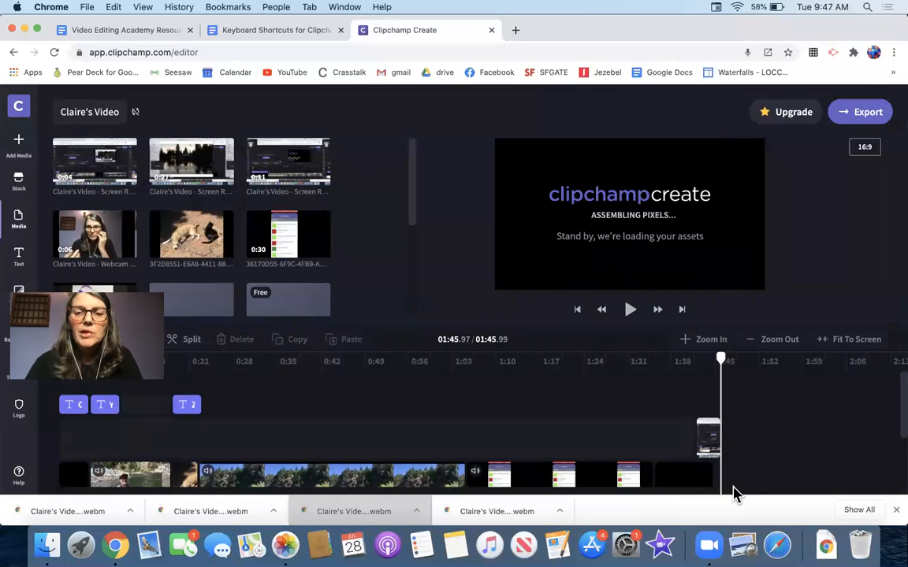
left_click(628, 481)
key("Delete")
left_click(591, 448)
key("Delete")
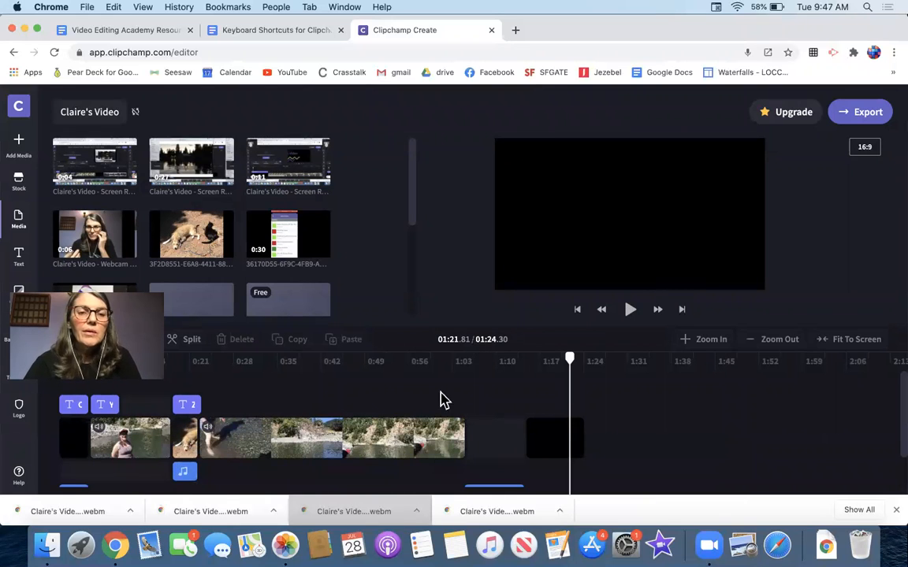
left_click(412, 446)
key("Delete")
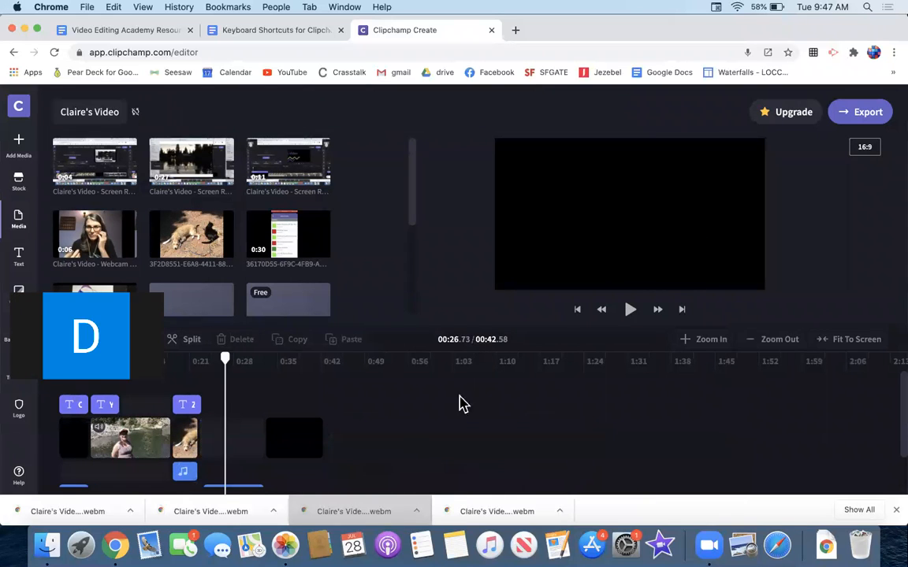
Export the shortened video at 480p with default compression and download the finished file.
left_click(859, 120)
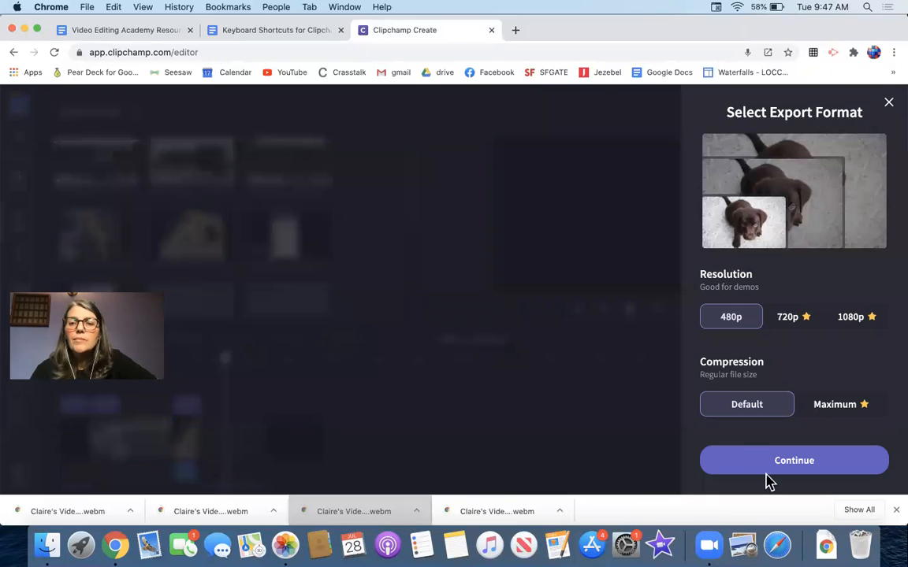
left_click(771, 467)
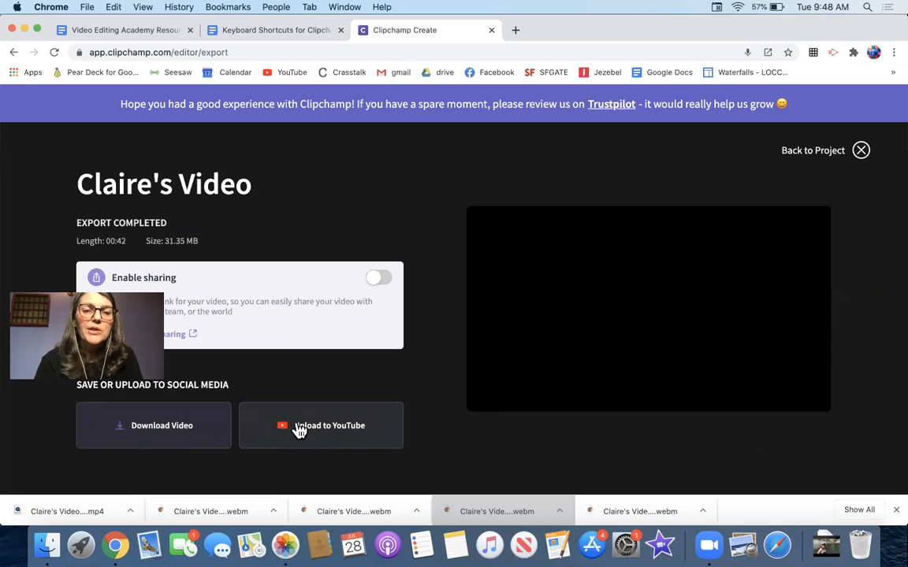
left_click(172, 426)
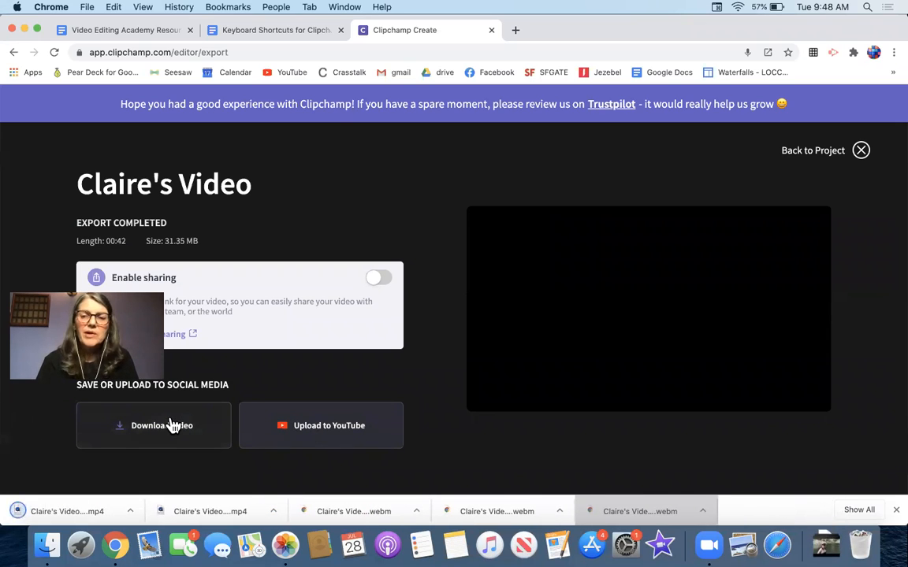
Open the downloaded "Made with Clipchamp (1).mp4" video in QuickTime Player to check it, and close it.
left_click(826, 544)
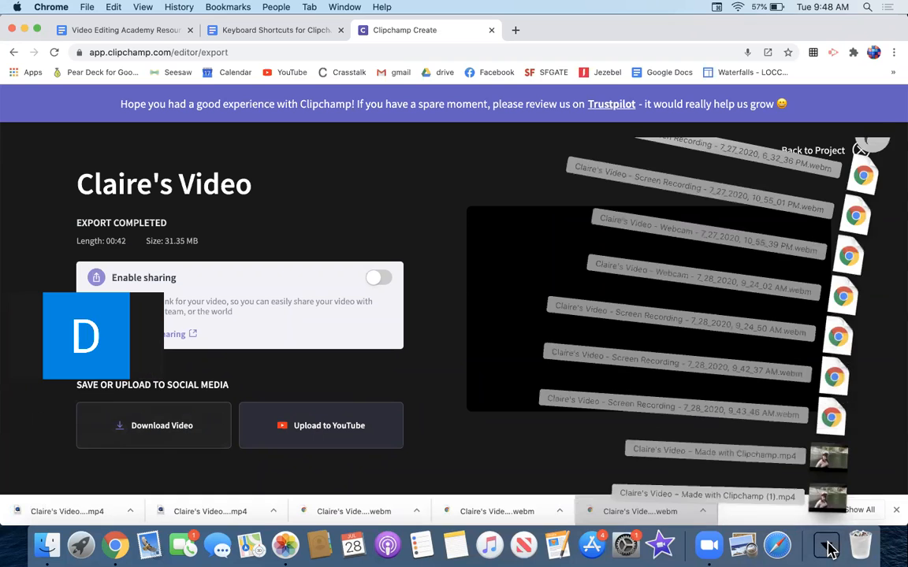
left_click(826, 505)
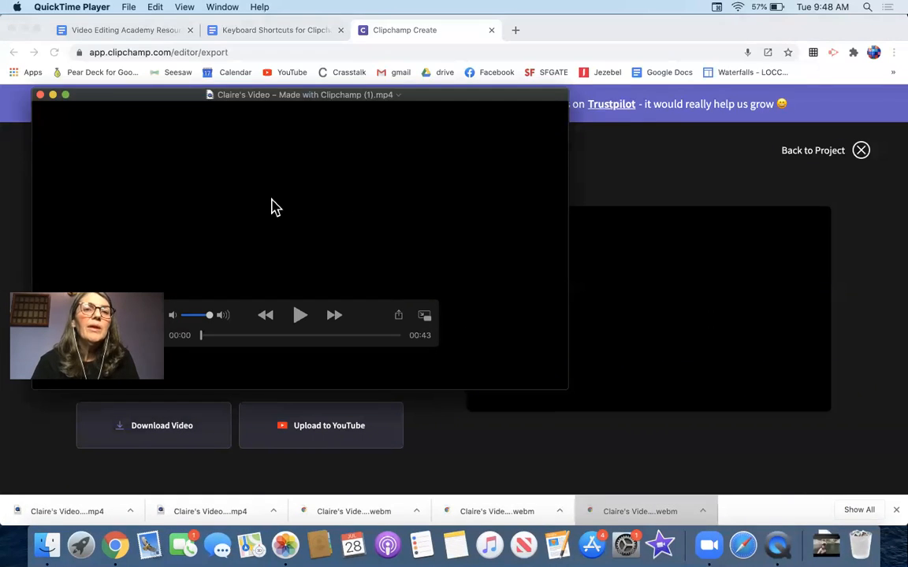
mouse_move(121, 168)
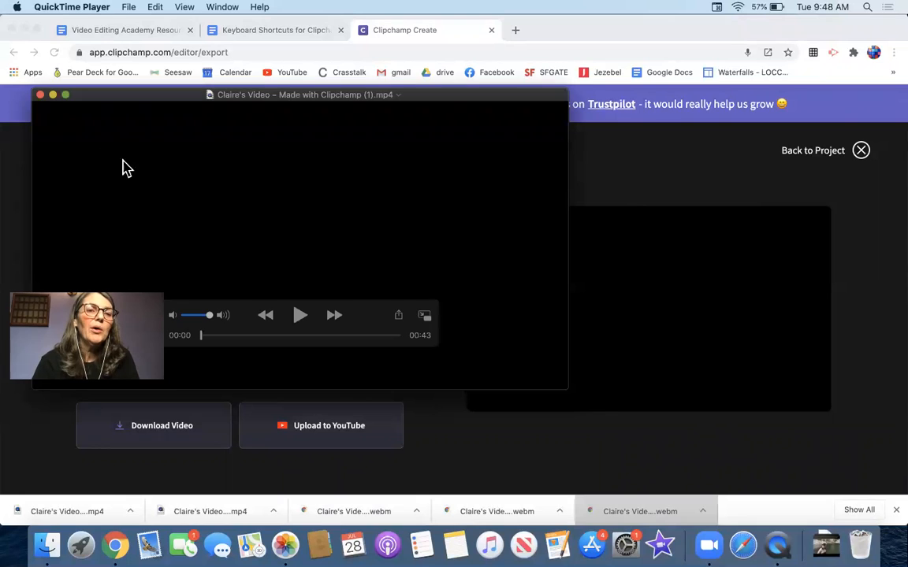
left_click(41, 96)
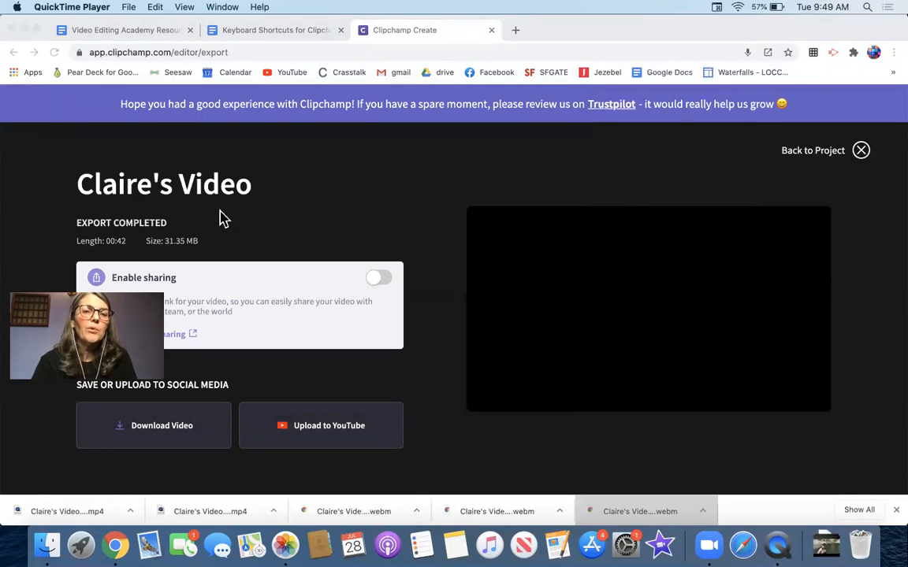